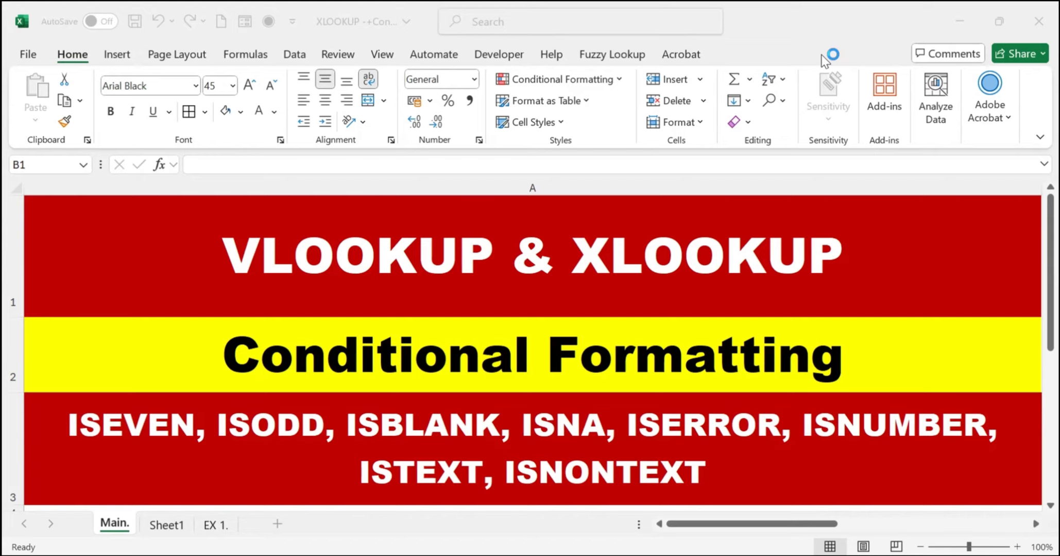
Step: On Sheet1, enter =ISBLANK(C2) in D2 and fill the formula down to D10
left_click(170, 525)
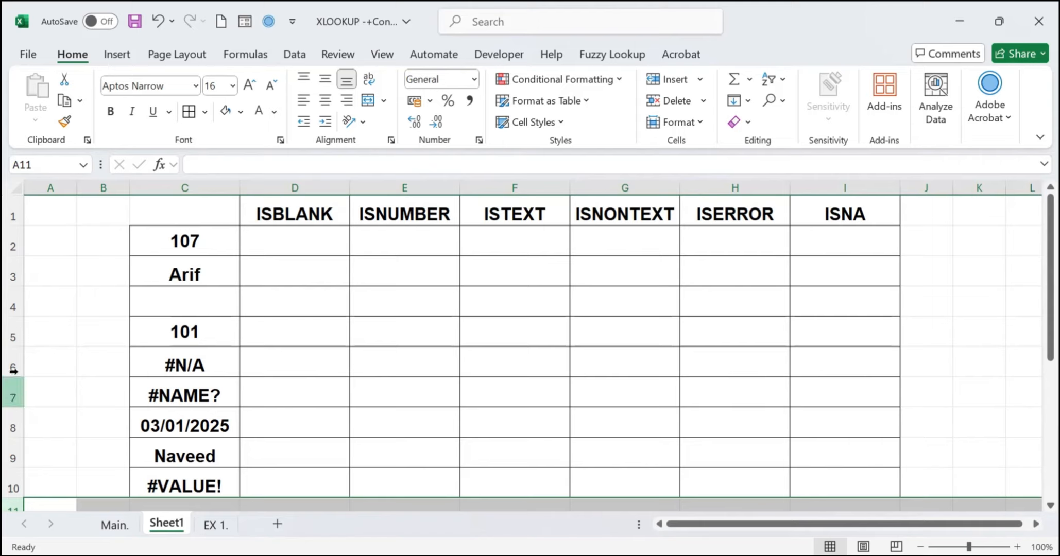
left_click(295, 234)
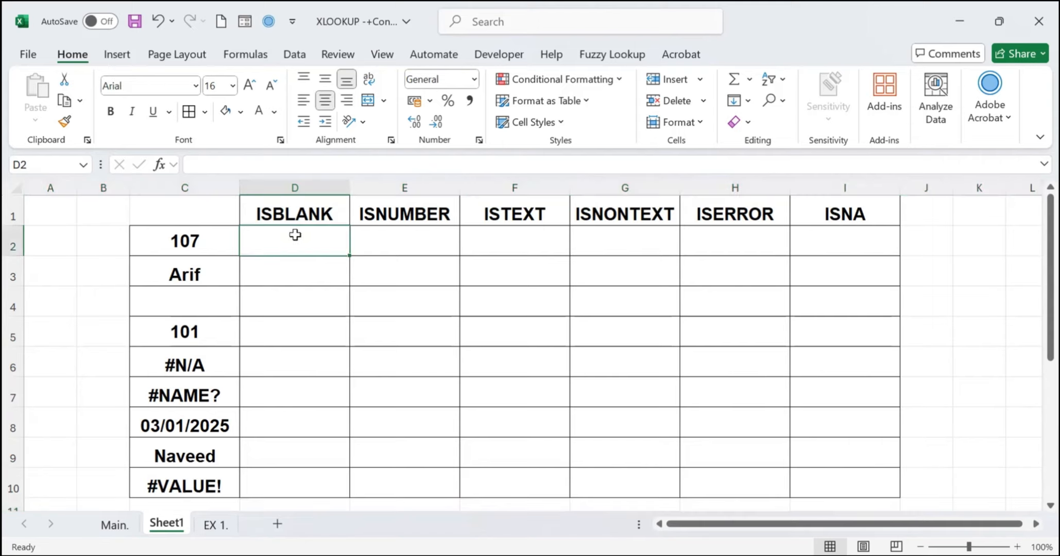
type("=")
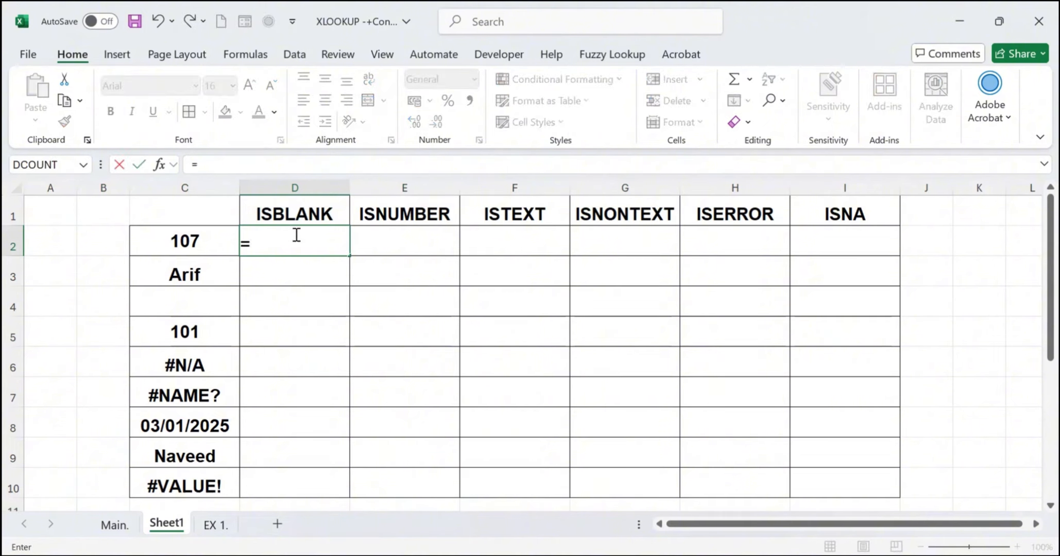
type("ISBLANK(")
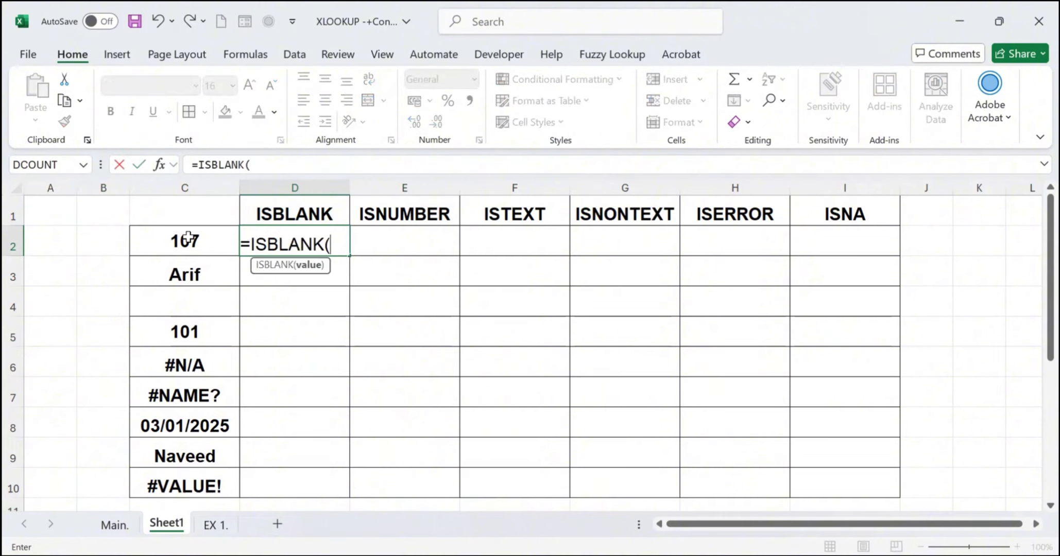
left_click(188, 238)
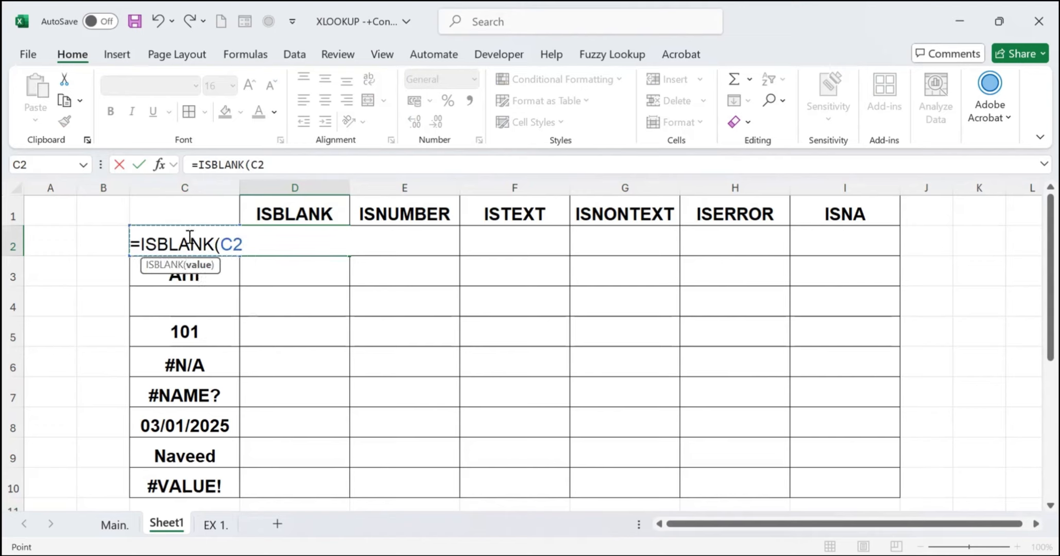
key("Return")
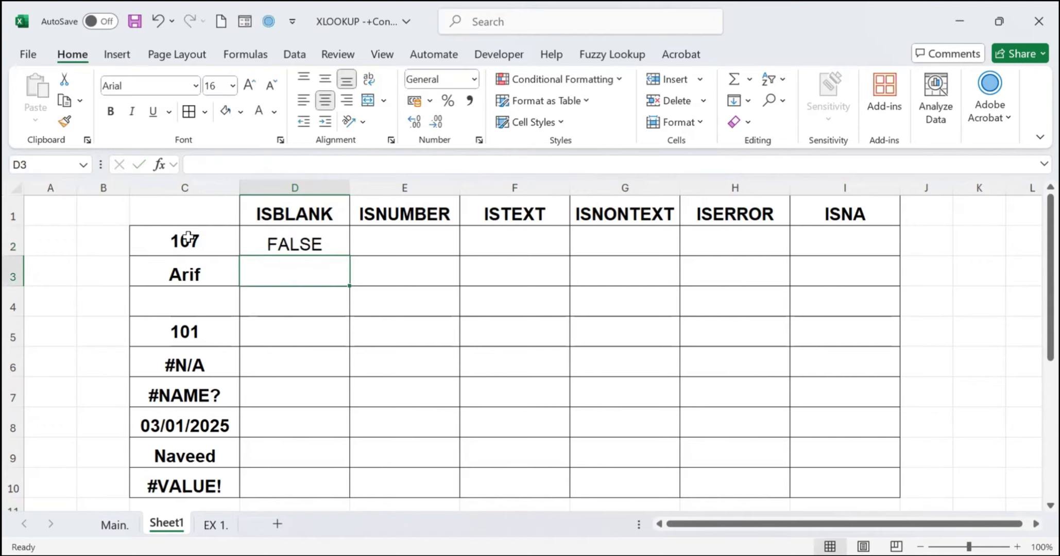
left_click(322, 245)
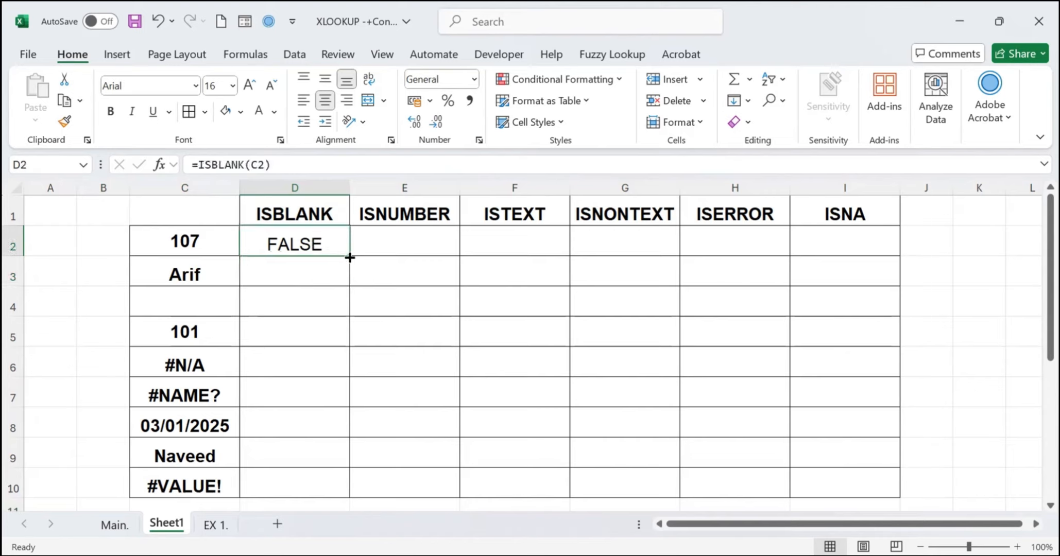
left_click_drag(350, 258, 343, 497)
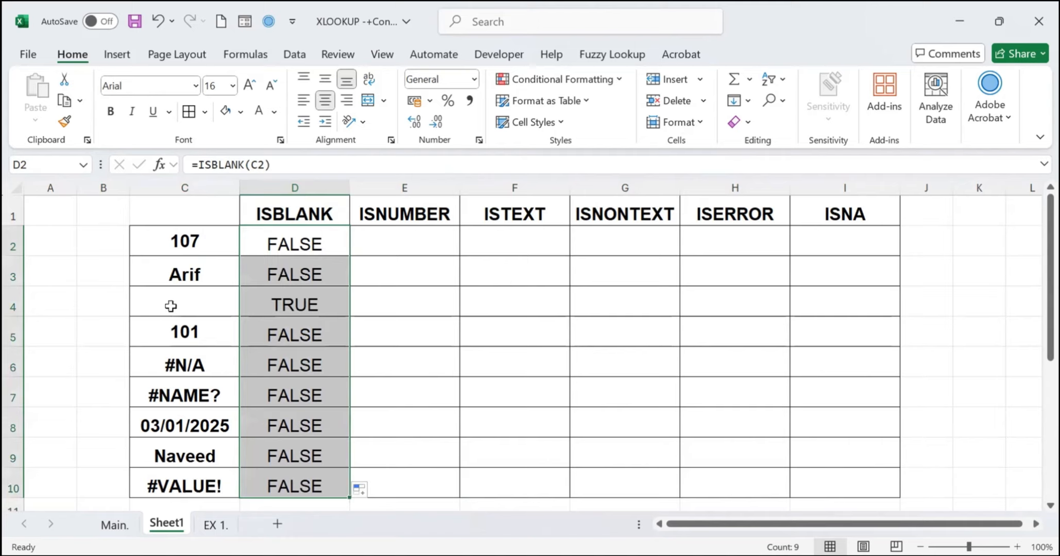
Step: Fill the blank cell C4 and its ISBLANK result in D4 with light blue
left_click_drag(170, 306, 277, 305)
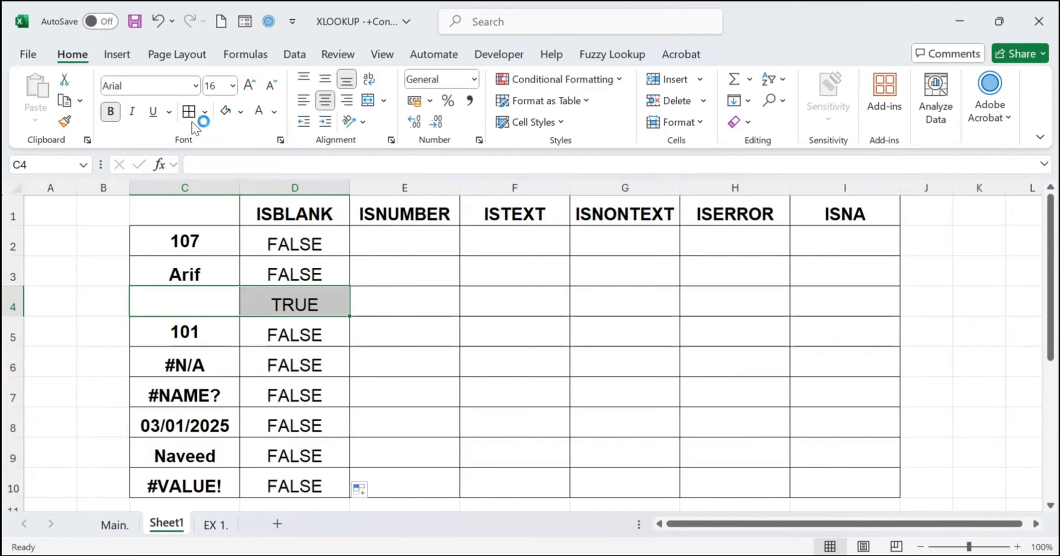
left_click(242, 112)
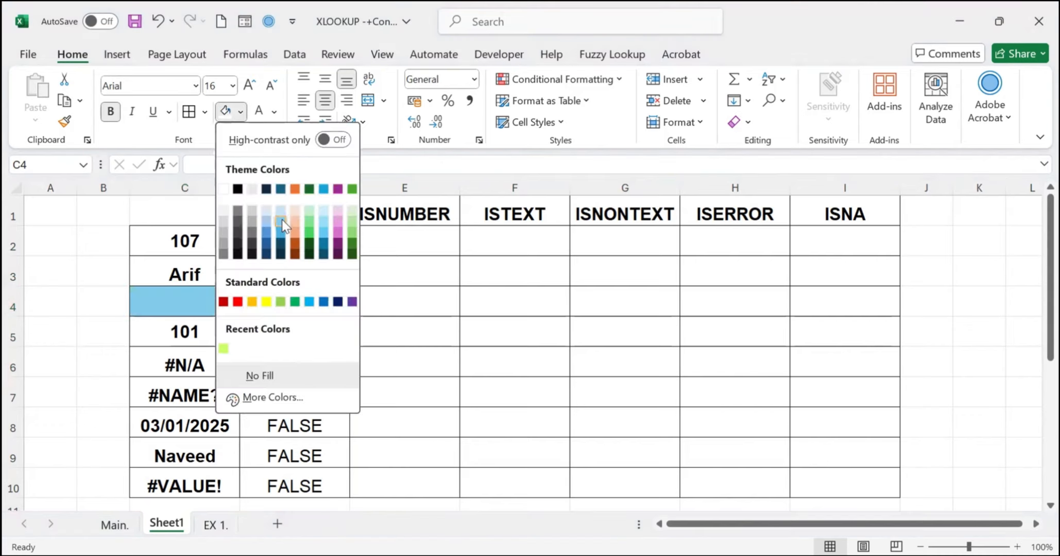
left_click(566, 388)
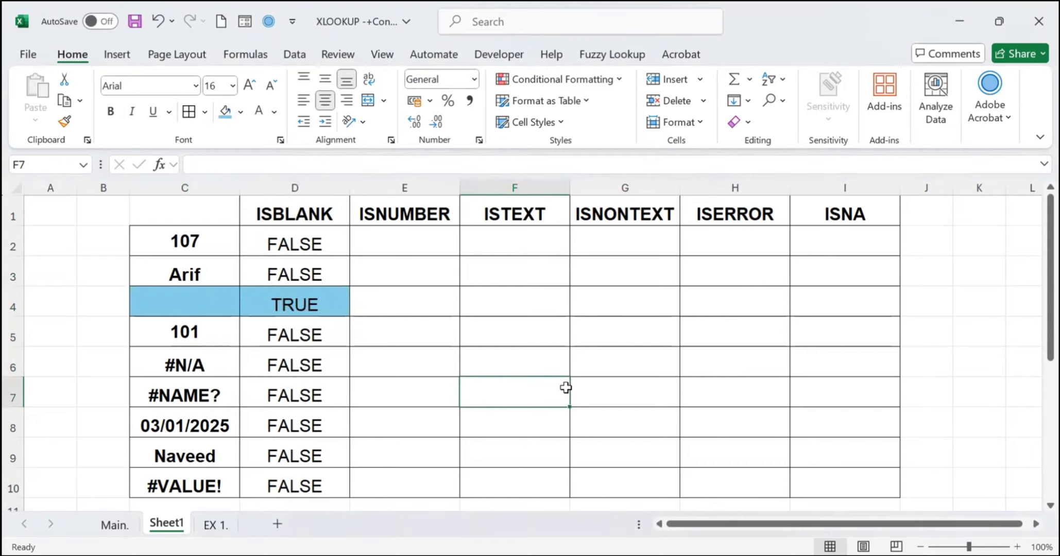
Step: Enter =ISNUMBER(C2) in E2 and fill the formula down to E10
left_click(397, 232)
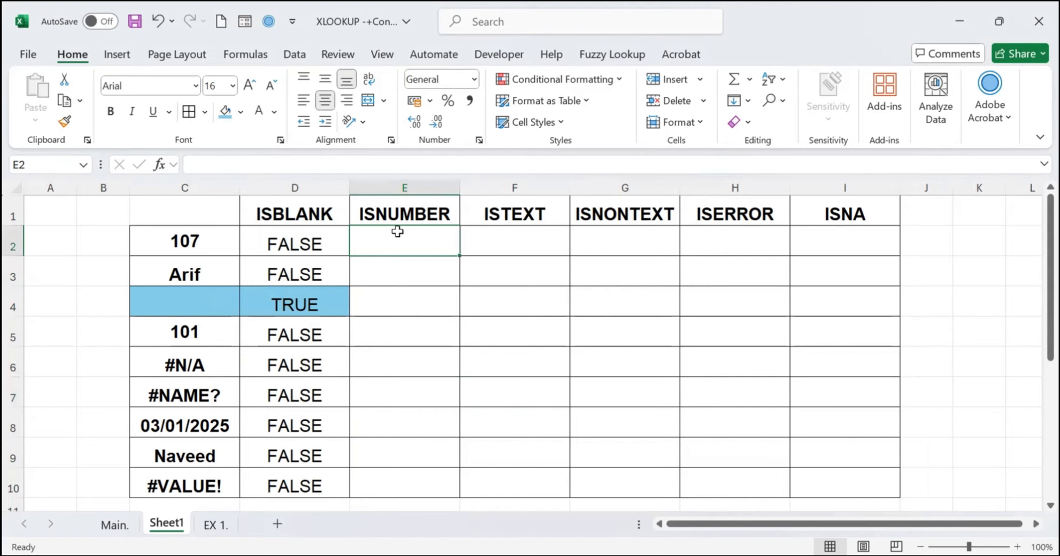
type("=")
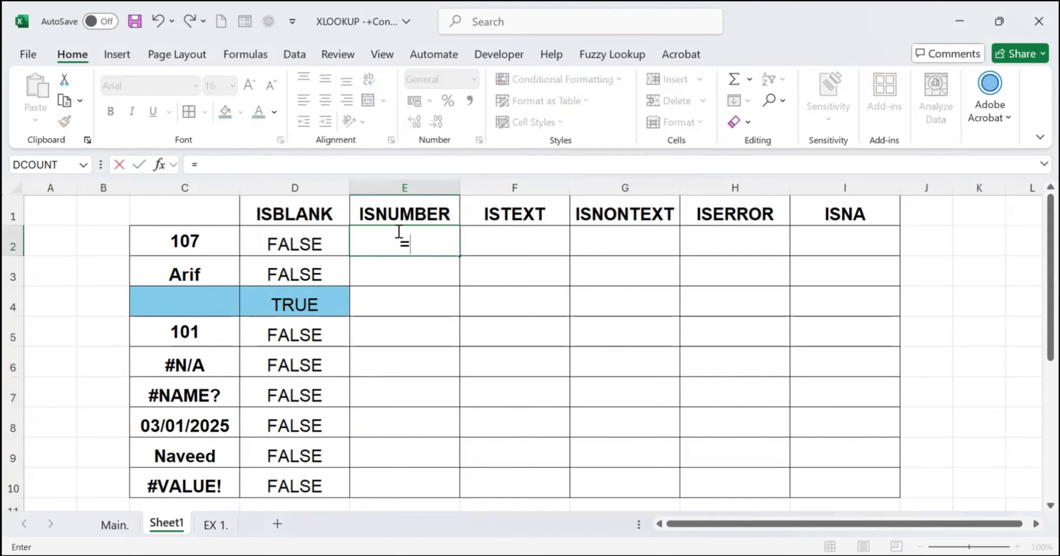
type("isn")
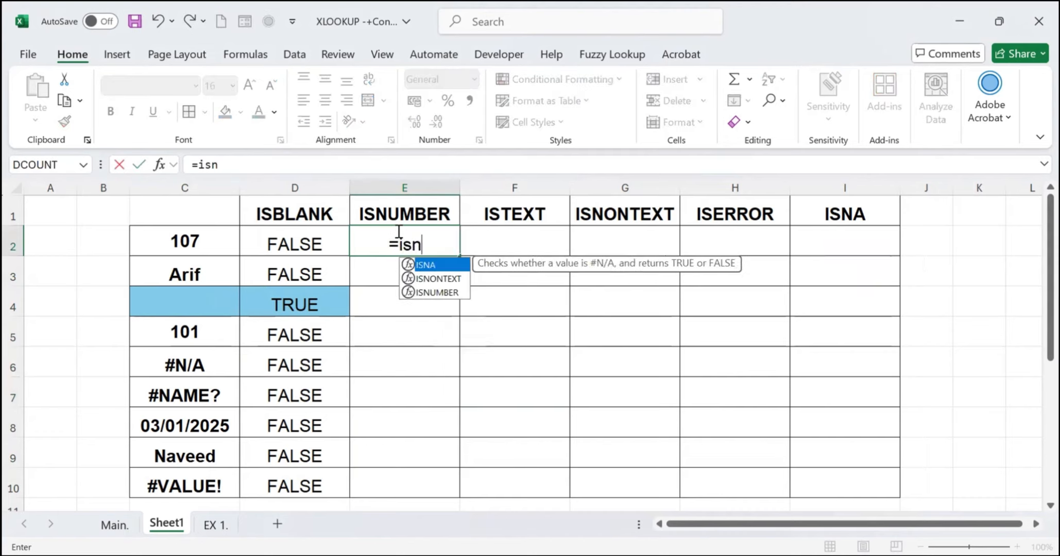
key("Down")
key("Down")
key("Tab")
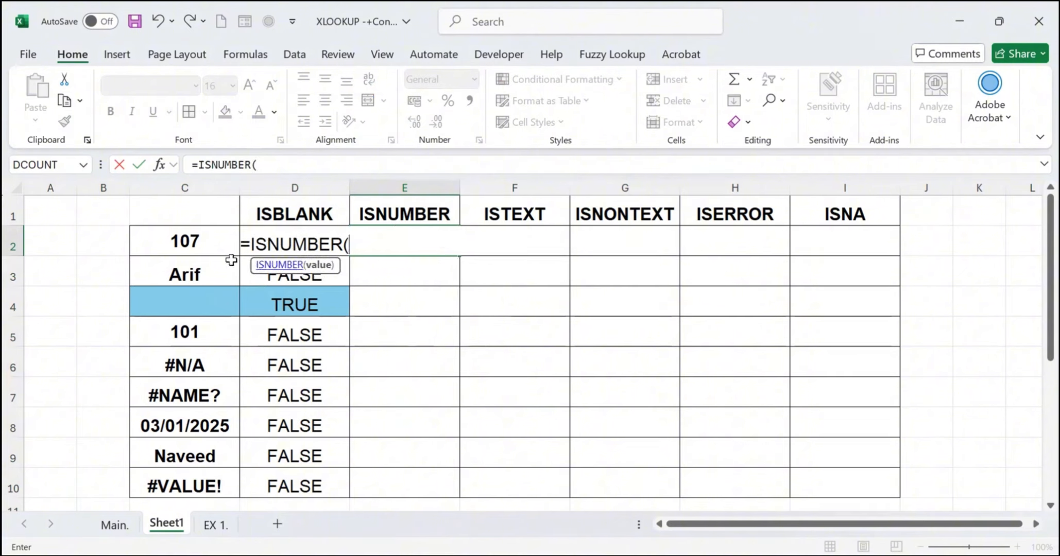
left_click(184, 241)
type(")")
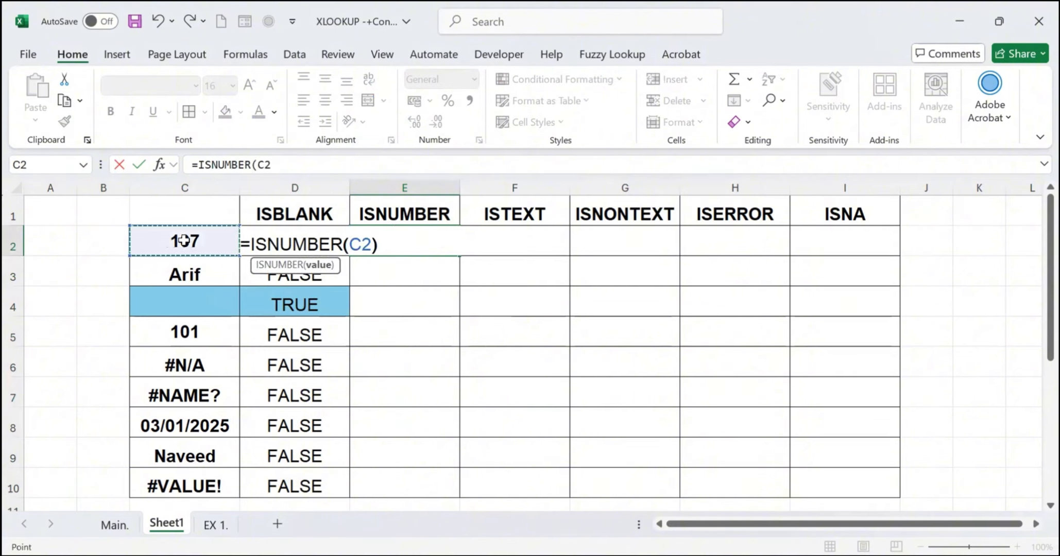
key("Return")
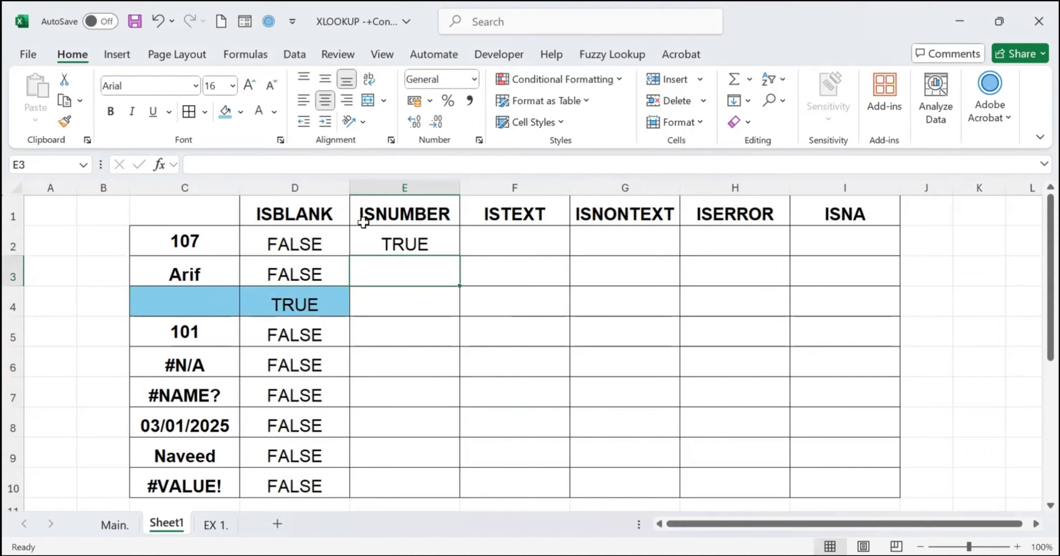
left_click(425, 242)
double_click(461, 255)
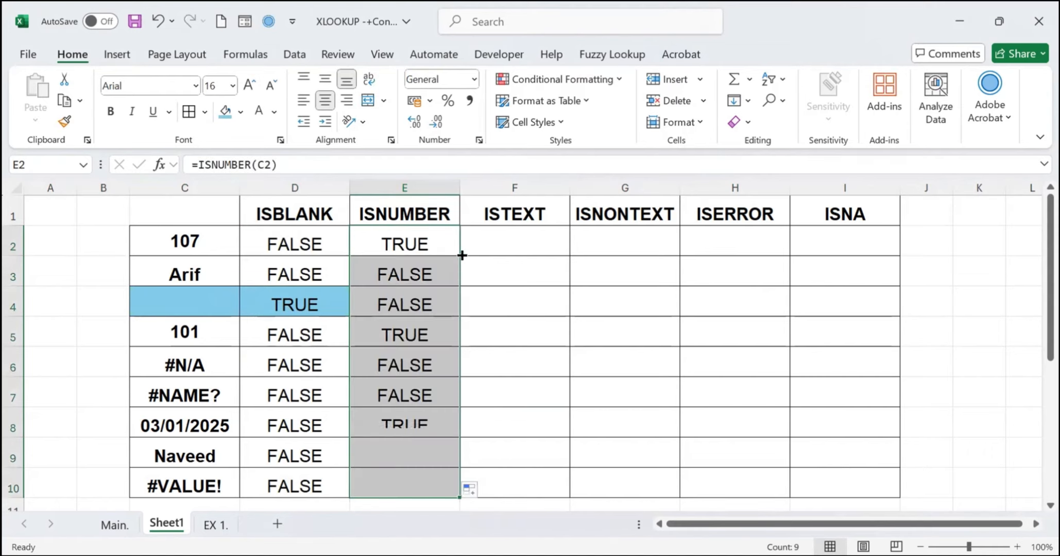
Step: Fill the ISNUMBER result in E2 and its source value in C2 with light orange
left_click(390, 243)
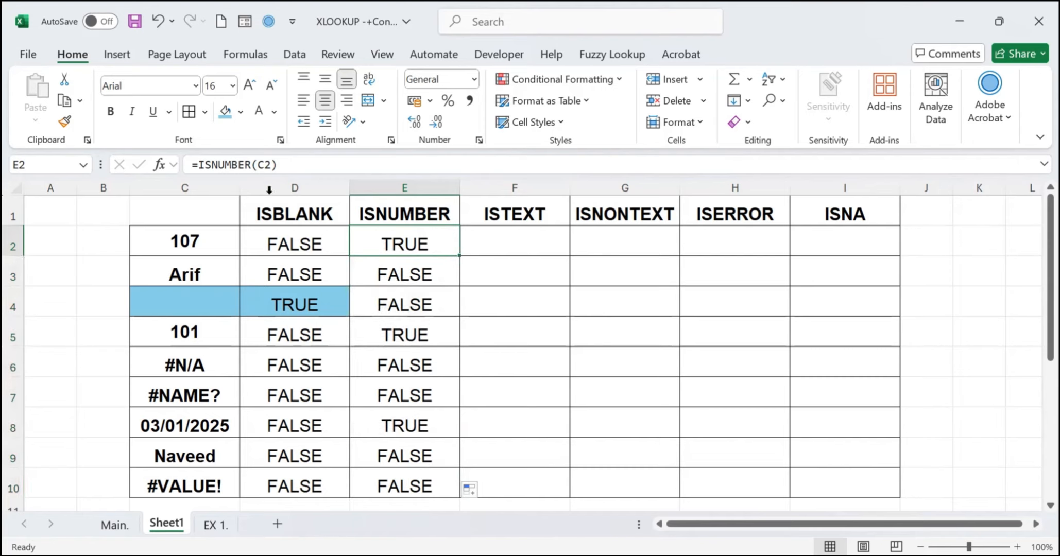
left_click(240, 113)
left_click(299, 201)
left_click(184, 242)
left_click(225, 111)
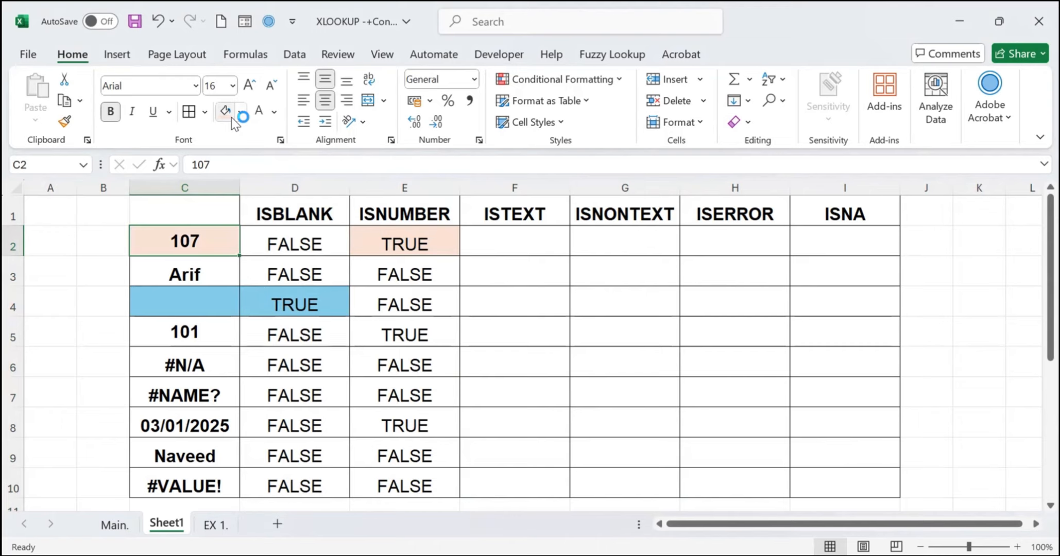
Step: Apply the same light orange fill to the date in C8 and its ISNUMBER result in E8
left_click(168, 424)
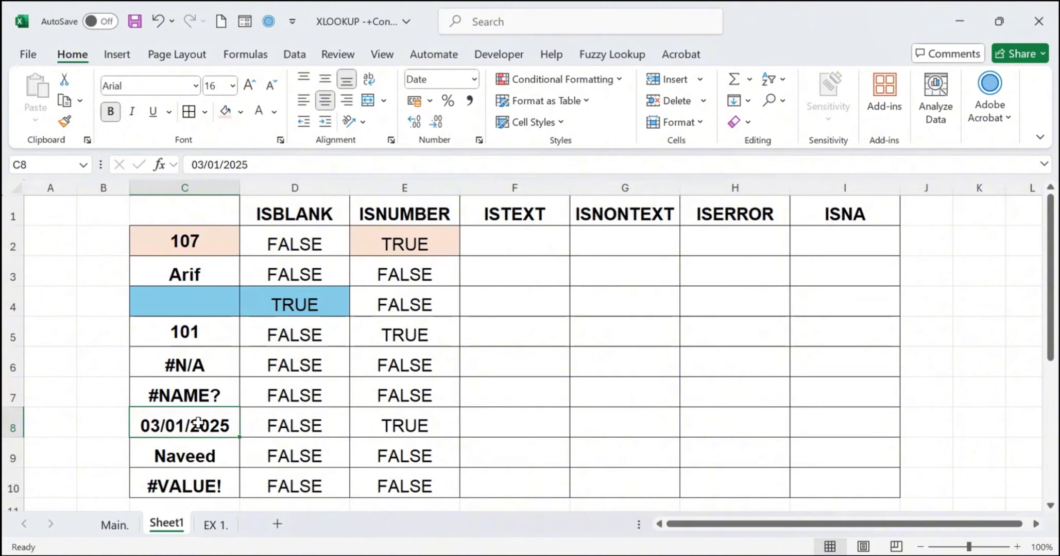
left_click(223, 119)
left_click(406, 426)
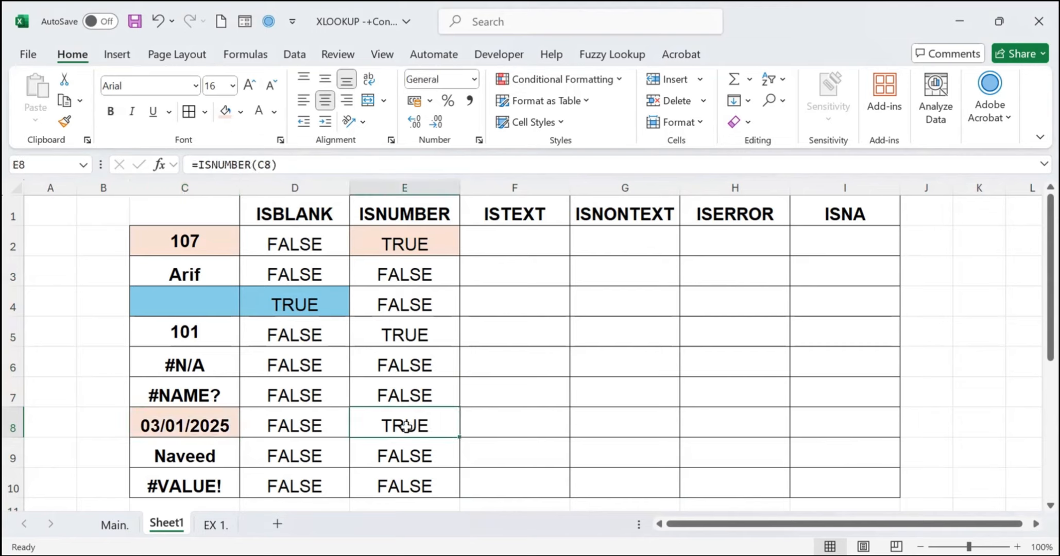
left_click(225, 110)
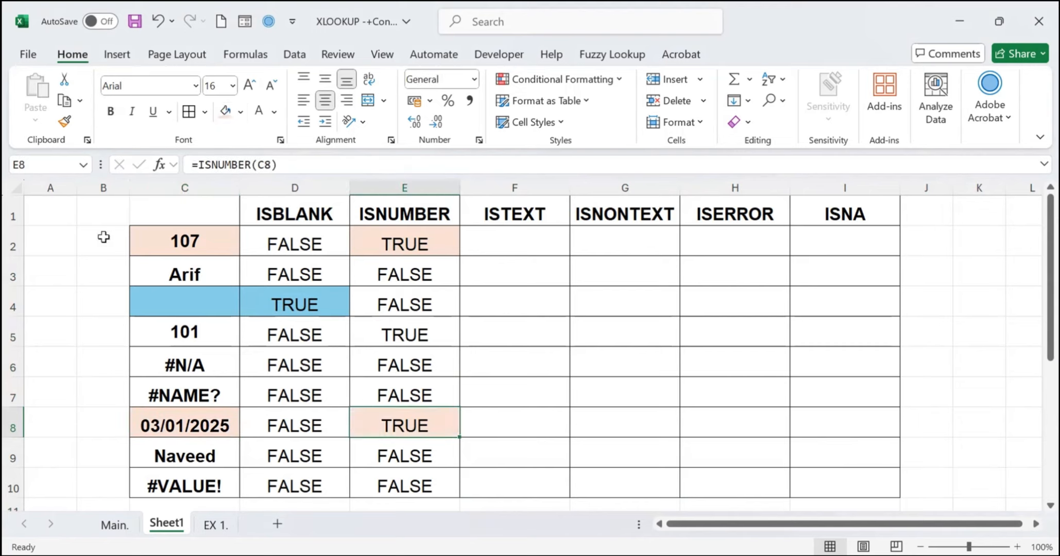
Step: Enter =VALUE(C8) in A8 to convert the date in C8 to its serial number
left_click(47, 238)
left_click(54, 429)
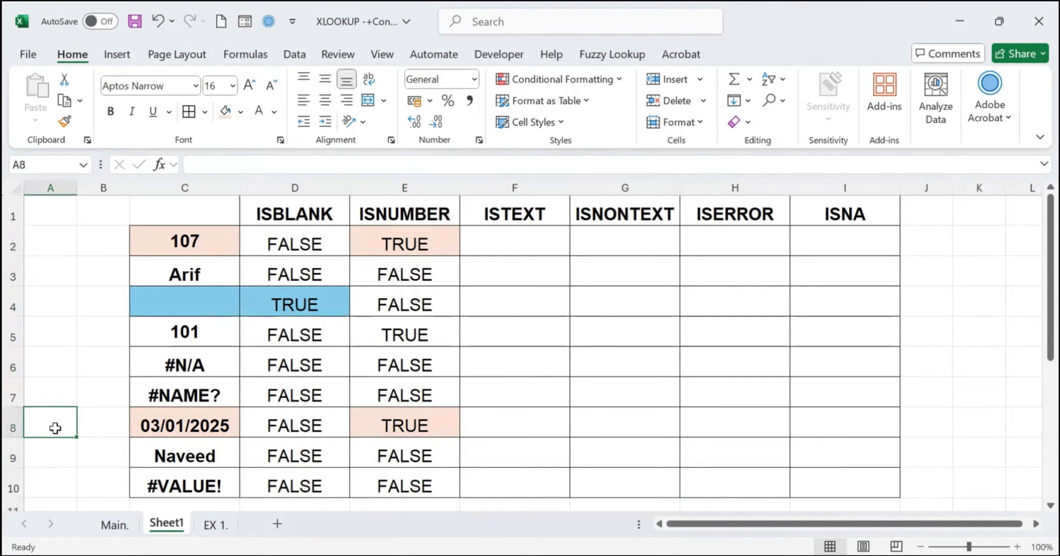
type("=")
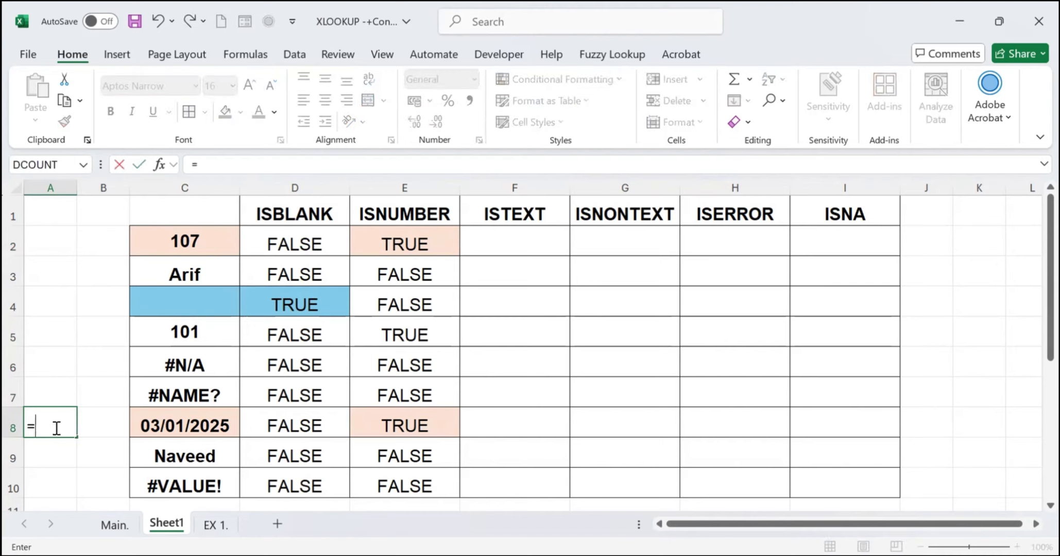
type("v")
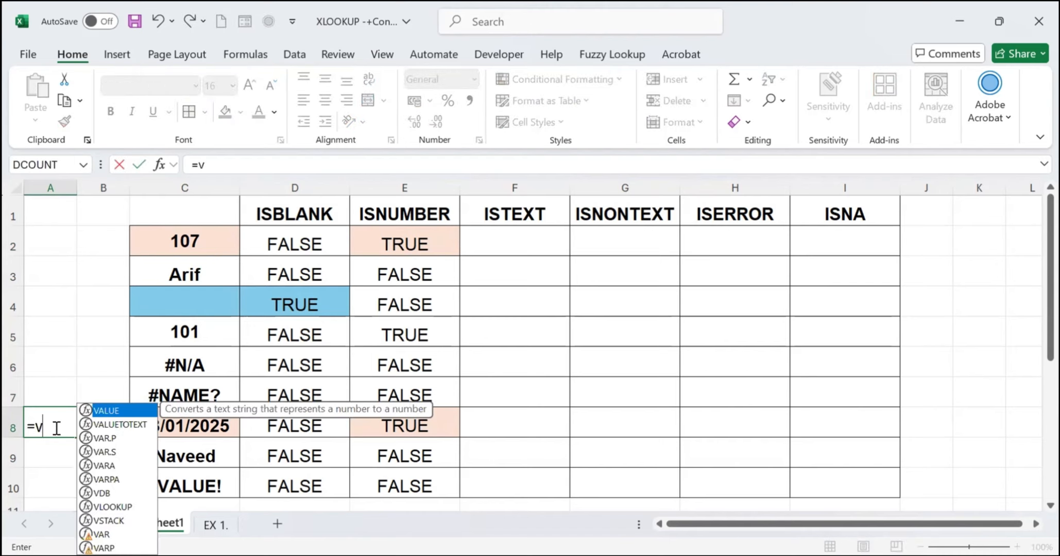
type("alue")
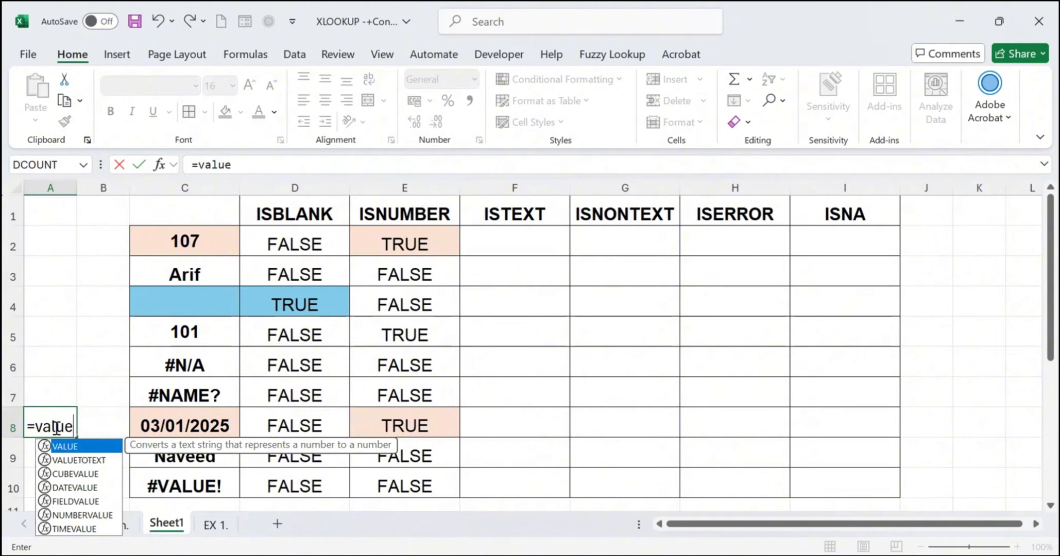
type("(")
left_click(177, 425)
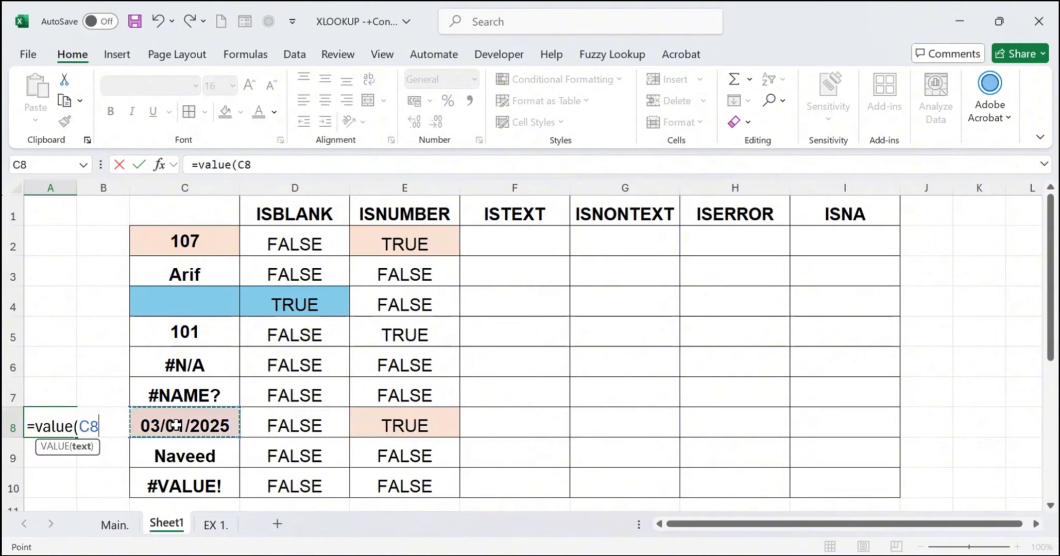
type(")")
key("Return")
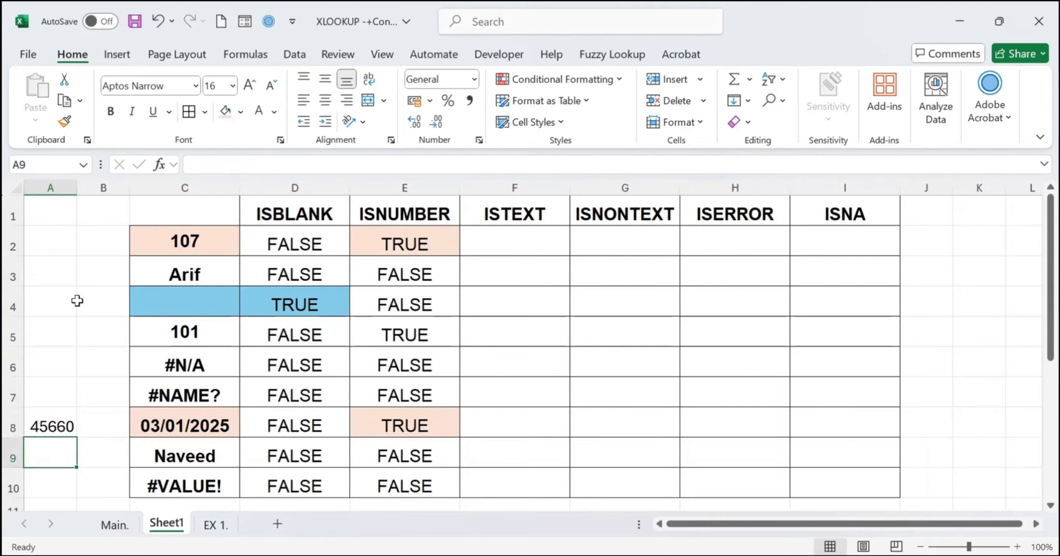
Step: Try formatting the date in C8 as a Number with 0 decimal places, and undo the format change
left_click(190, 427)
right_click(194, 430)
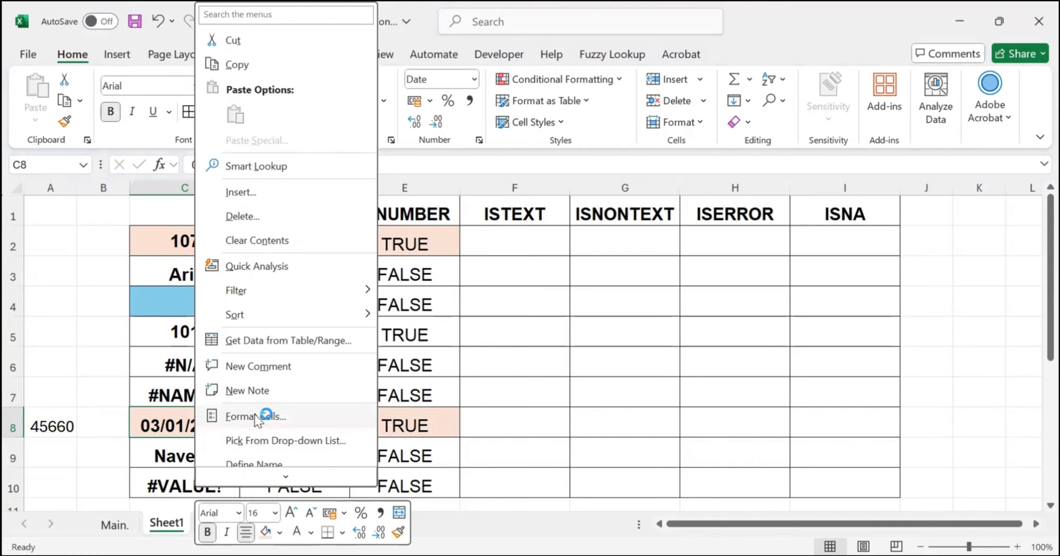
left_click(77, 217)
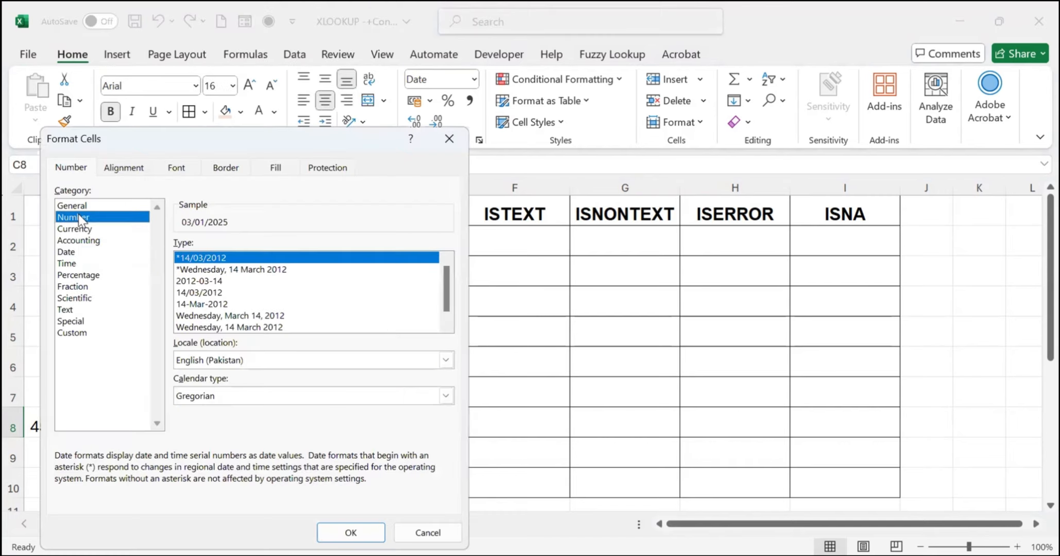
double_click(285, 249)
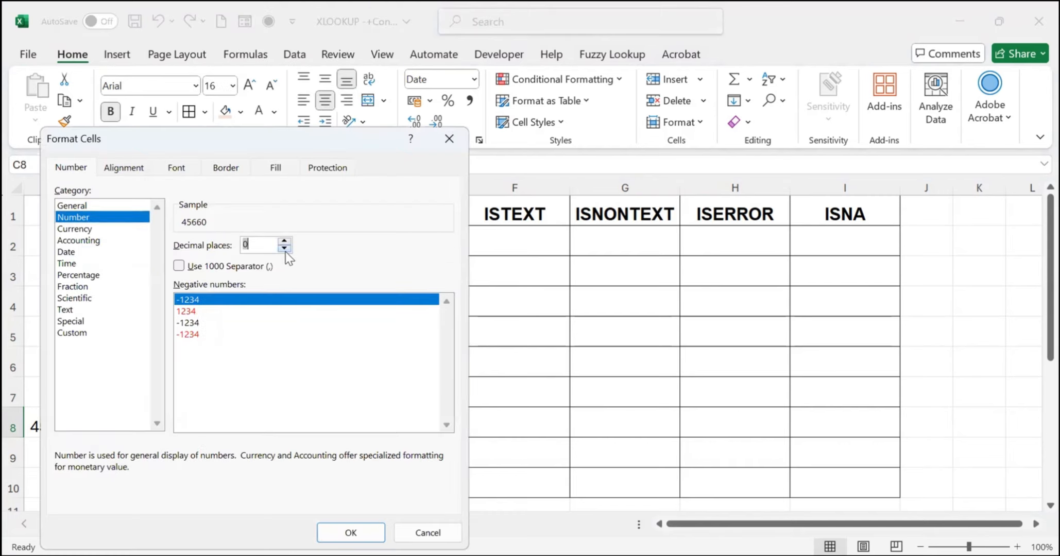
left_click(370, 530)
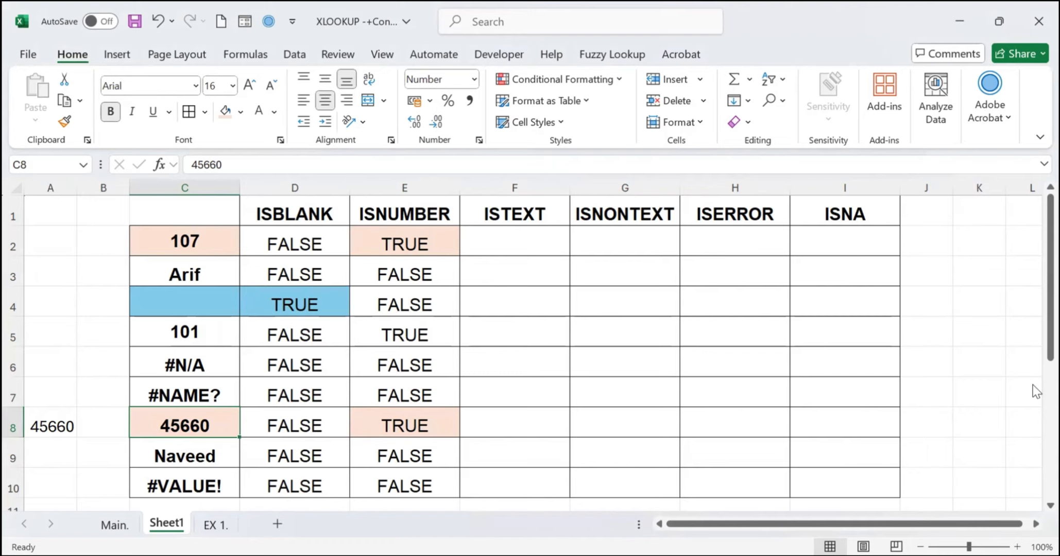
key("ctrl+z")
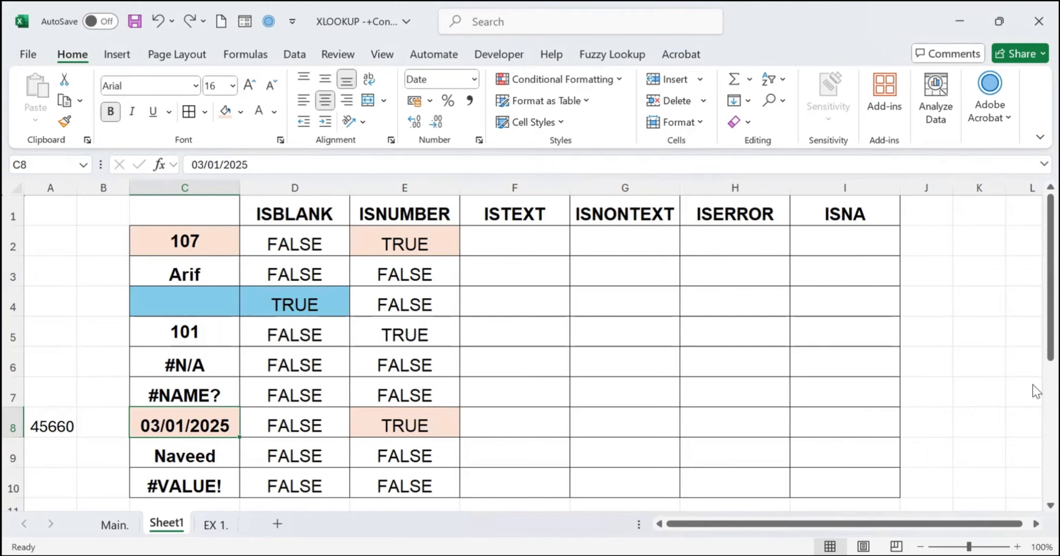
Step: Enter =ISTEXT(C2) in F2 and fill the formula down through F10
left_click(505, 235)
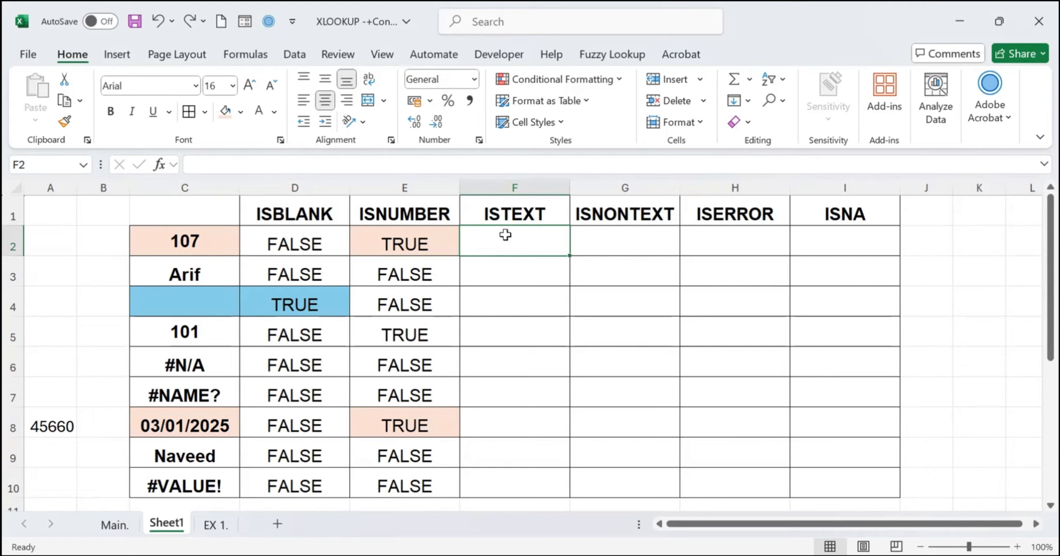
type("=")
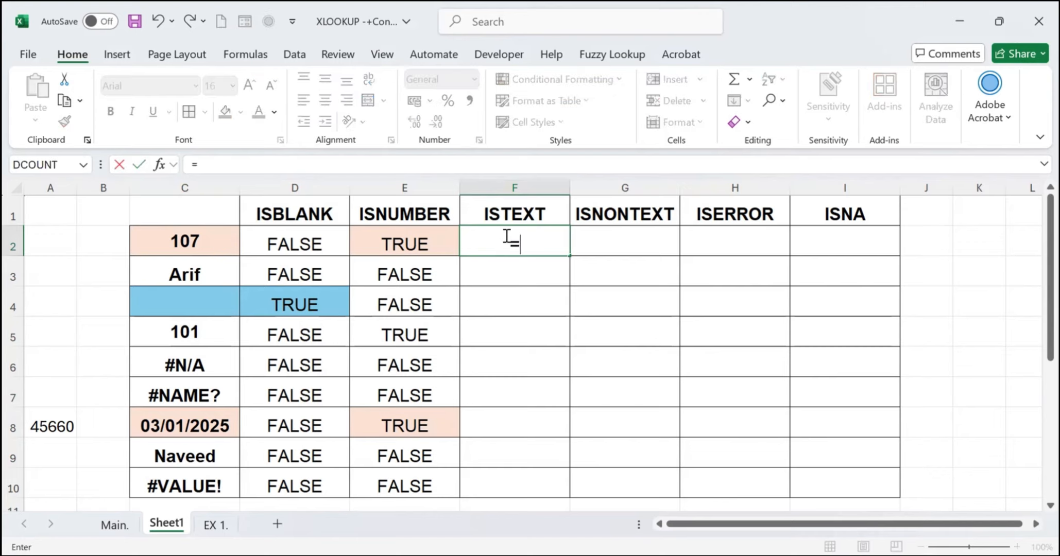
type("ist")
key("Tab")
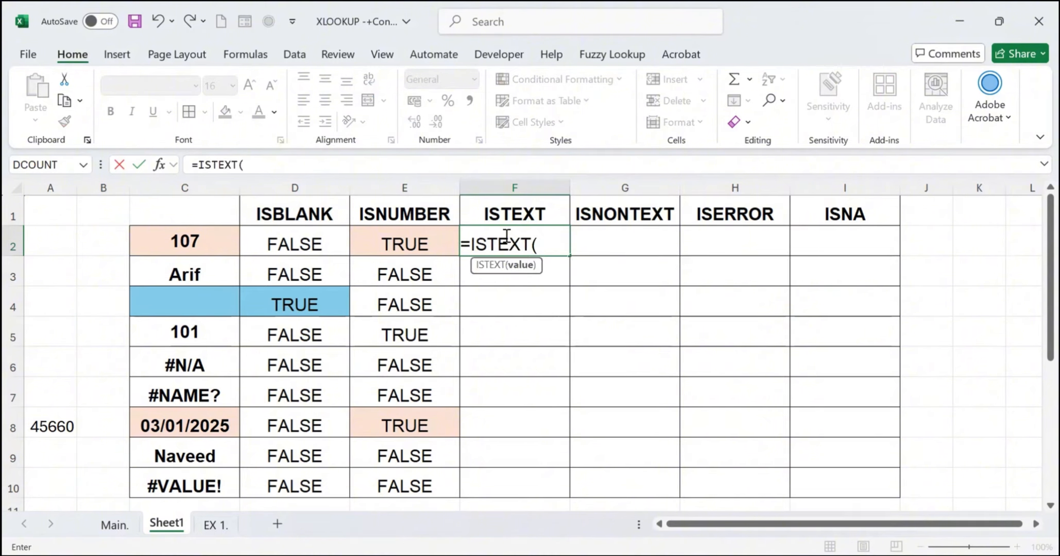
left_click(177, 245)
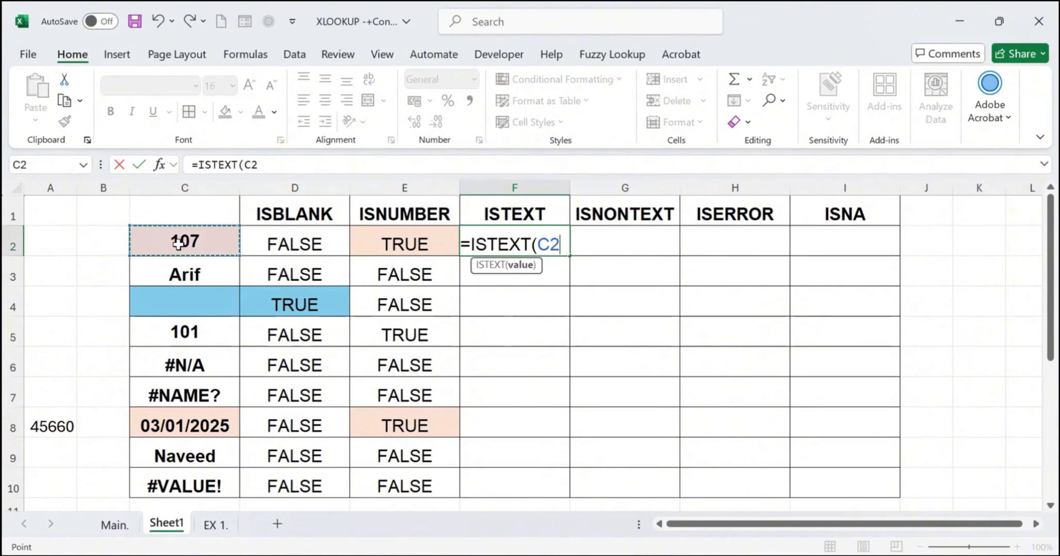
key("Return")
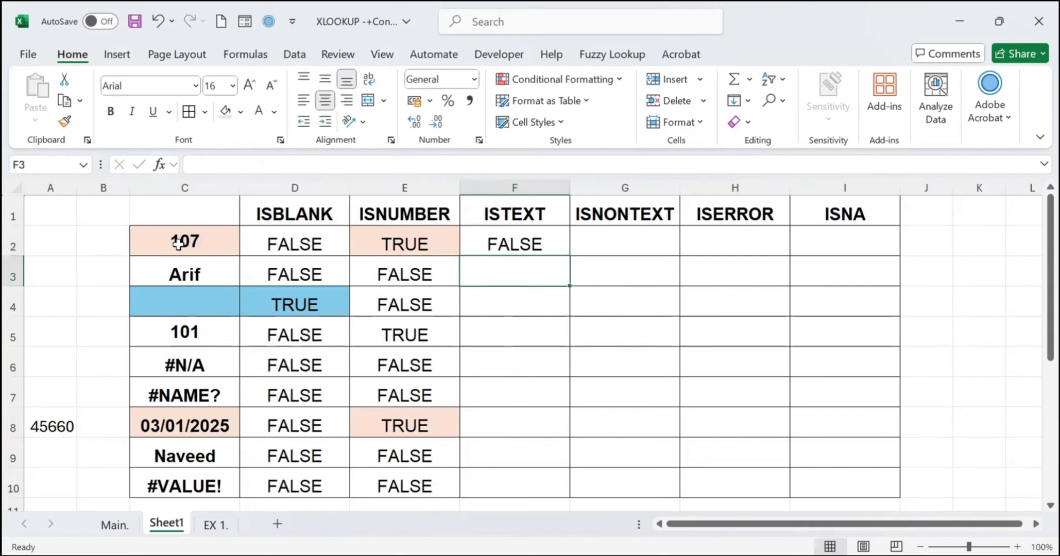
left_click(545, 233)
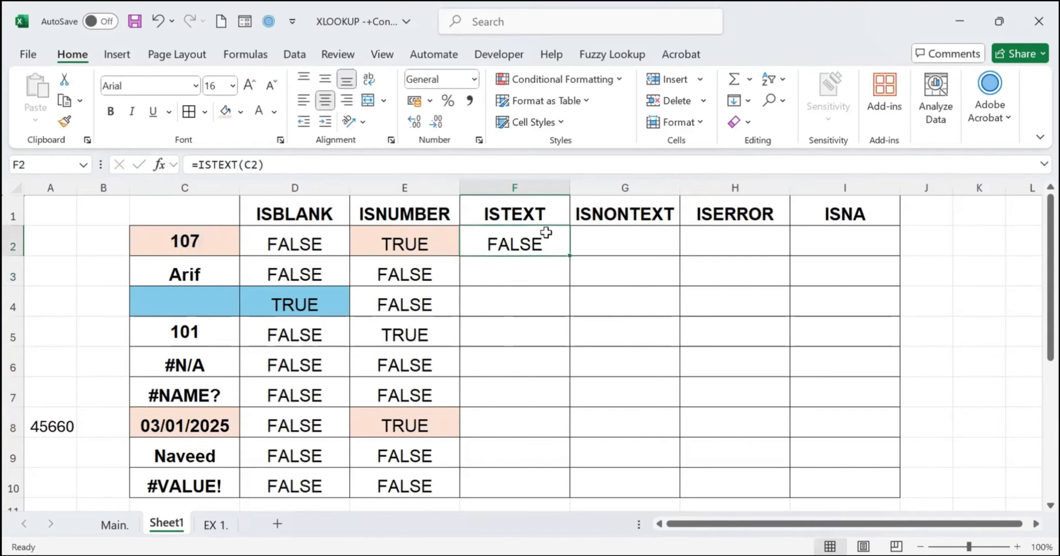
double_click(569, 257)
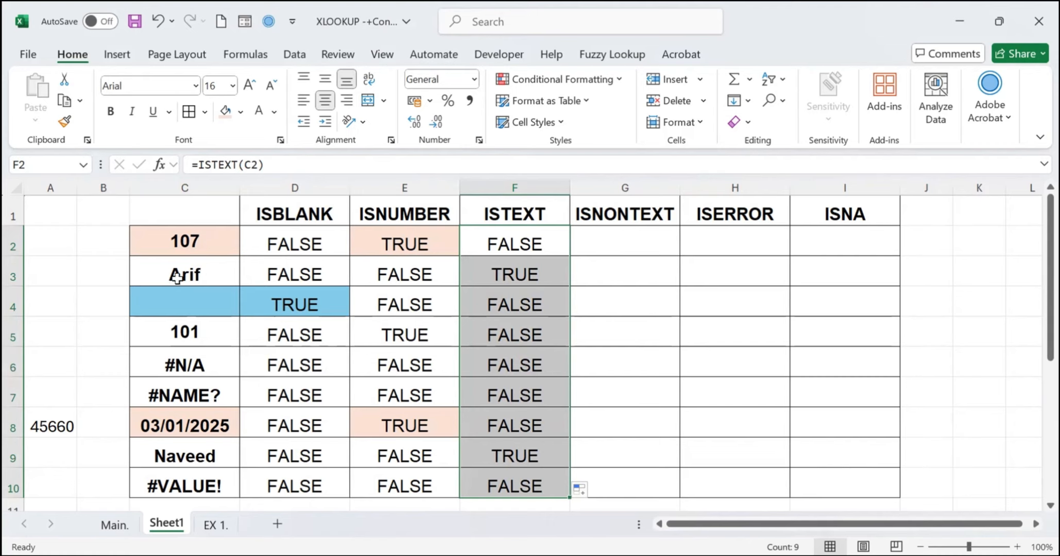
Step: Fill the text value in C3 and its ISTEXT result in F3 with light green
left_click(205, 268)
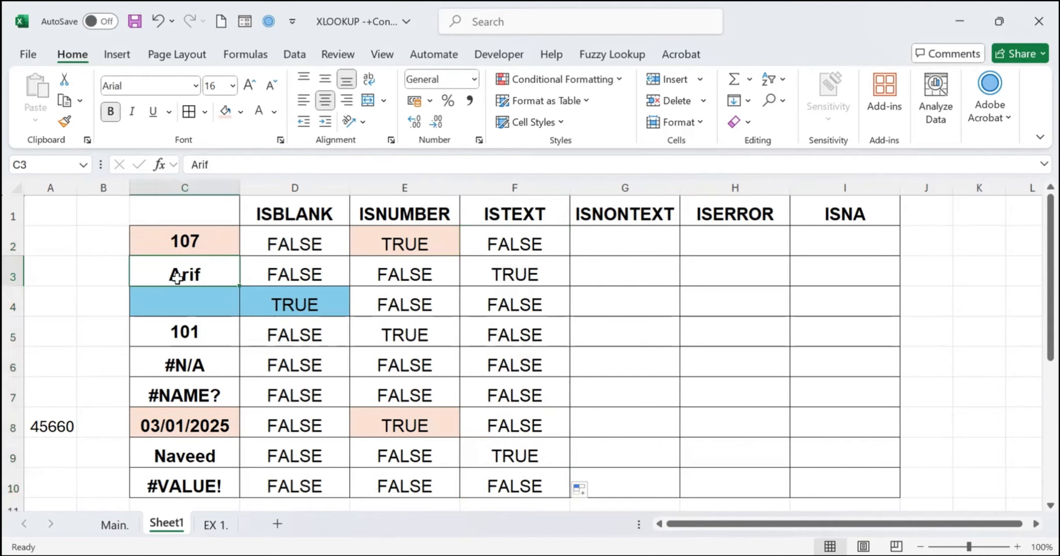
left_click(241, 114)
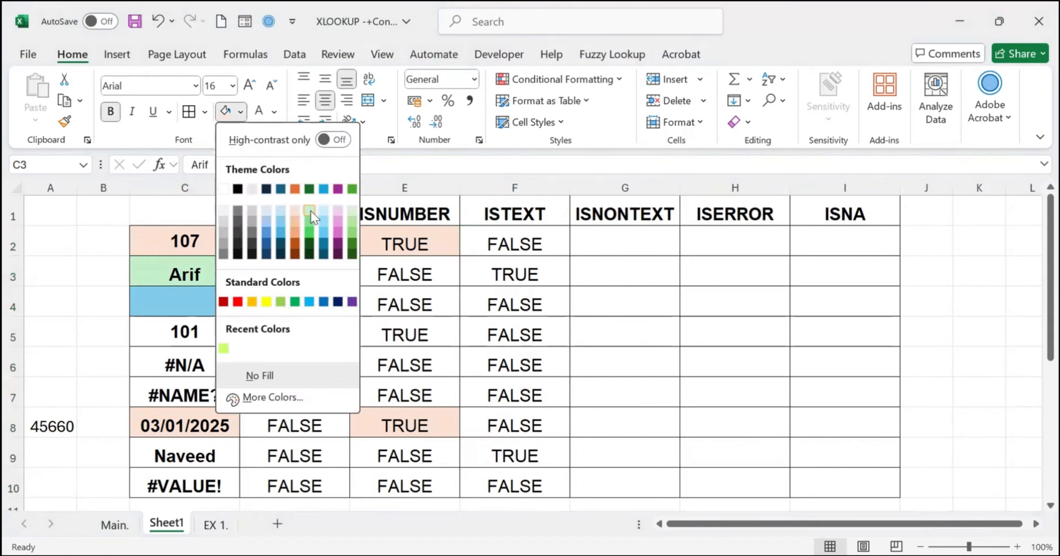
left_click(311, 211)
left_click(521, 273)
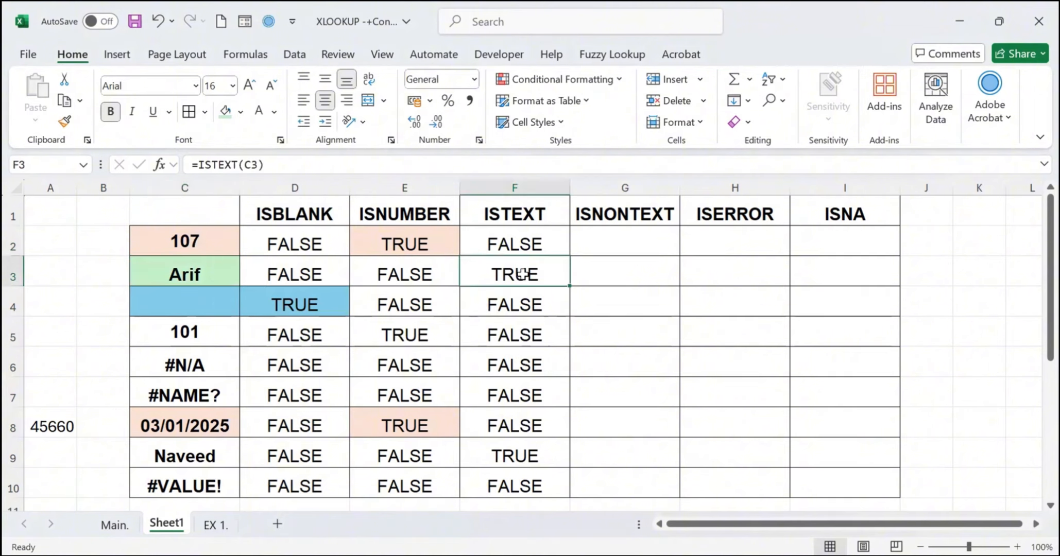
left_click(225, 113)
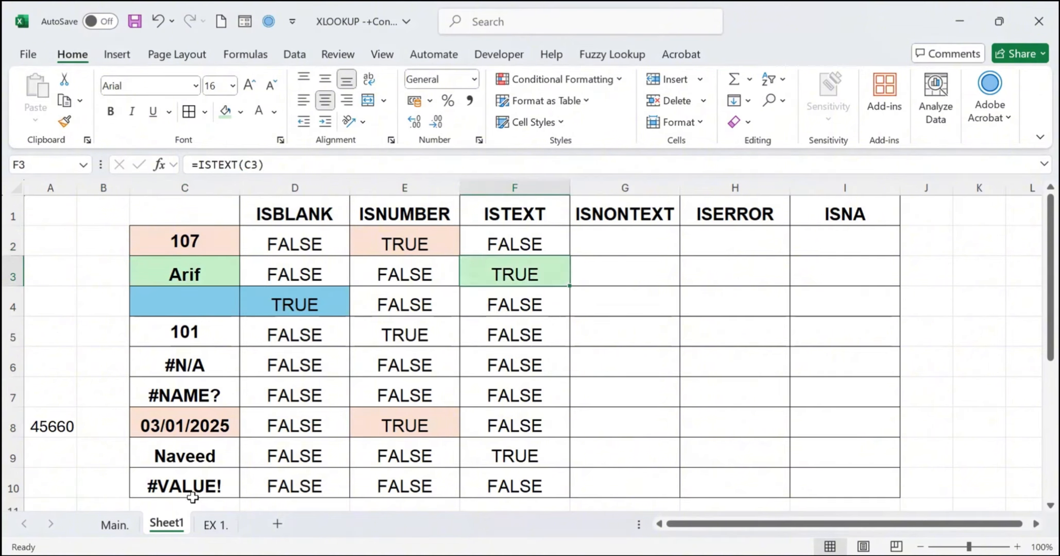
Step: Apply the same light green fill to the text value in C9 and its ISTEXT result in F9
left_click(184, 448)
left_click(227, 112)
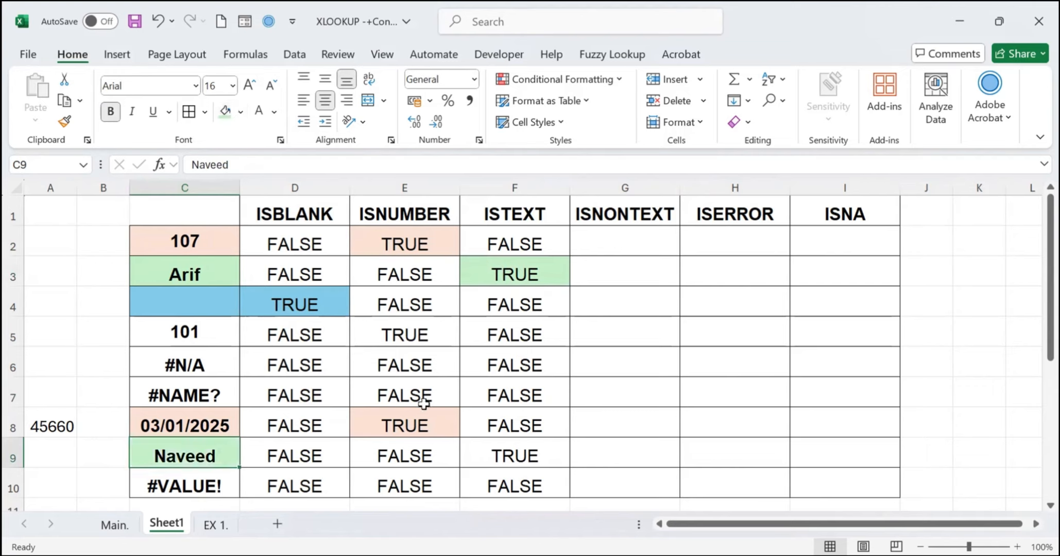
left_click(499, 451)
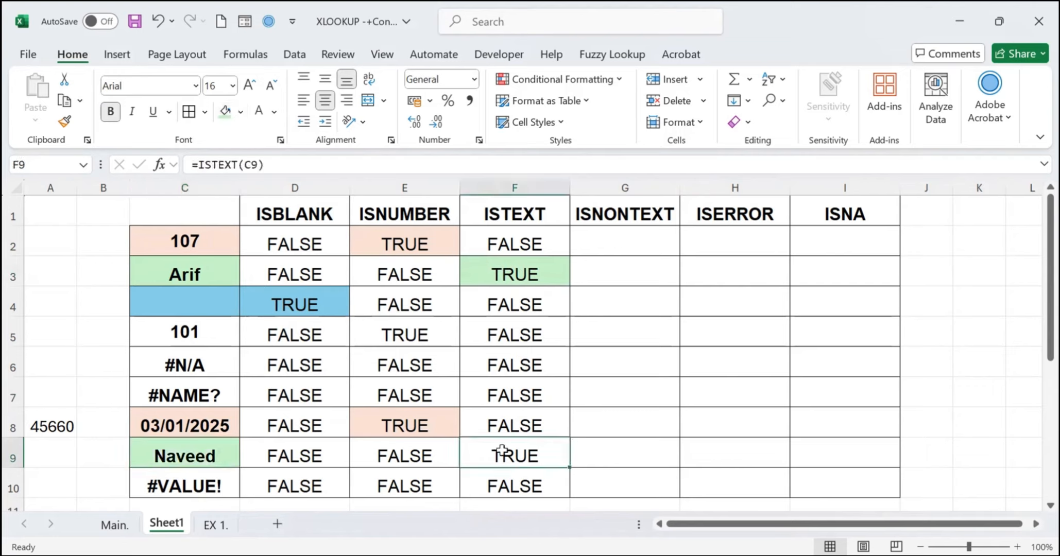
left_click(225, 112)
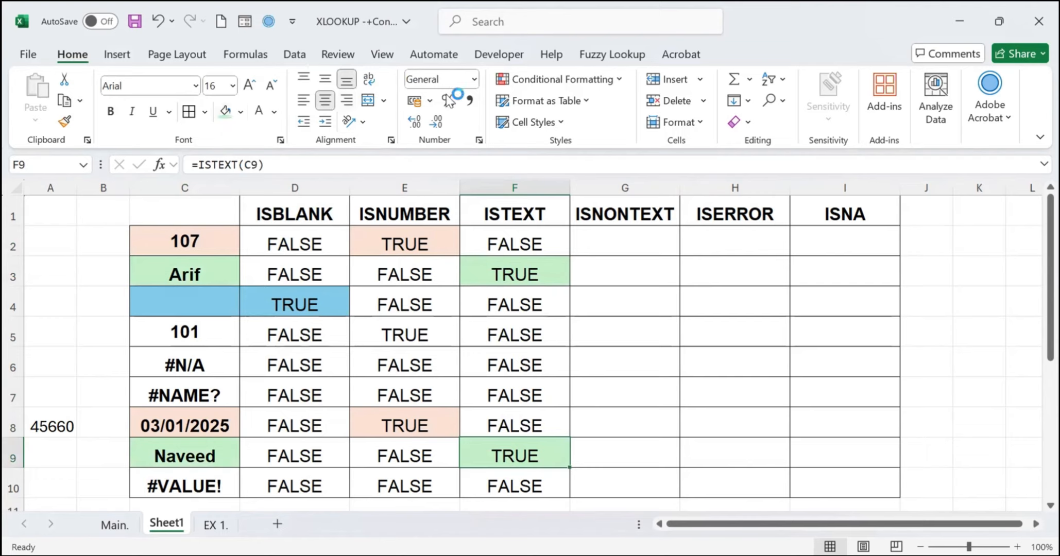
Step: Enter =ISNONTEXT(C2) in G2 and fill the formula down through G10
left_click(600, 242)
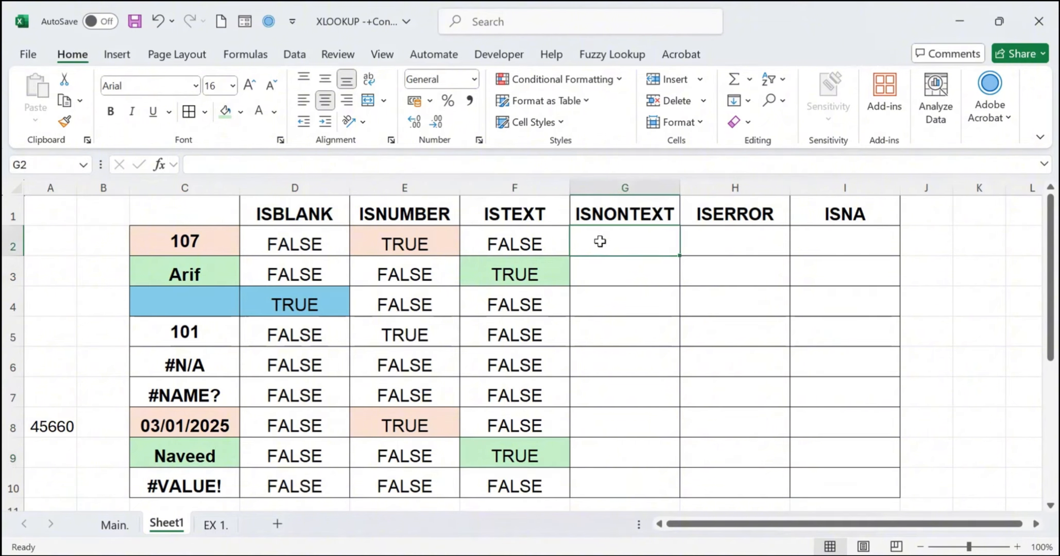
type("=")
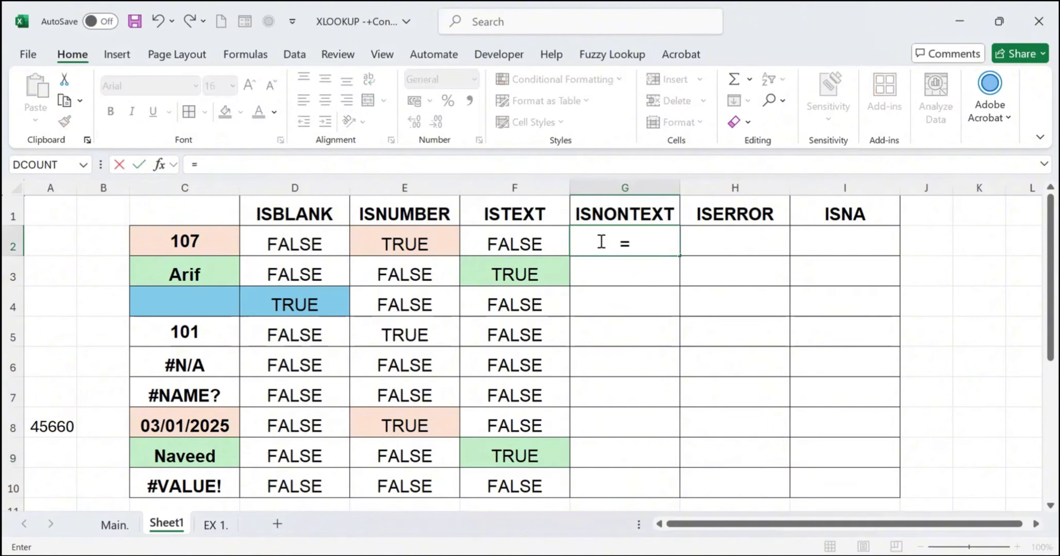
type("ISNONTEXT(")
left_click(195, 240)
type(")")
key("Return")
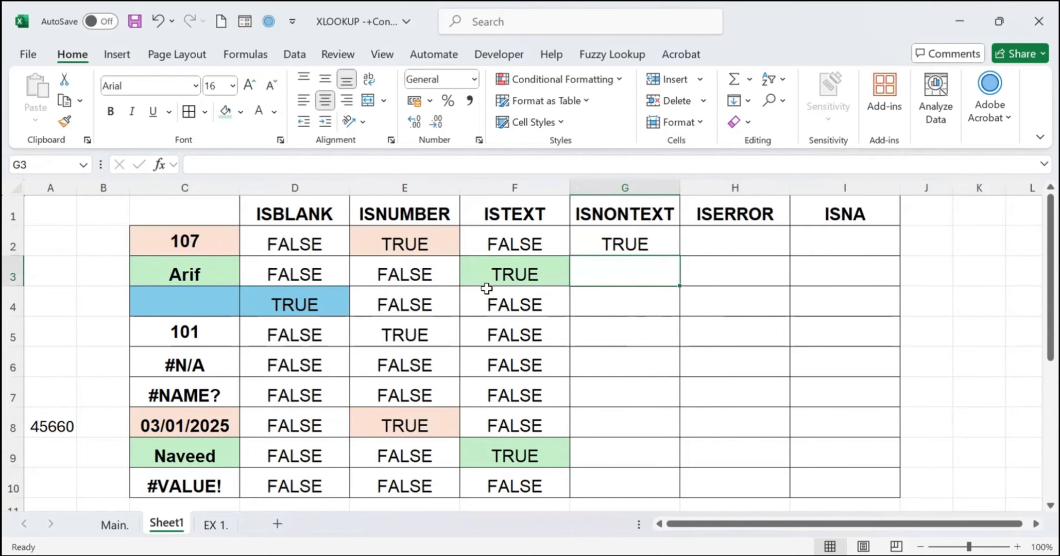
left_click(616, 243)
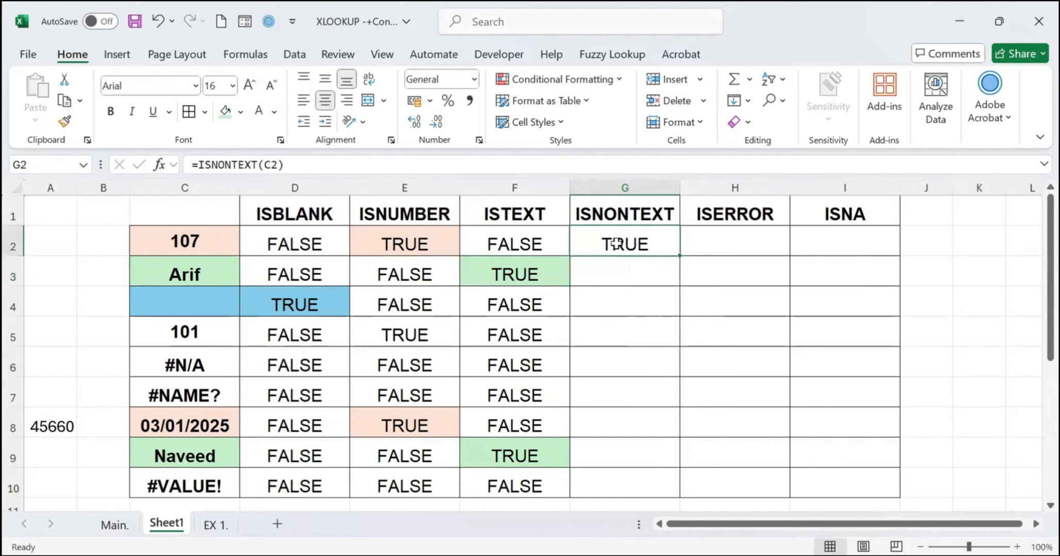
double_click(680, 253)
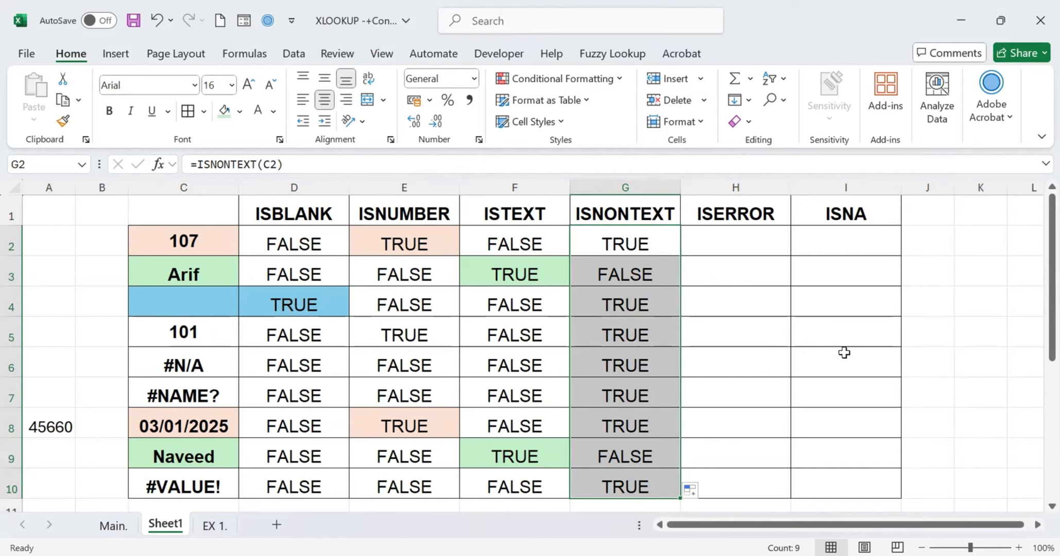
Step: Enter =ISERROR(C2) in H2 and fill the formula down through H10
left_click(732, 235)
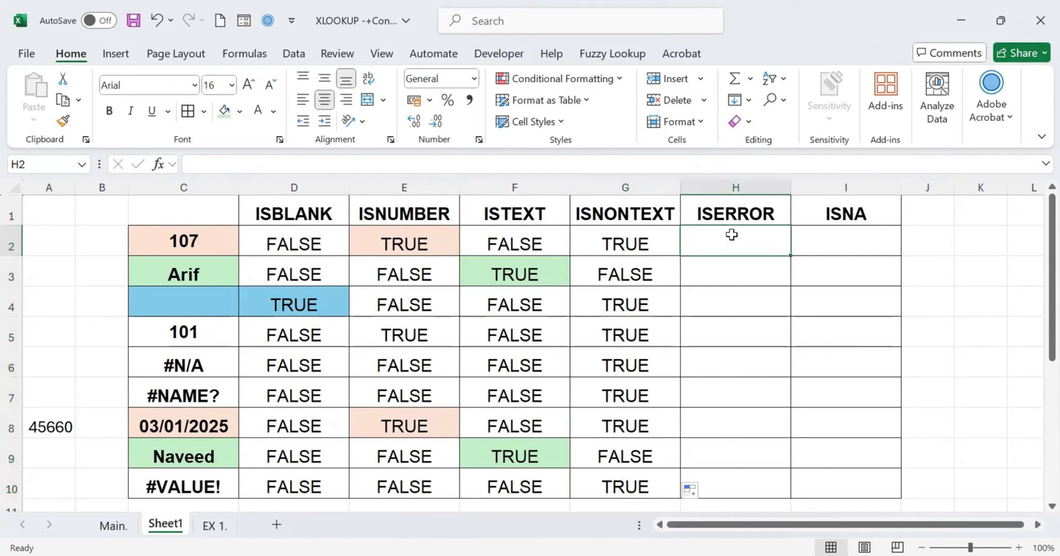
type("=ISERROR(")
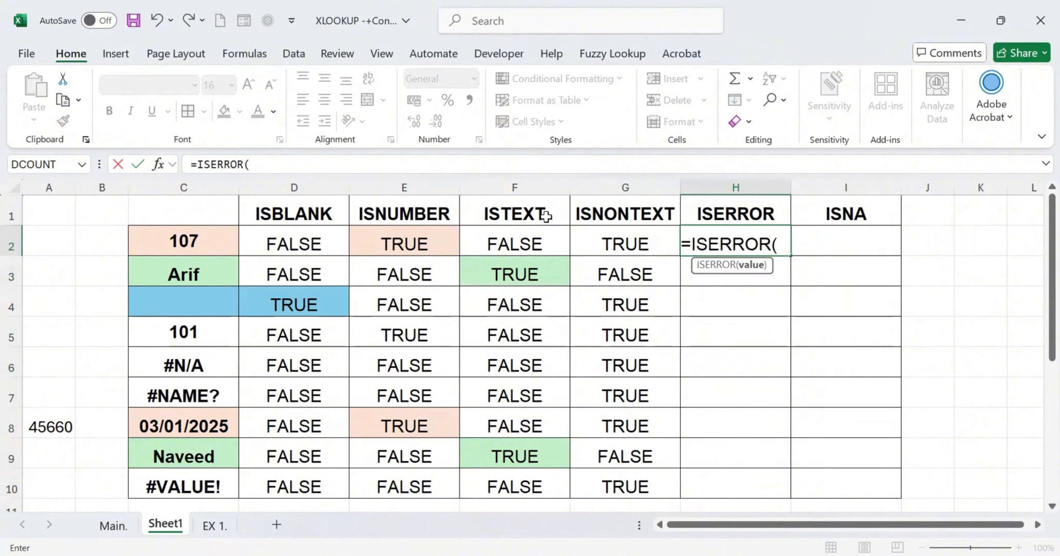
left_click(187, 240)
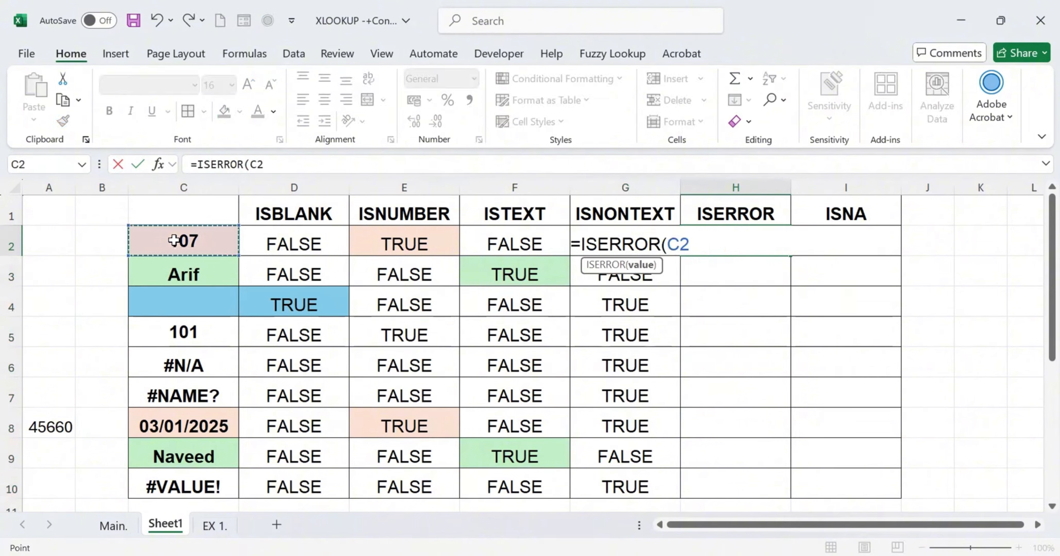
type(")")
key("Return")
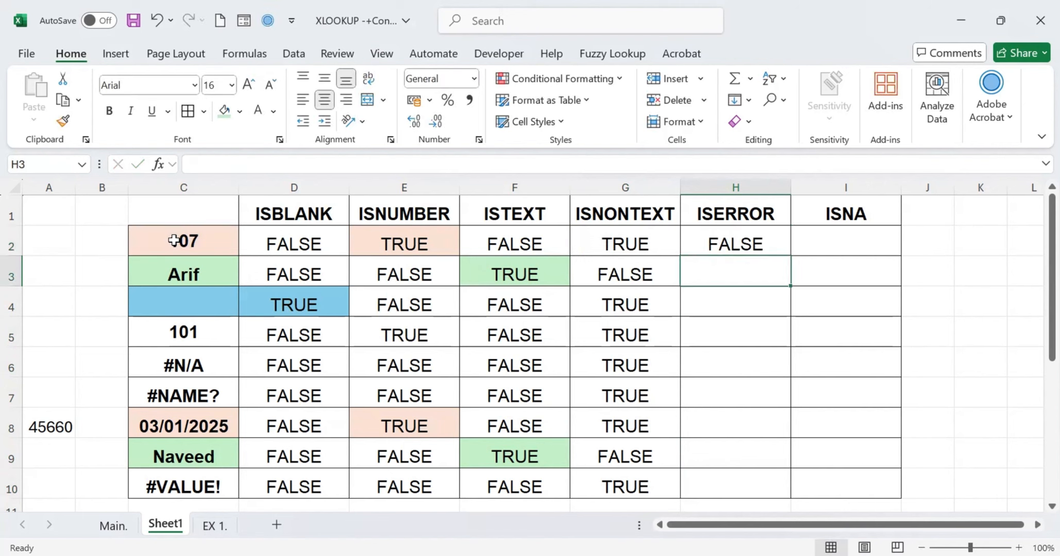
left_click(732, 244)
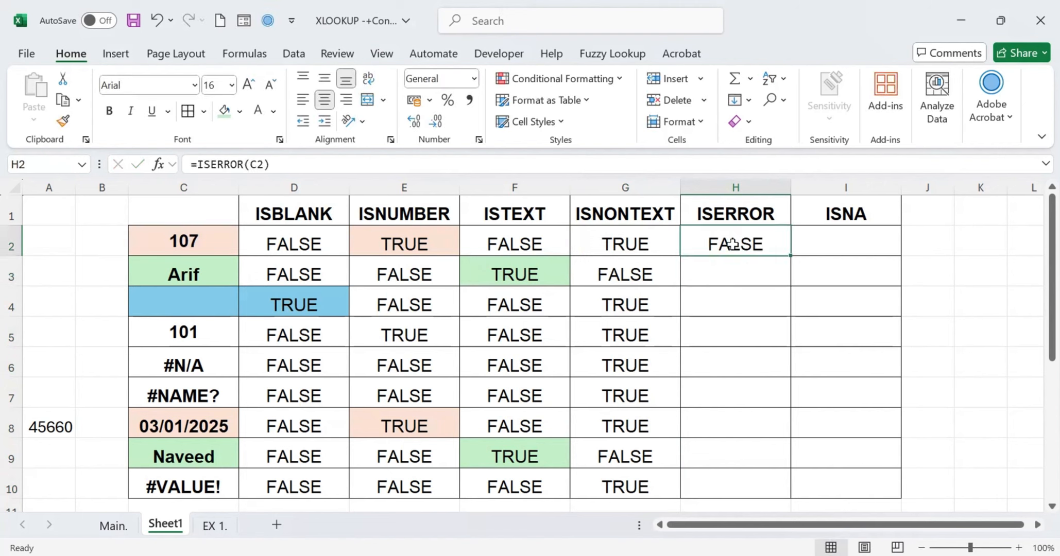
double_click(792, 254)
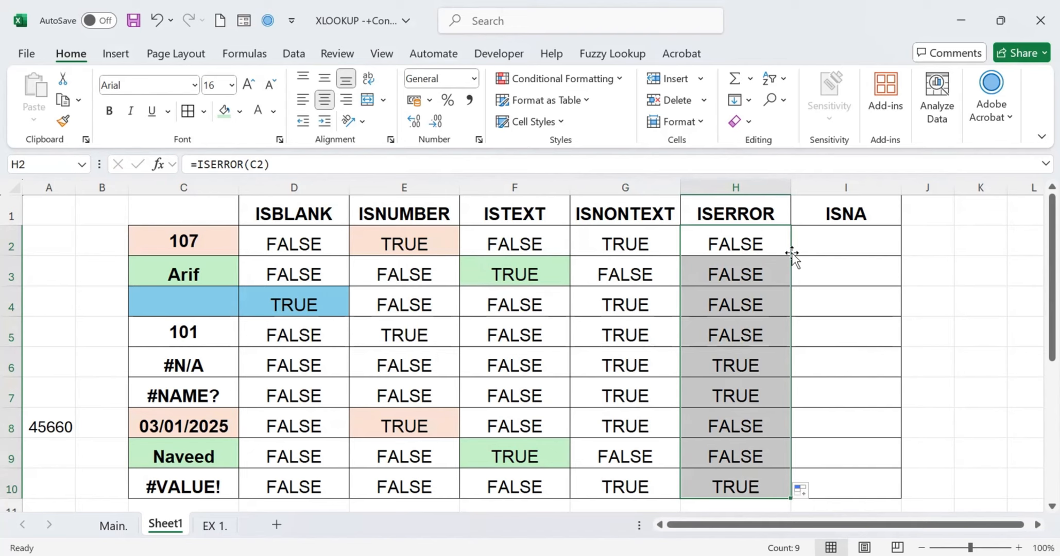
Step: Try a red fill on the #N/A value in C6
left_click(172, 357)
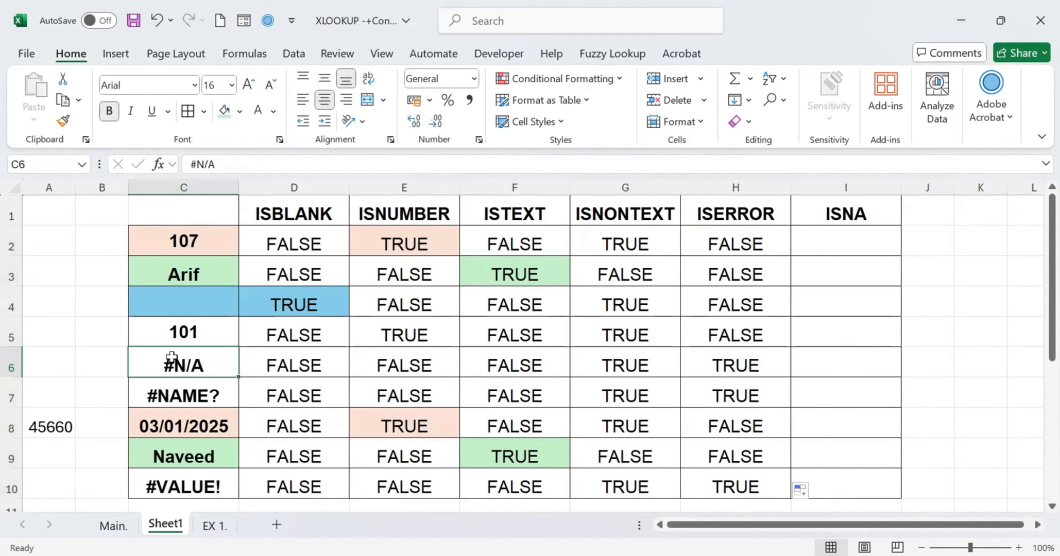
left_click(731, 366)
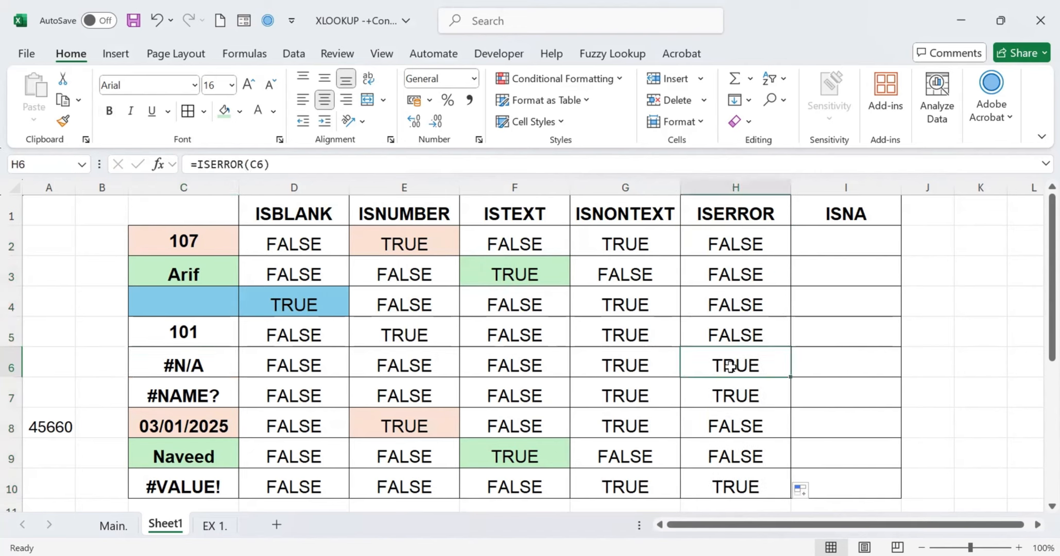
left_click(194, 365)
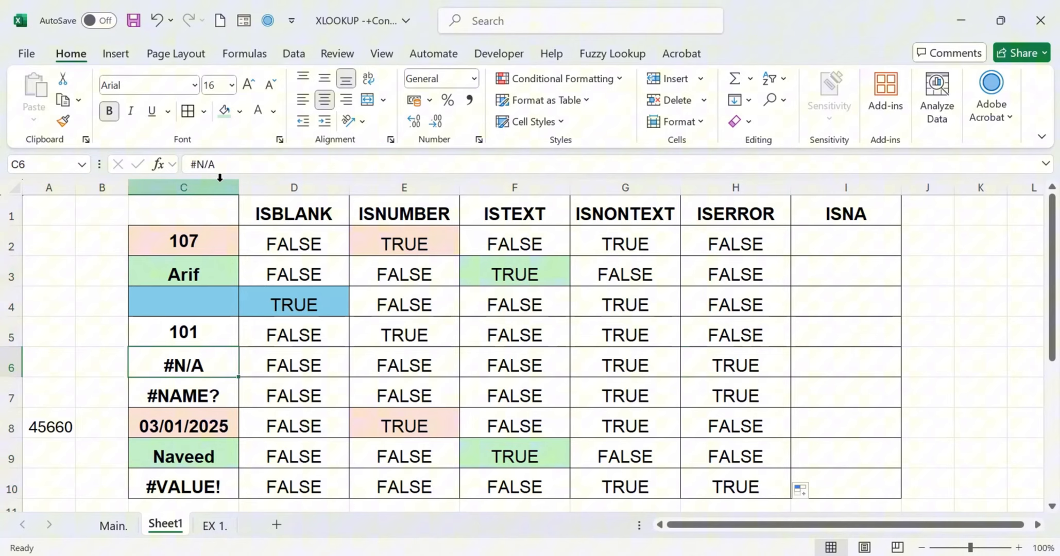
left_click(240, 113)
left_click(236, 302)
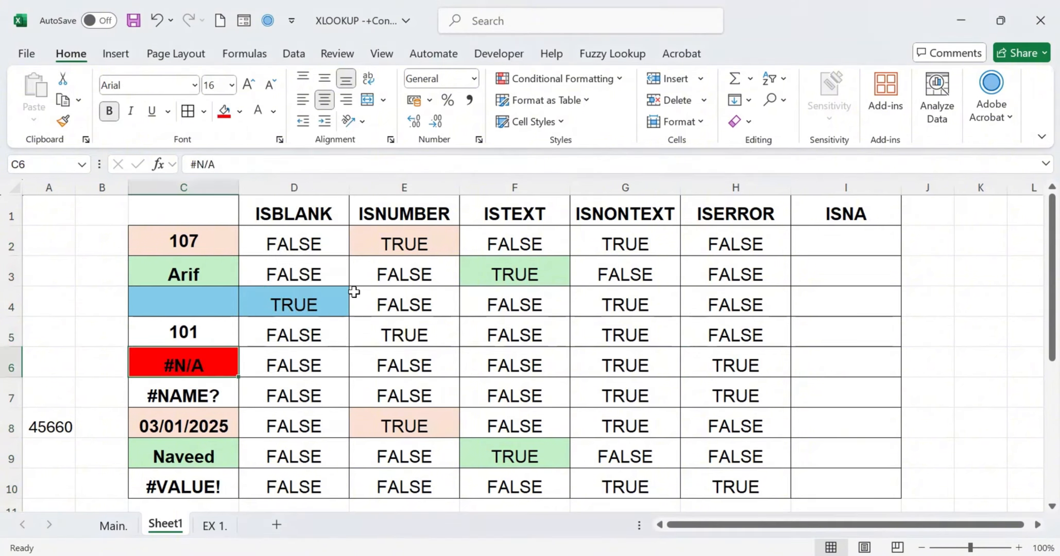
Step: Fill the #N/A value in C6 and its ISERROR result in H6 with medium orange
left_click(240, 112)
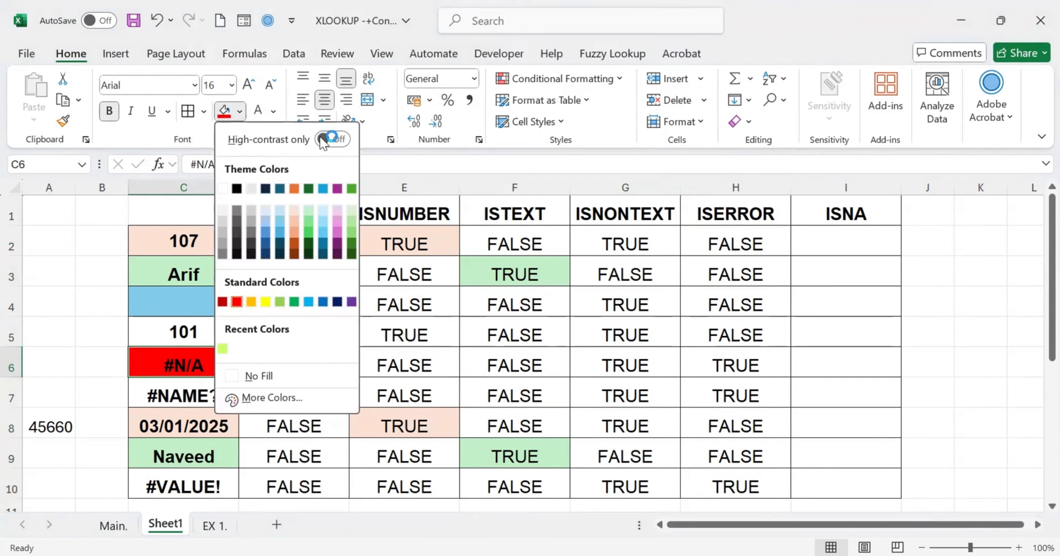
left_click(297, 233)
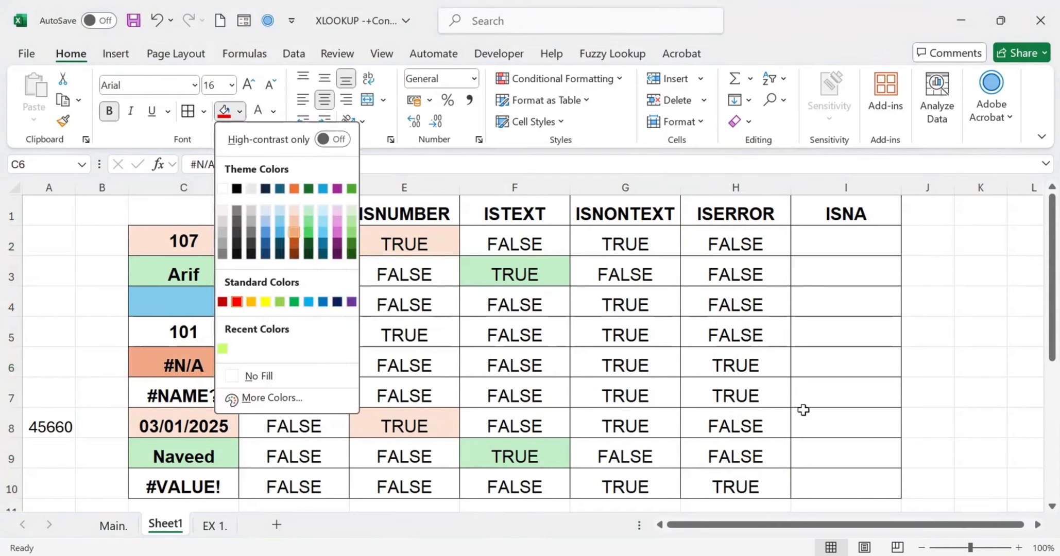
left_click(731, 370)
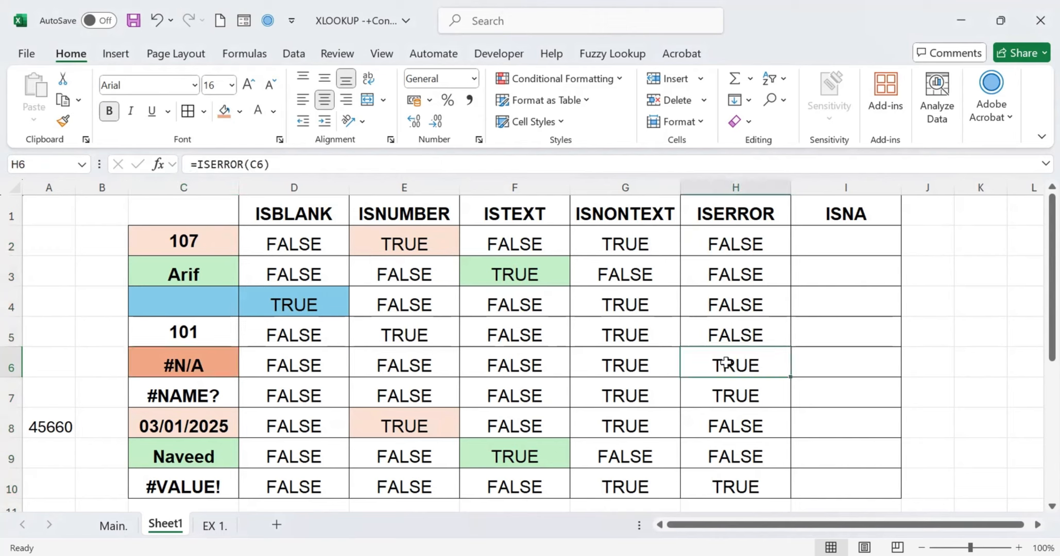
left_click(225, 118)
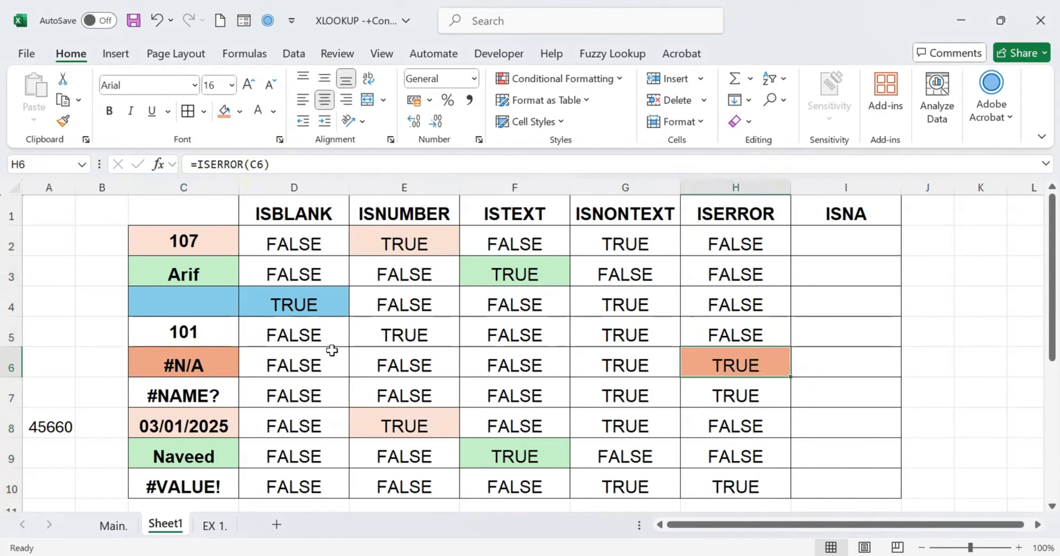
Step: Fill the #NAME? and #VALUE! cells C7 and C10 and their ISERROR results in H7 and H10 with the same orange
left_click(184, 397)
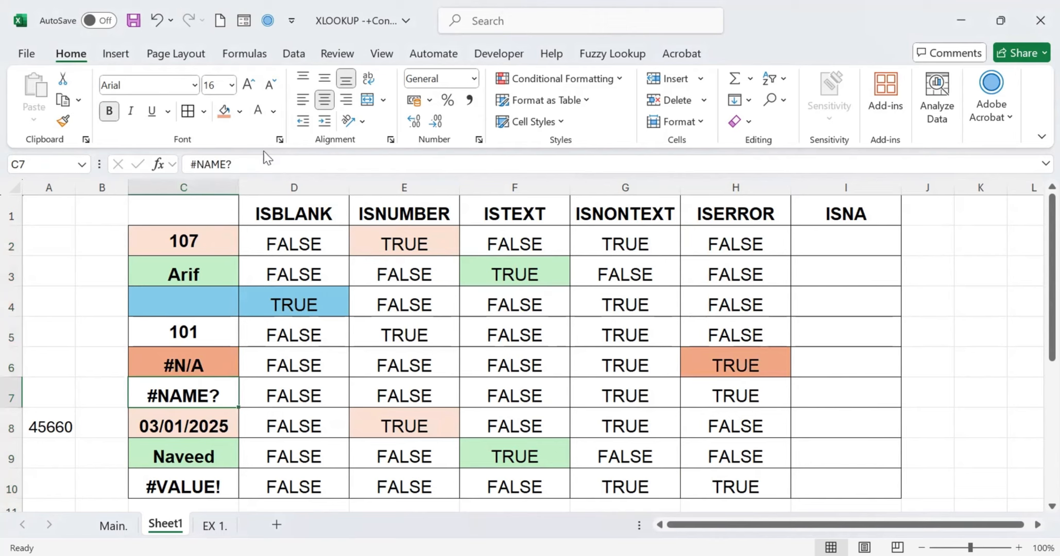
left_click(225, 113)
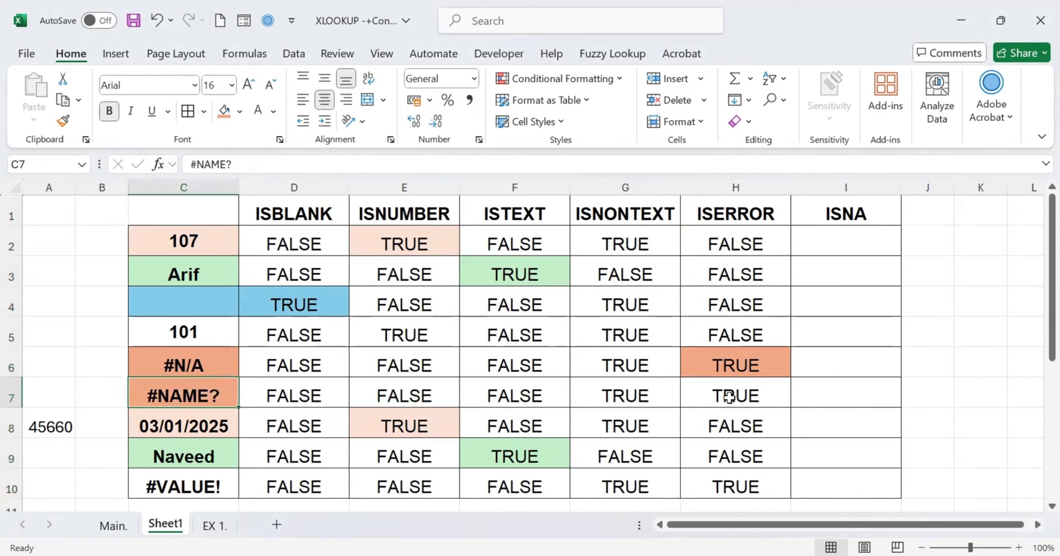
left_click(729, 397)
left_click(226, 115)
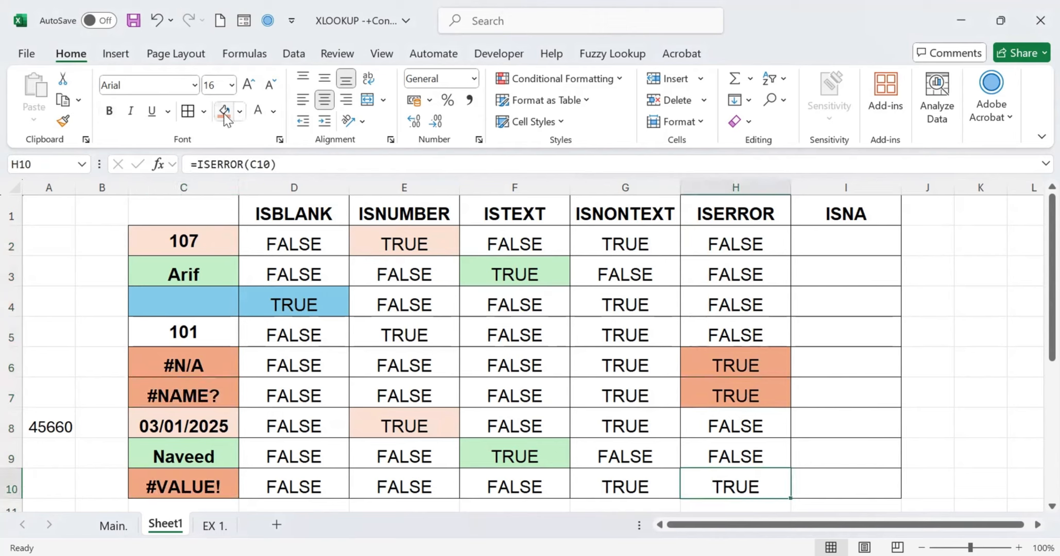
left_click(225, 116)
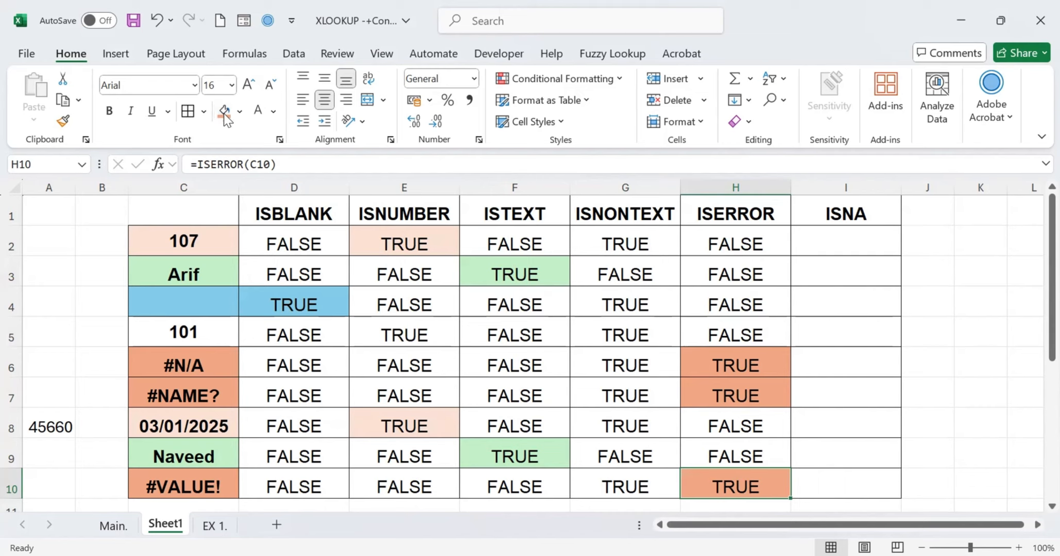
Step: Enter =ISNA(C2) in I2 and fill it down through I10, and shade the TRUE result in I6 orange
left_click(842, 246)
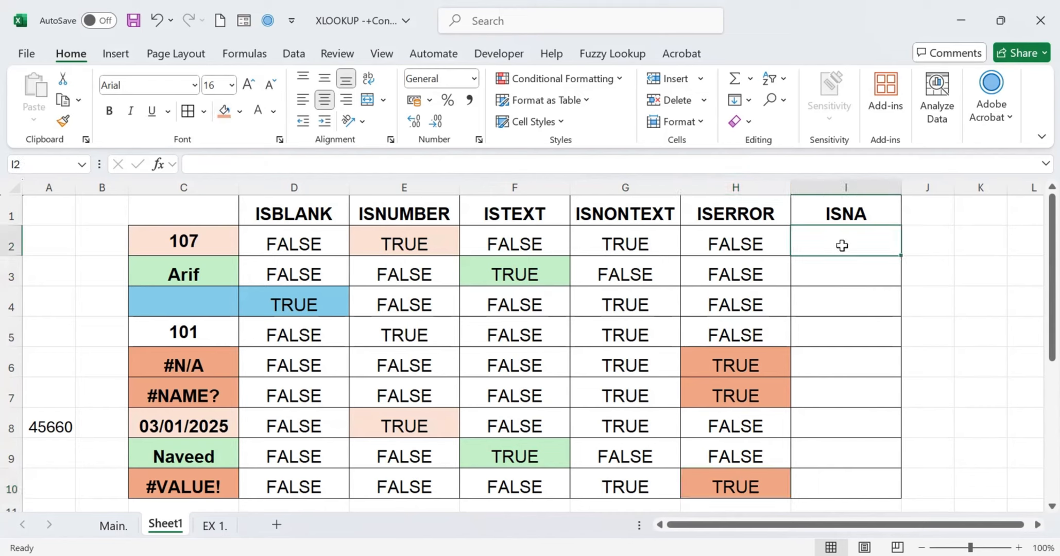
type("=ISNA(")
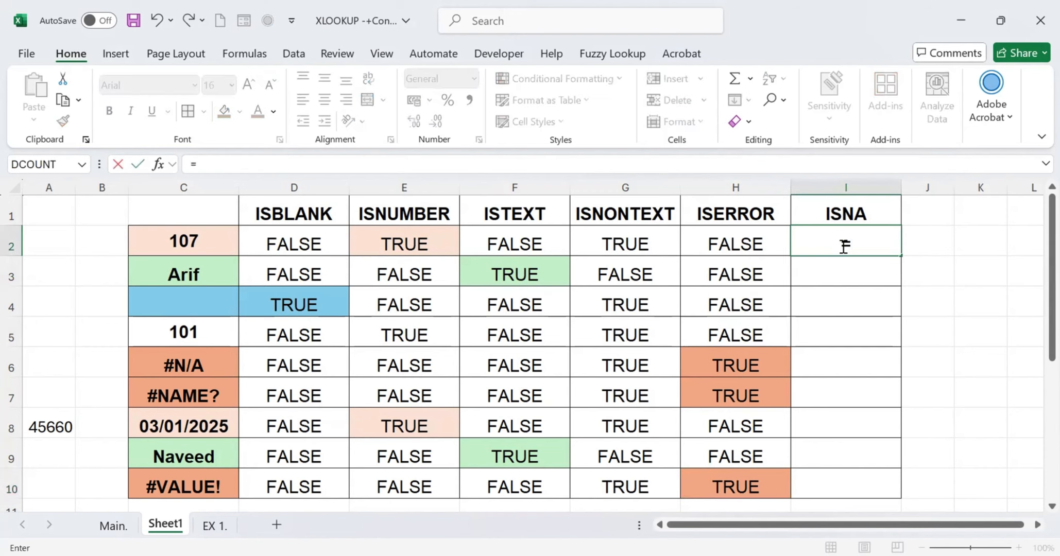
left_click(189, 247)
type(")")
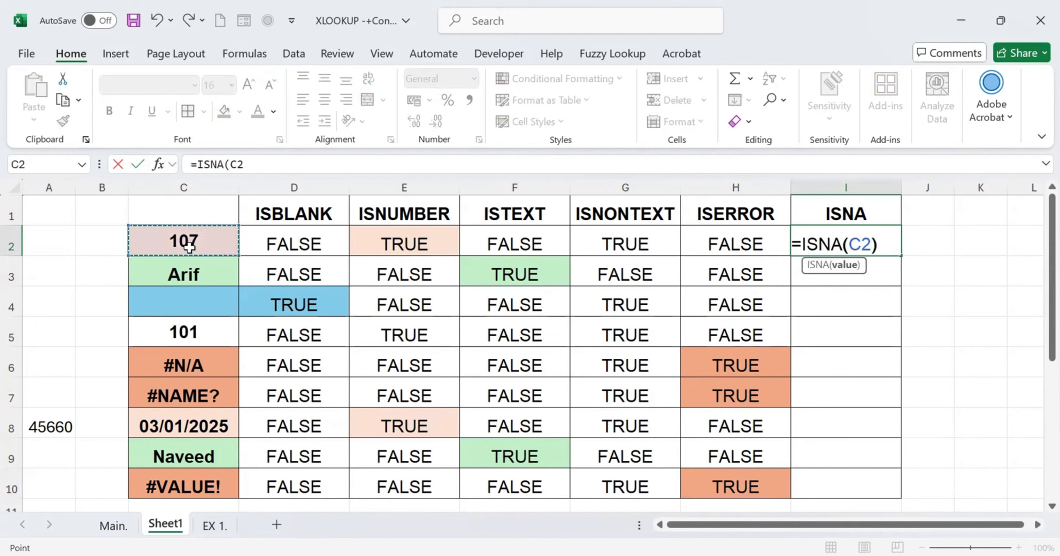
key("Return")
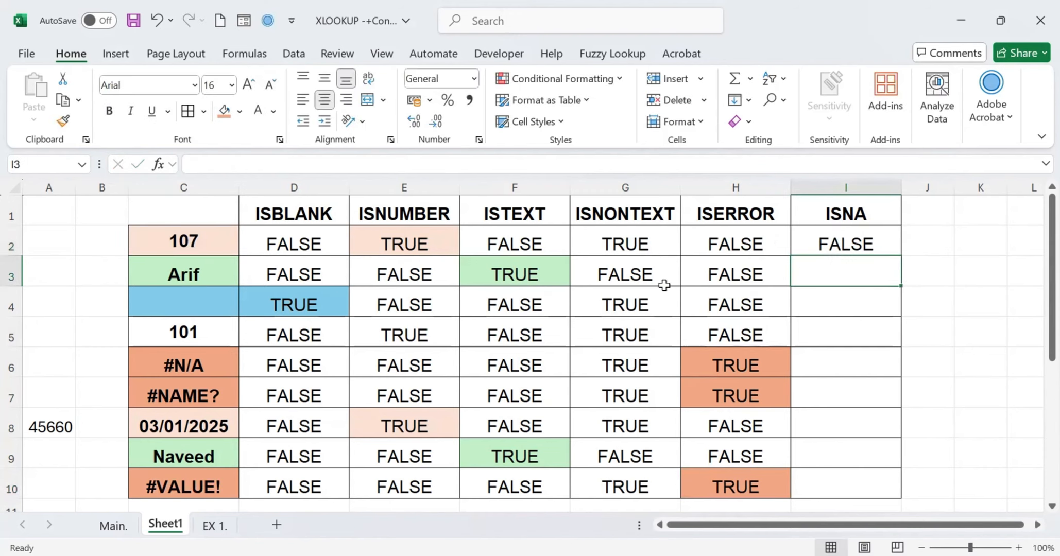
left_click(864, 233)
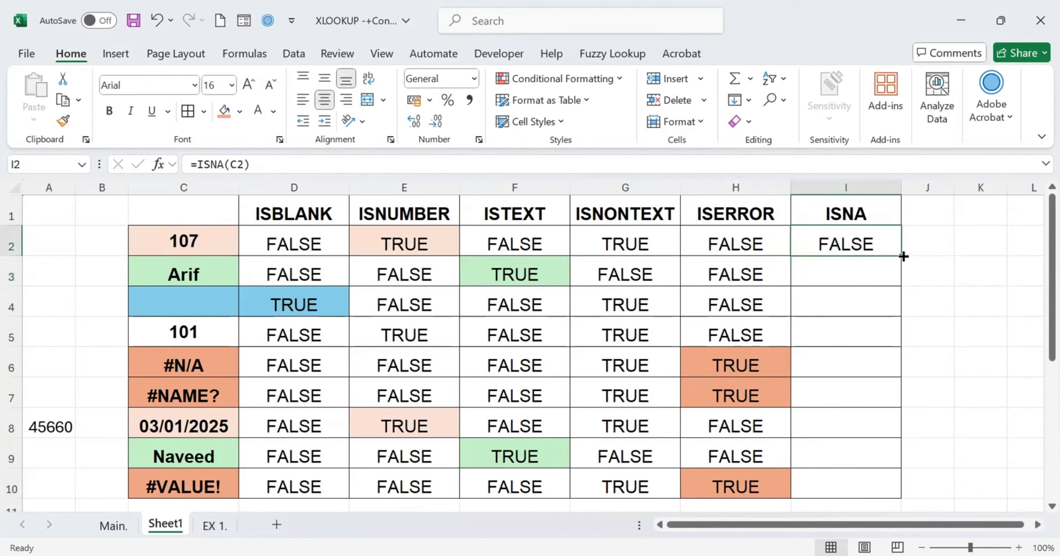
double_click(902, 256)
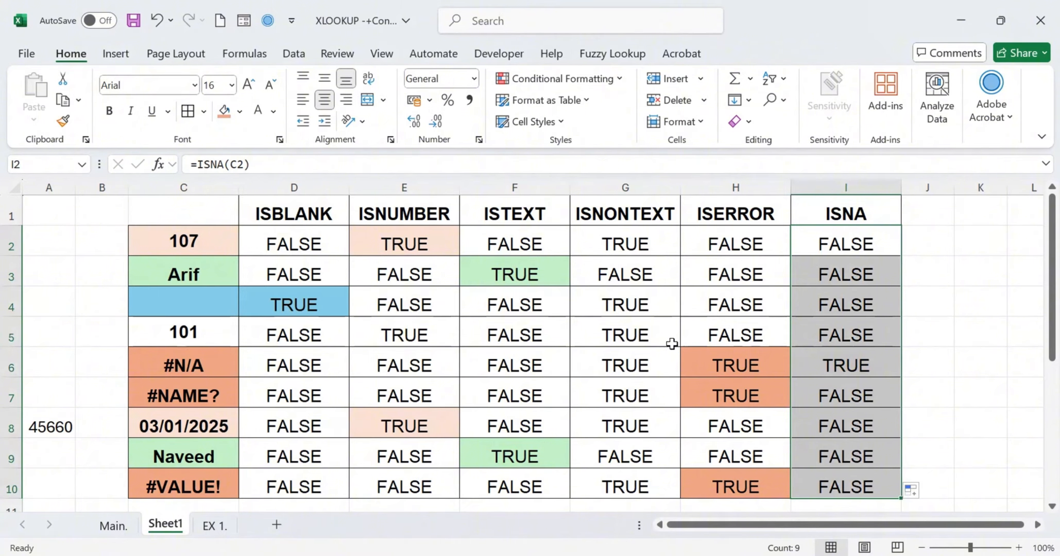
left_click(844, 362)
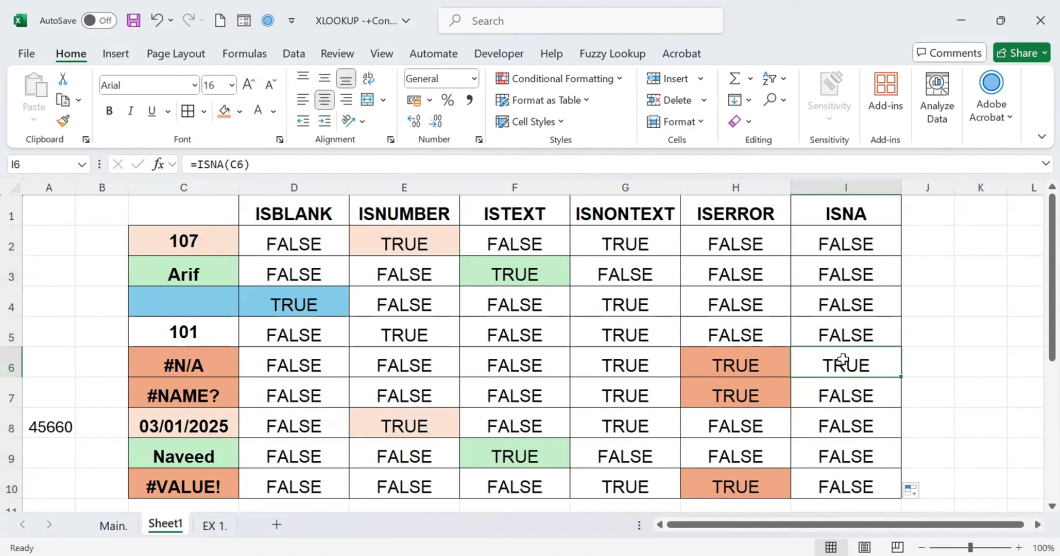
left_click(224, 111)
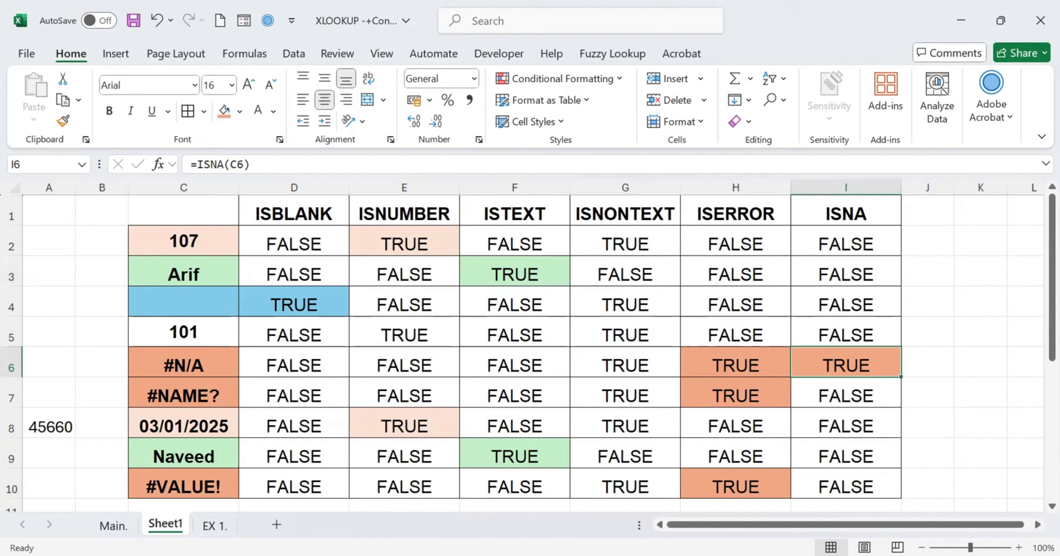
Step: On the EX 1. sheet, start a new formula-based conditional formatting rule for D3:E12
left_click(216, 526)
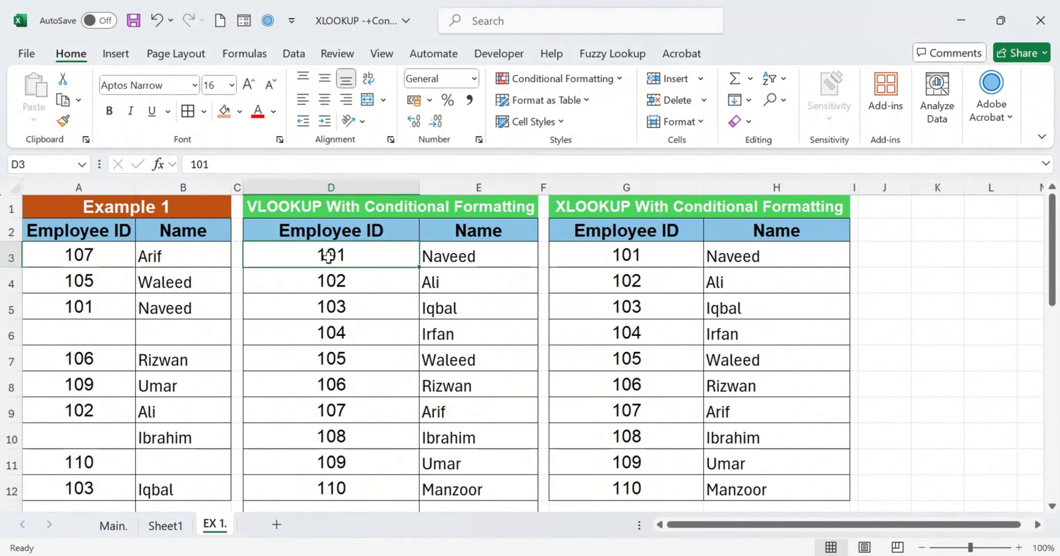
left_click_drag(331, 256, 474, 487)
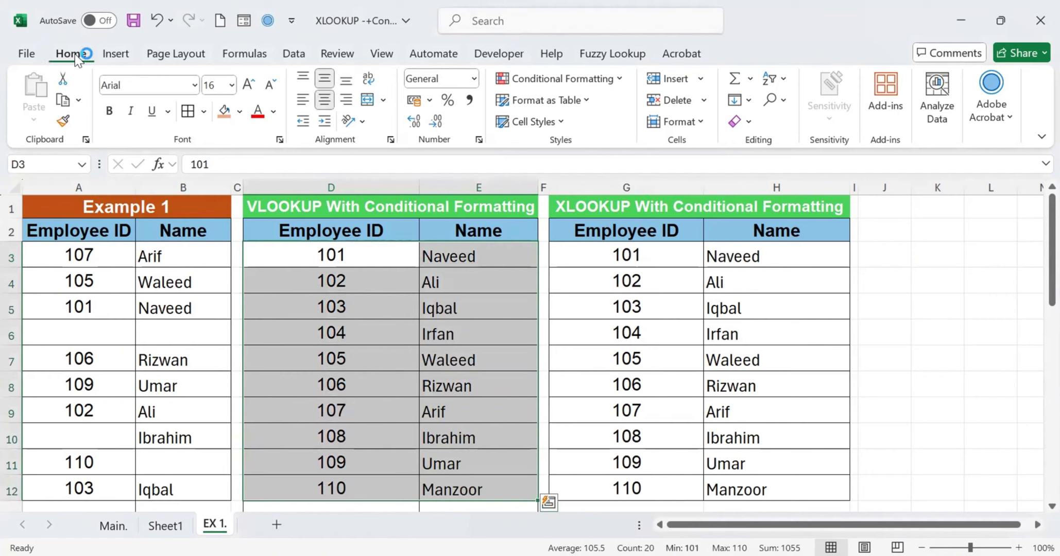
left_click(550, 84)
left_click(553, 279)
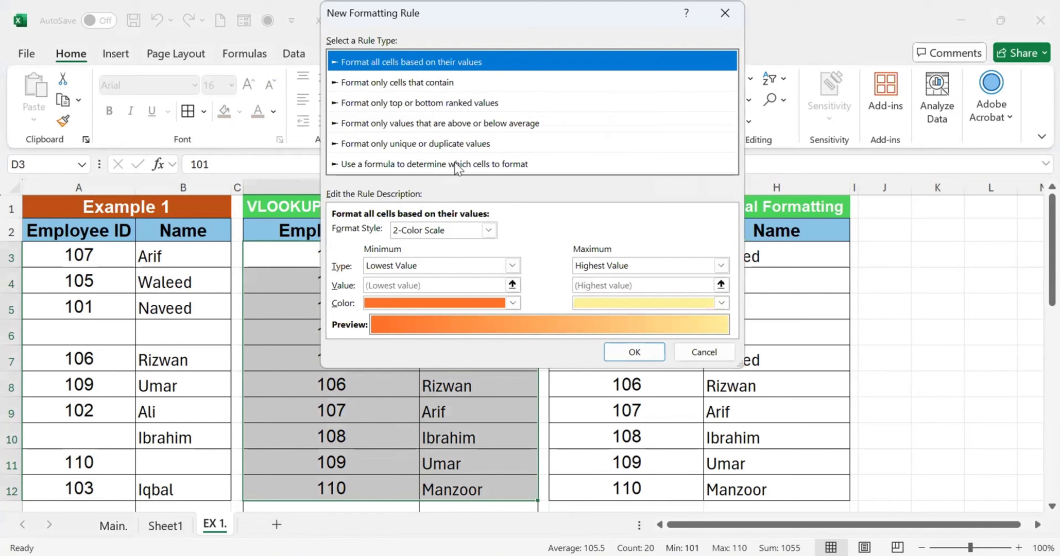
left_click(457, 165)
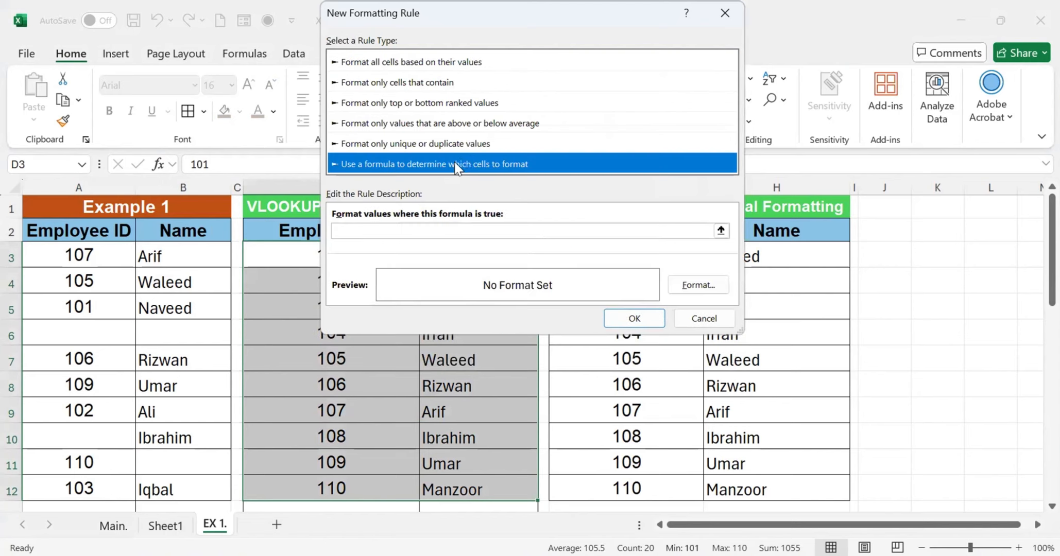
left_click(361, 231)
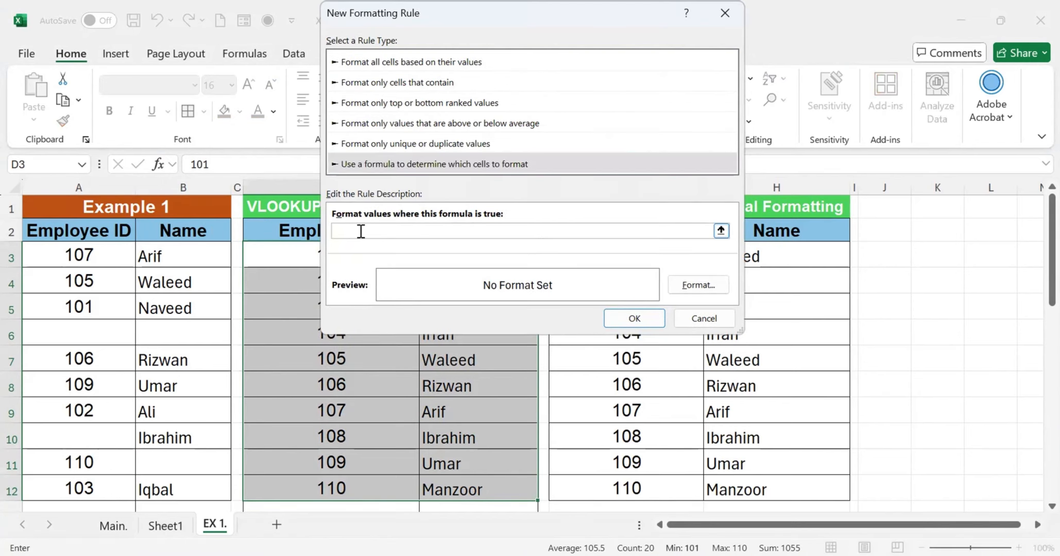
Step: Enter =VLOOKUP($D3,$A$3:$B$12,2,0) as the formula of the new formatting rule
type("=VLOOKUP(")
left_click(296, 260)
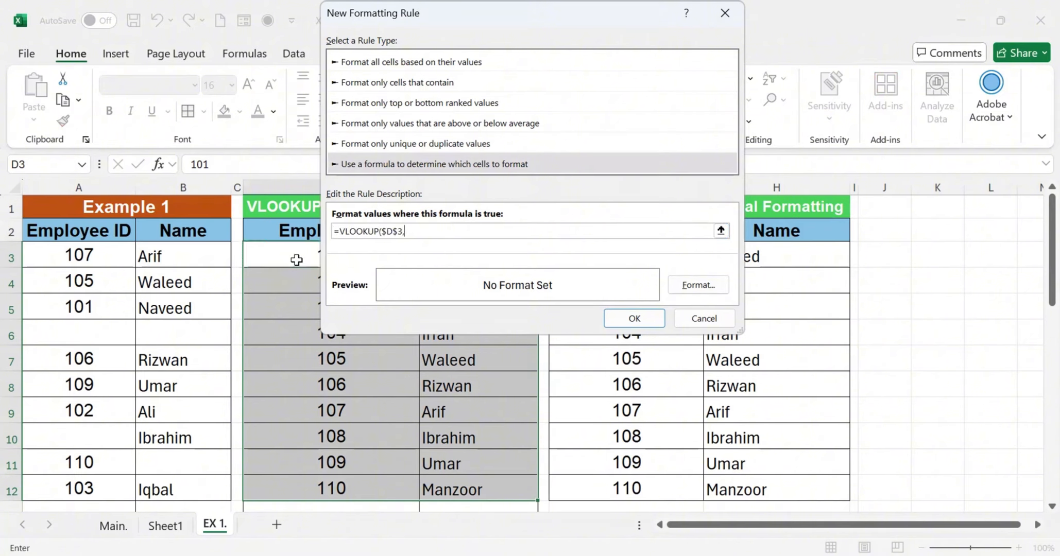
key("F4")
key("F4")
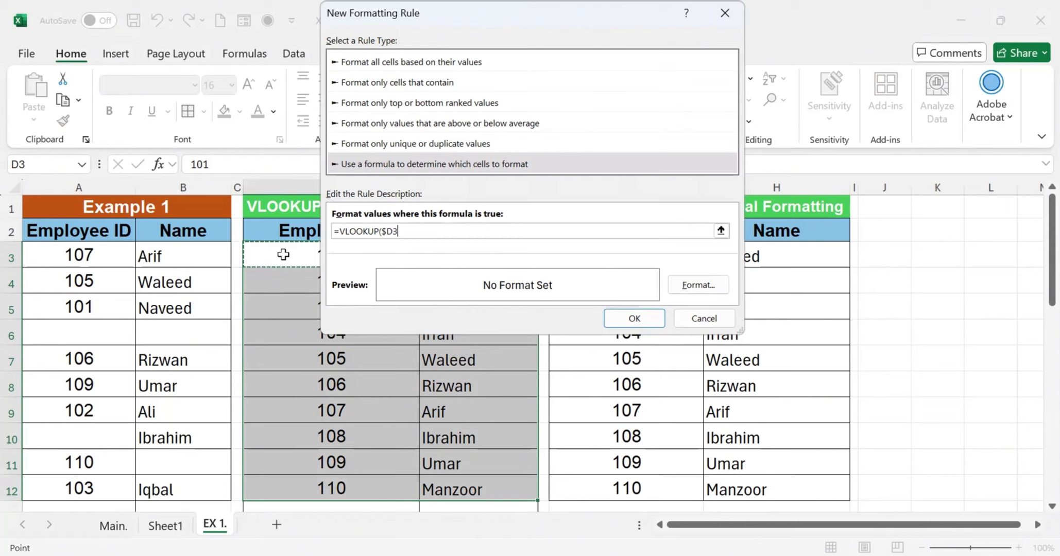
type(",")
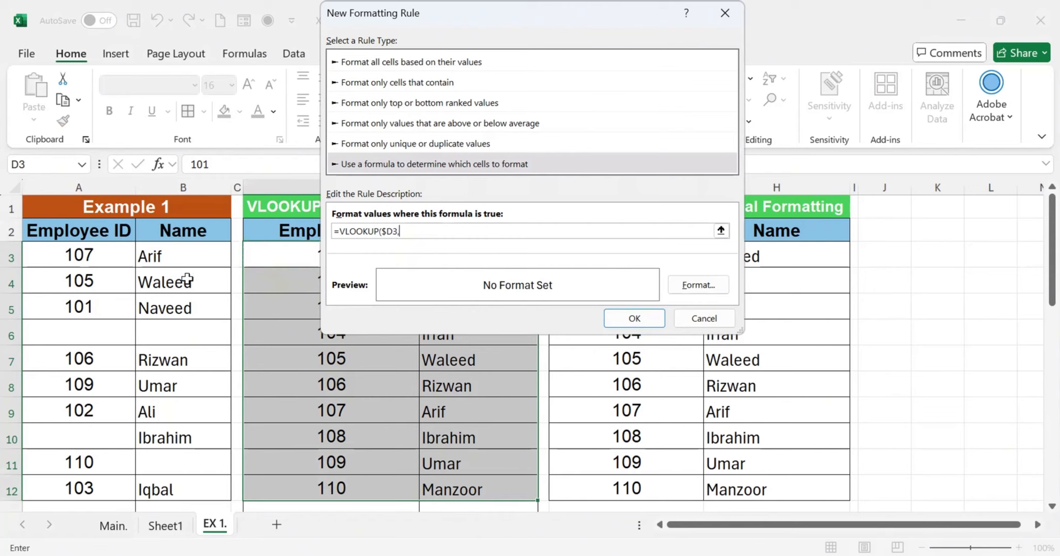
left_click(81, 257)
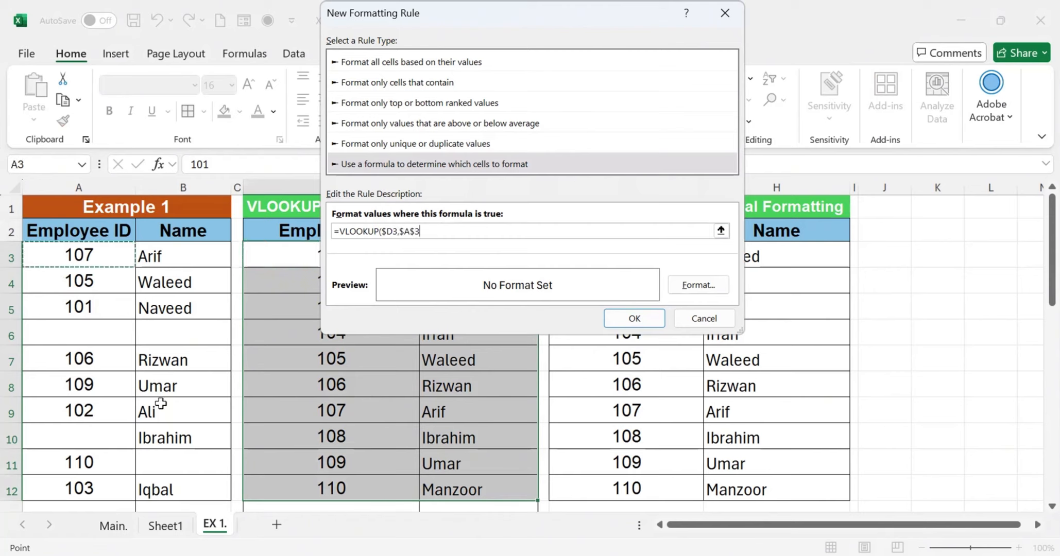
left_click(157, 489, "shift")
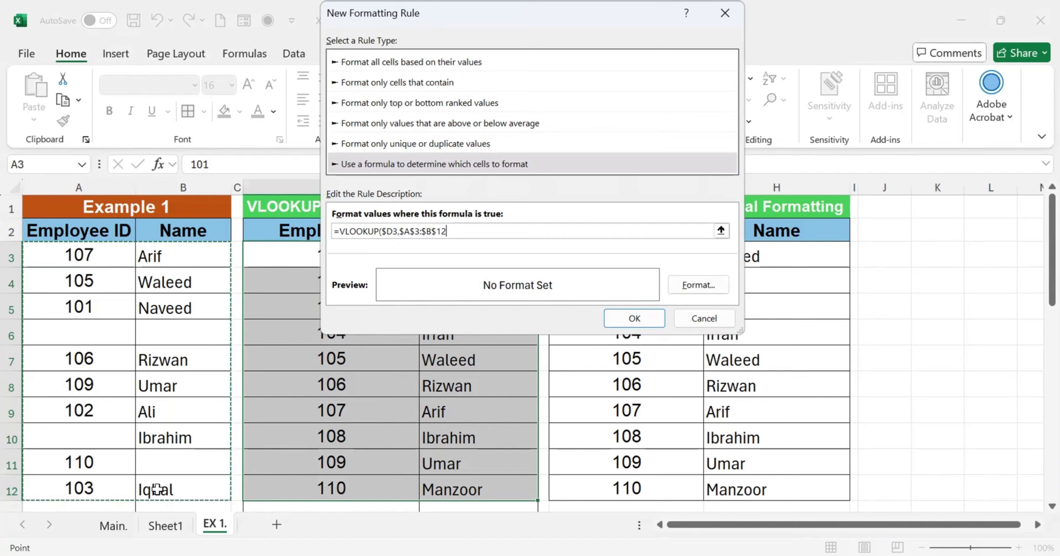
type(",")
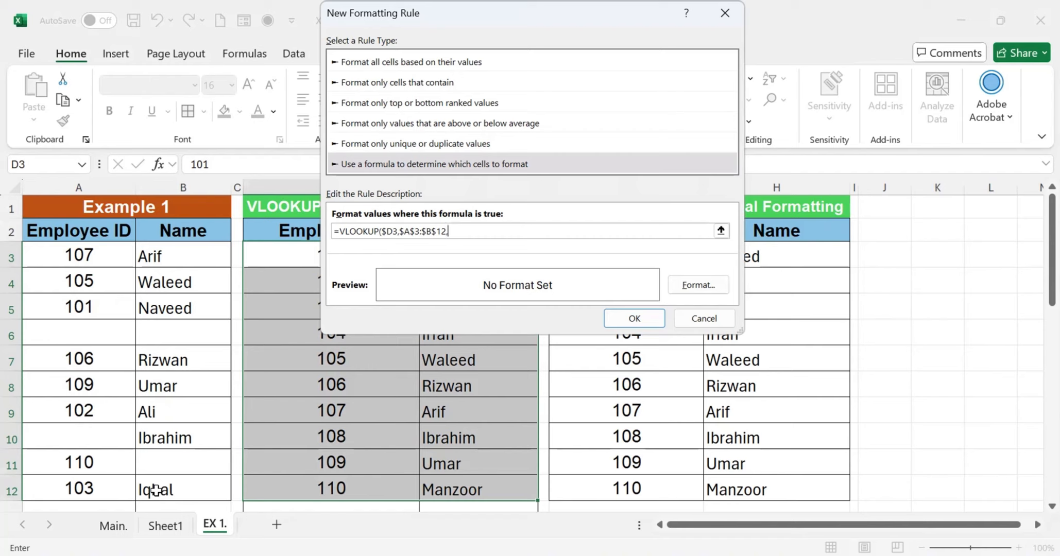
type("2,0)")
Step: Wrap the rule's VLOOKUP in ISBLANK so the formula reads =ISBLANK(VLOOKUP($D3,$A$3:$B$12,2,0))
type(")")
left_click(338, 231)
type("ISBLANK")
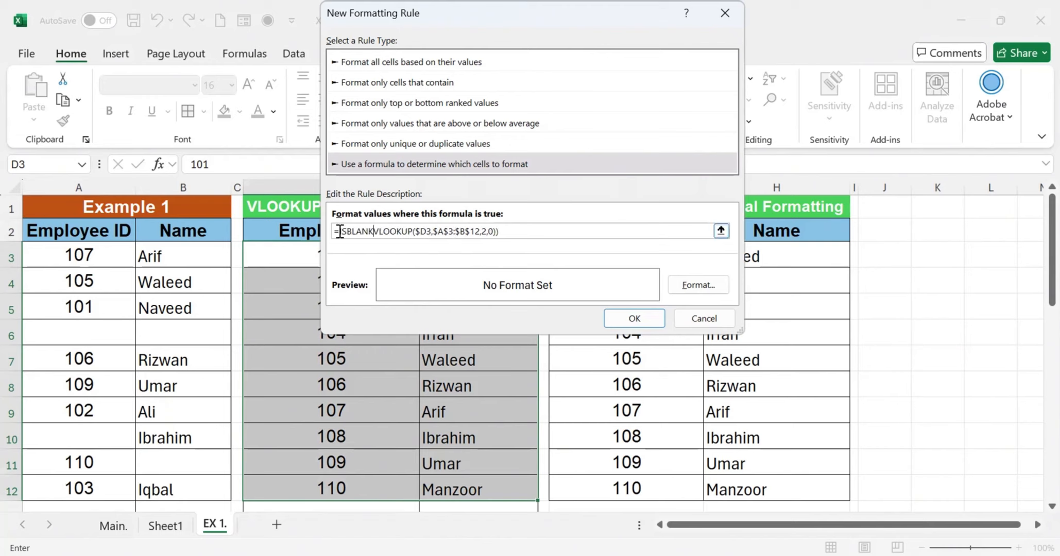
type("(")
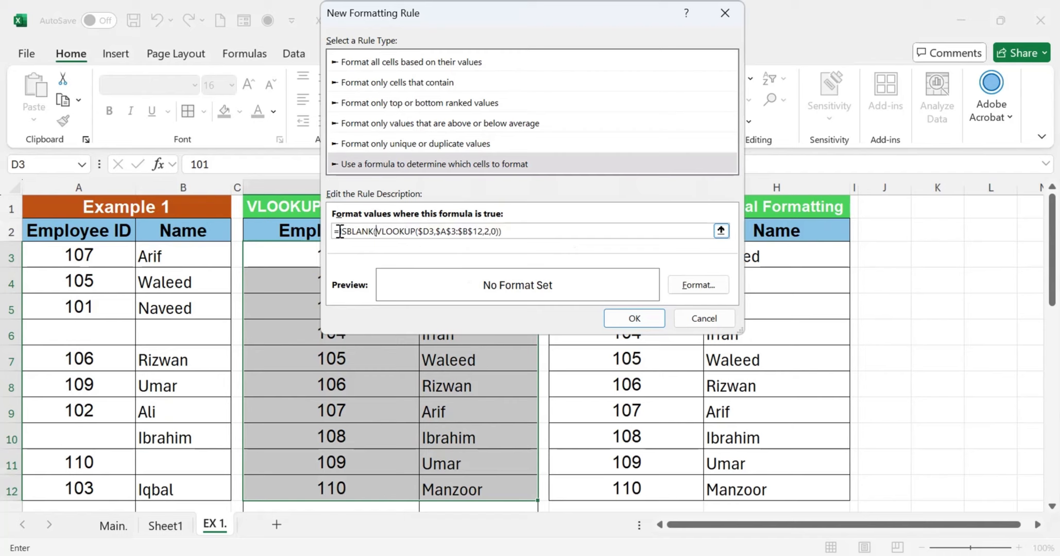
Step: Give the rule a light blue standard fill and apply it to D3:E12
left_click(707, 290)
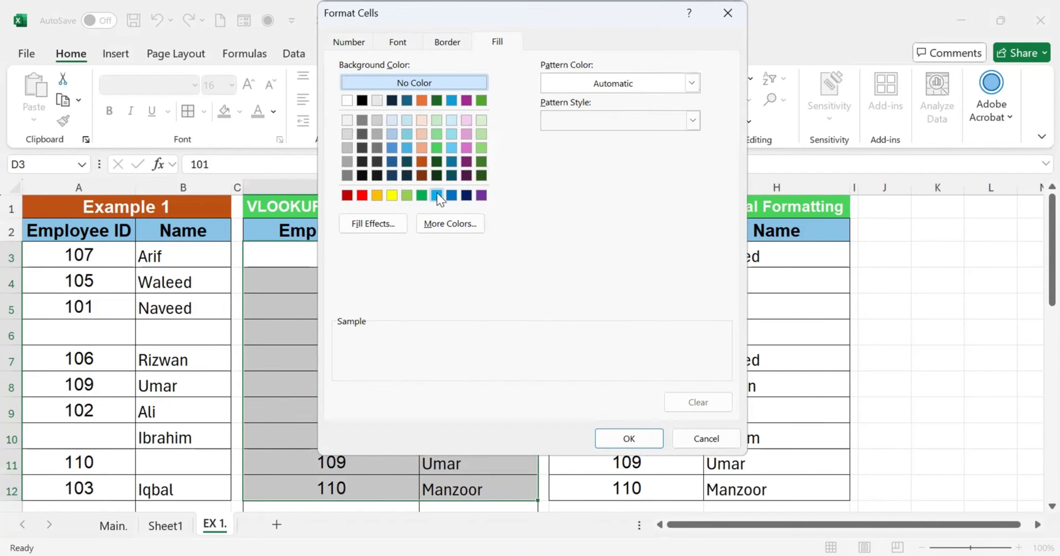
left_click(436, 195)
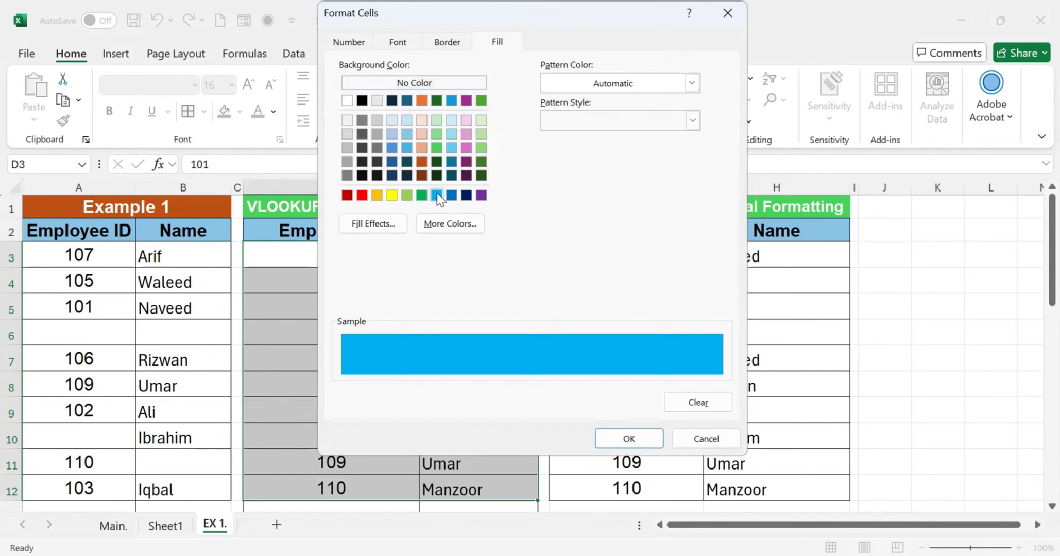
left_click(634, 438)
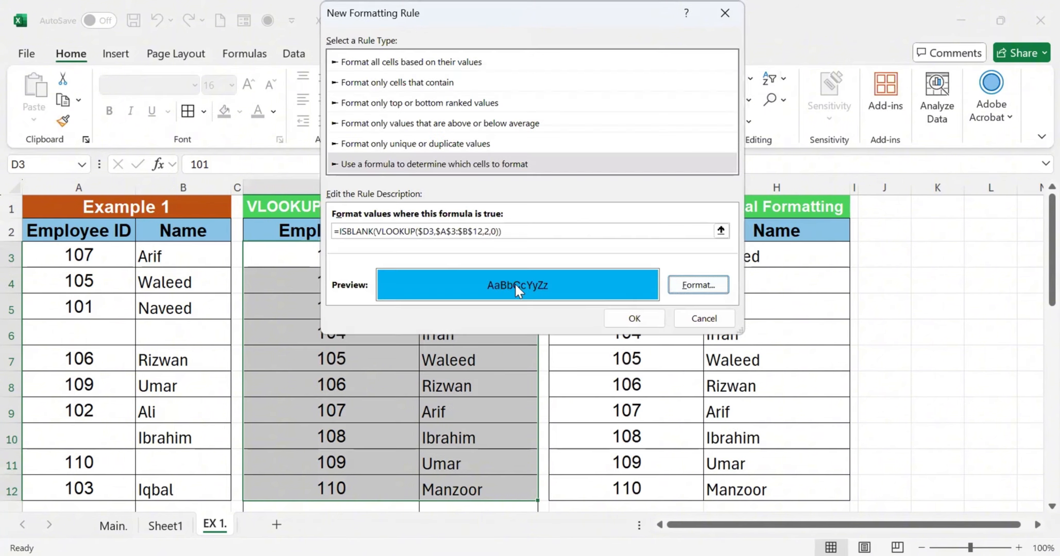
left_click(632, 316)
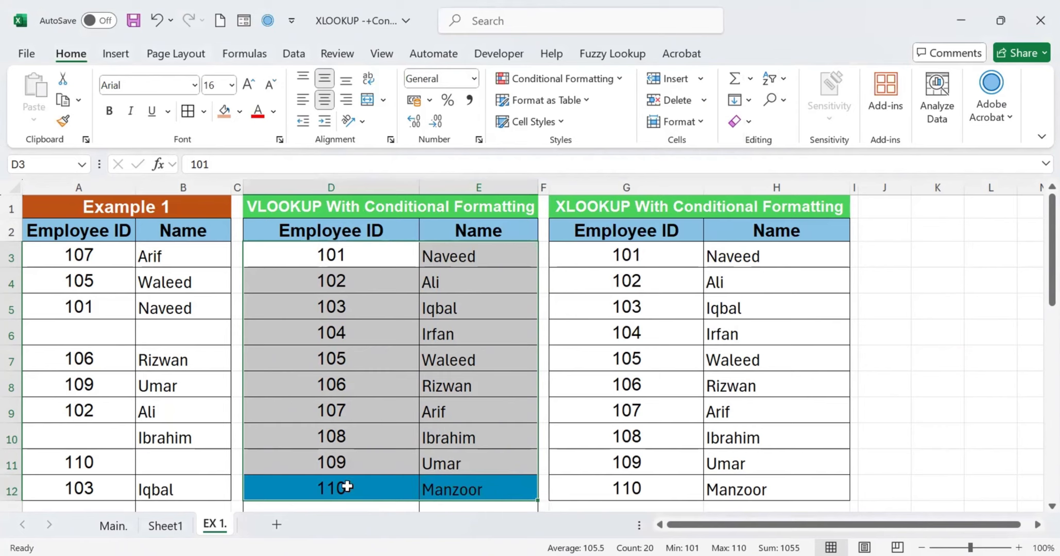
Step: Edit the conditional formatting rule on D3:E12, replacing ISBLANK so the formula reads =ISNA(VLOOKUP($D3,$A$3:$B$12,2,0))
left_click(170, 463)
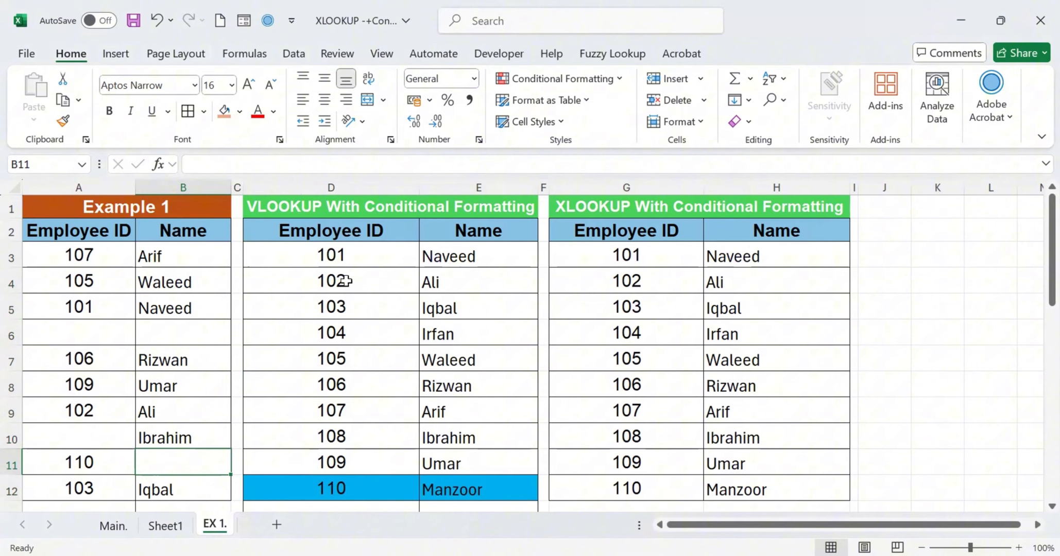
left_click_drag(328, 257, 507, 497)
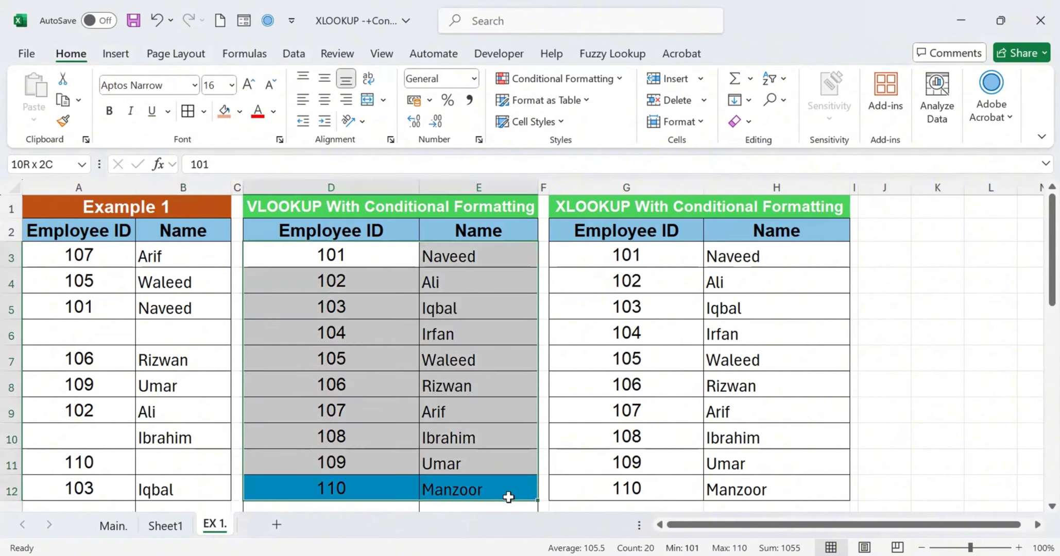
left_click(558, 80)
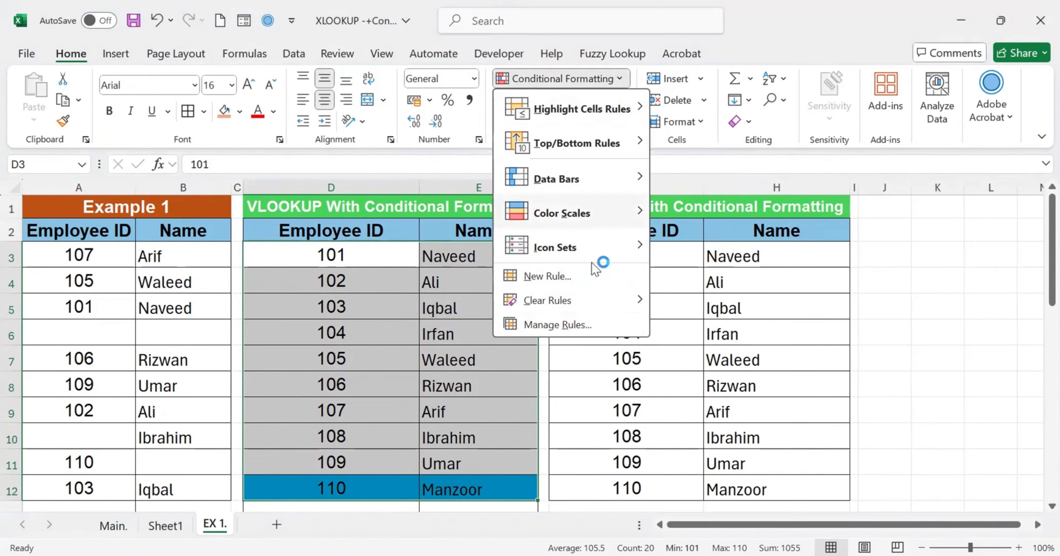
left_click(567, 324)
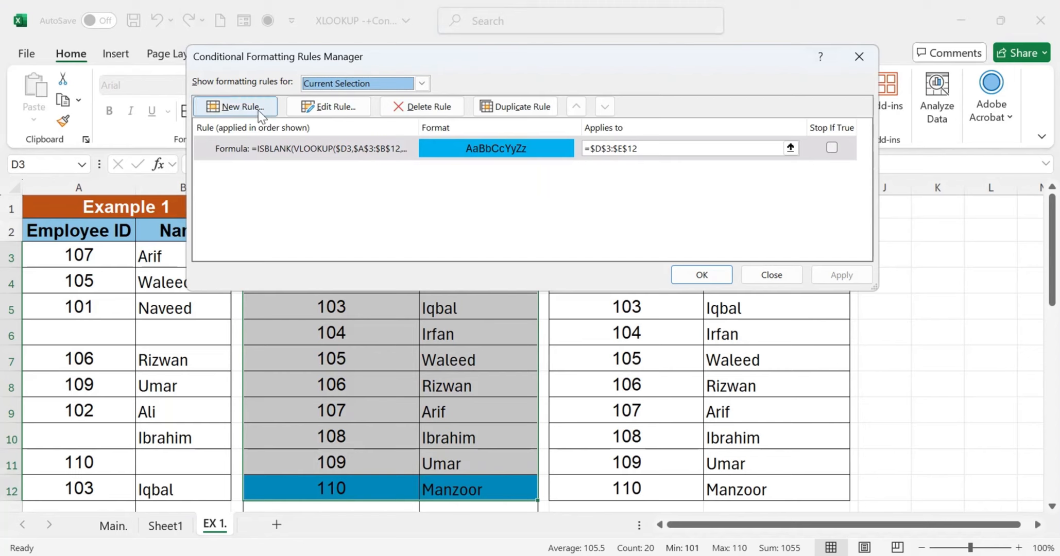
double_click(364, 149)
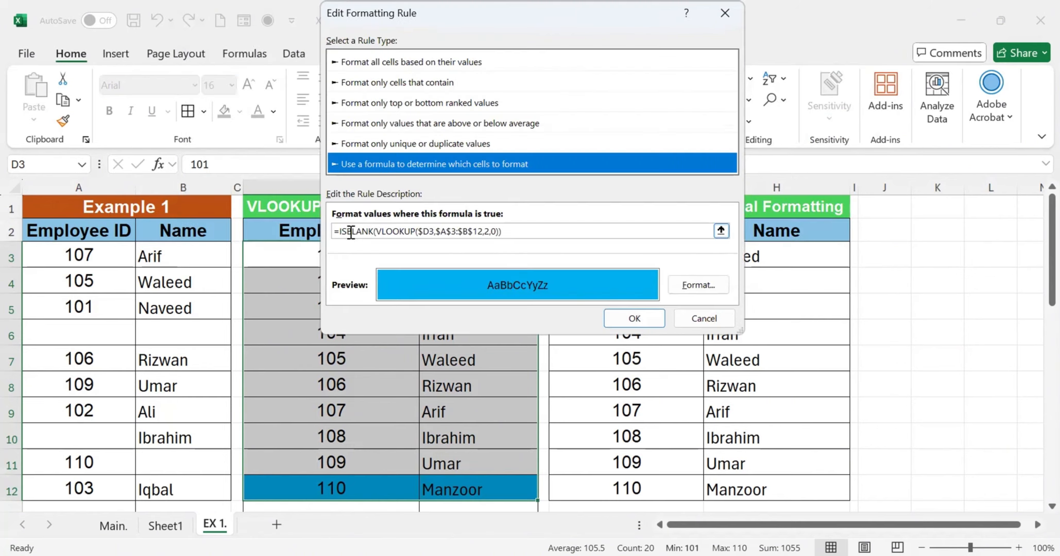
left_click(374, 232)
key("BackSpace")
key("BackSpace")
key("BackSpace")
key("BackSpace")
key("BackSpace")
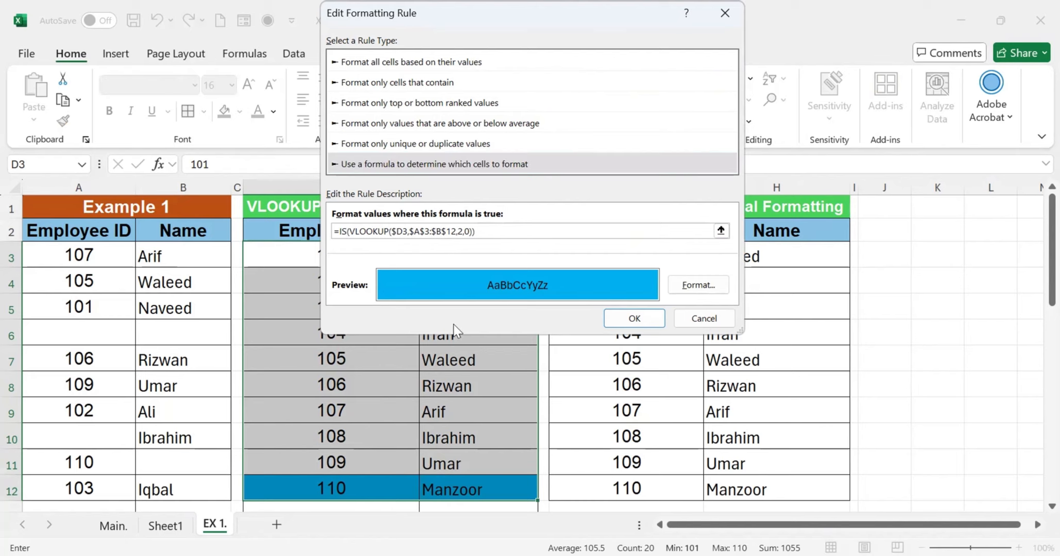
type("NA")
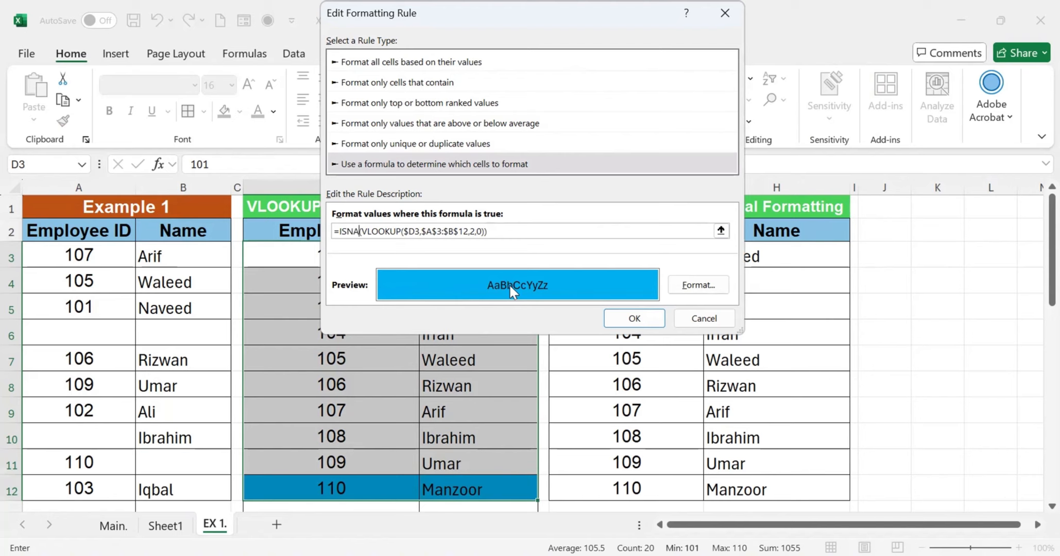
Step: Give the ISNA rule a standard green fill and apply it to D3:E12
left_click(698, 289)
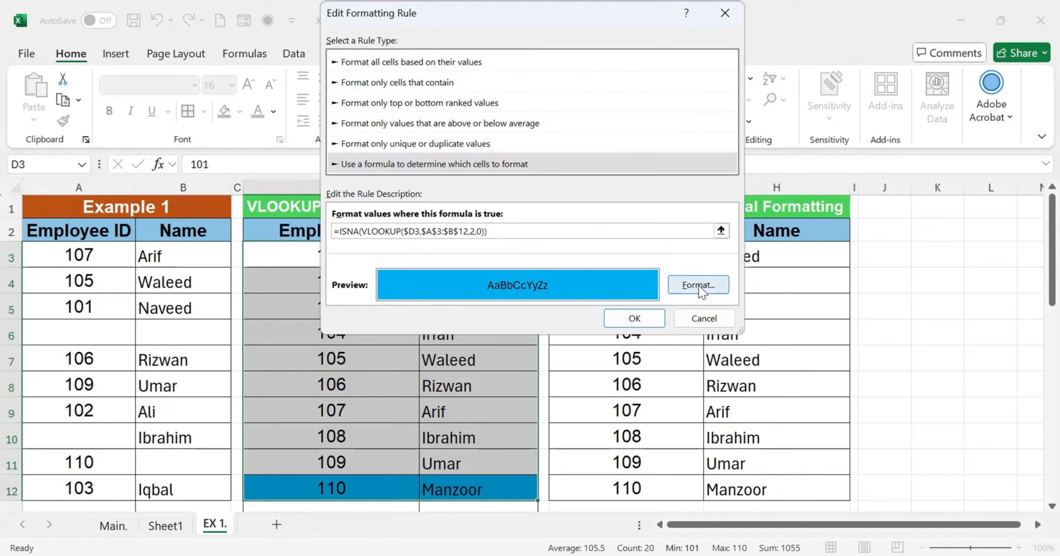
left_click(421, 195)
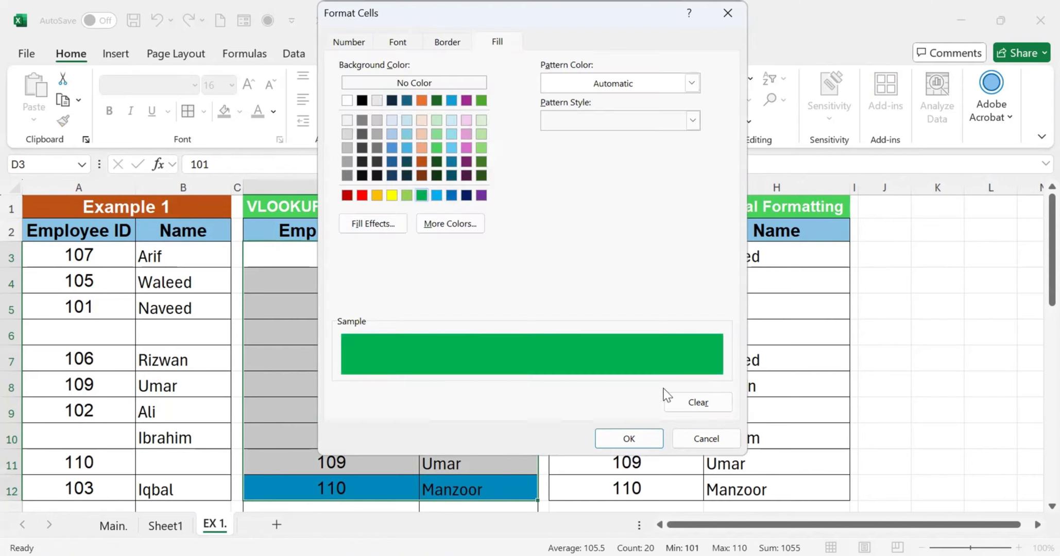
left_click(630, 439)
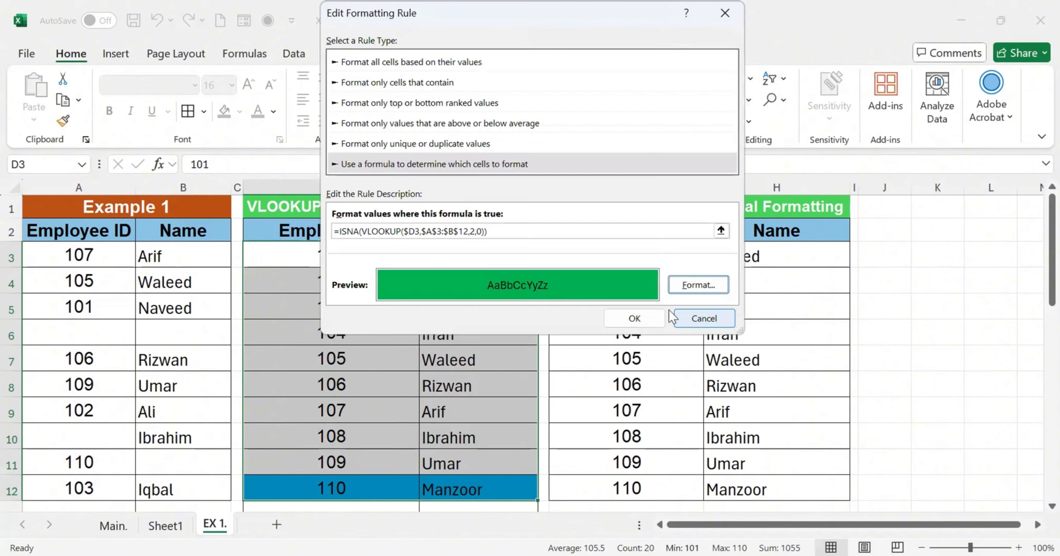
left_click(637, 319)
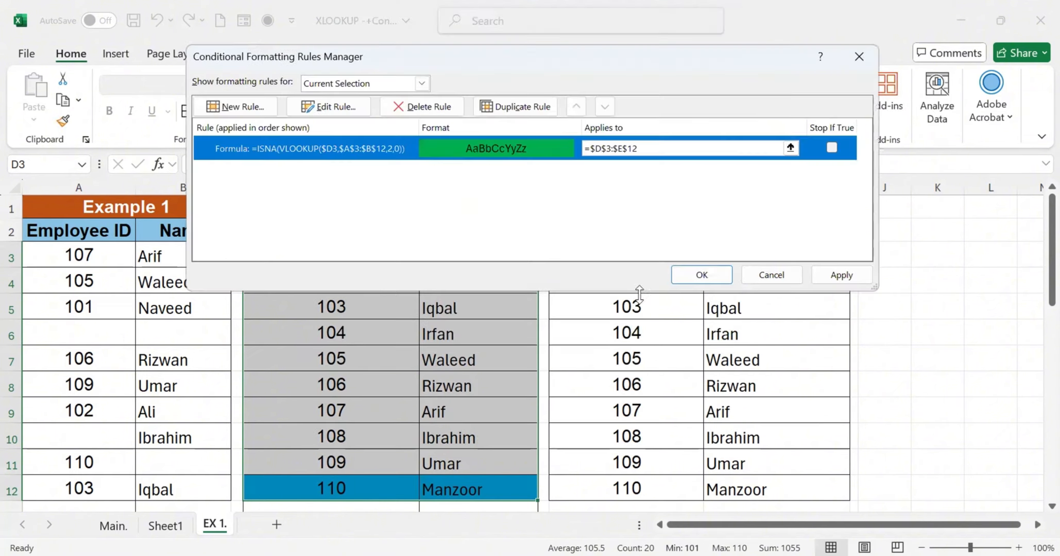
left_click(698, 279)
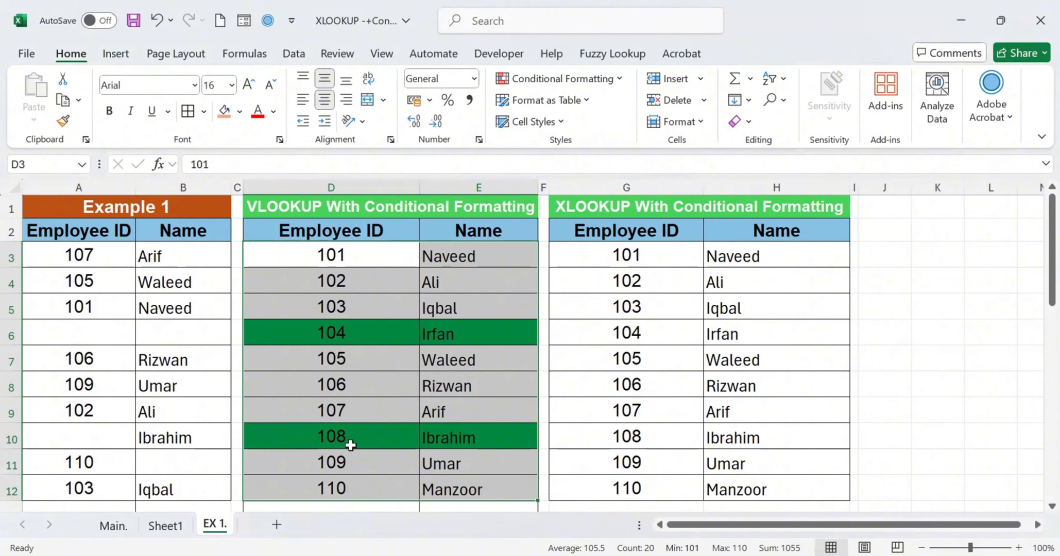
Step: Edit the D3:E12 rule's function and column index so its formula reads =ISODD(VLOOKUP($D3,$A$3:$B$12,1,0))
left_click(552, 80)
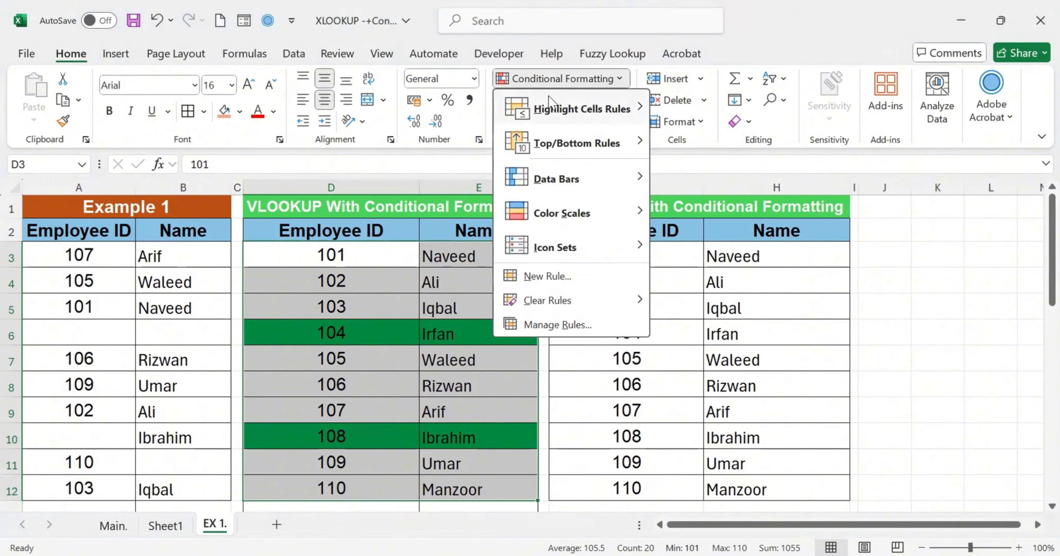
left_click(561, 324)
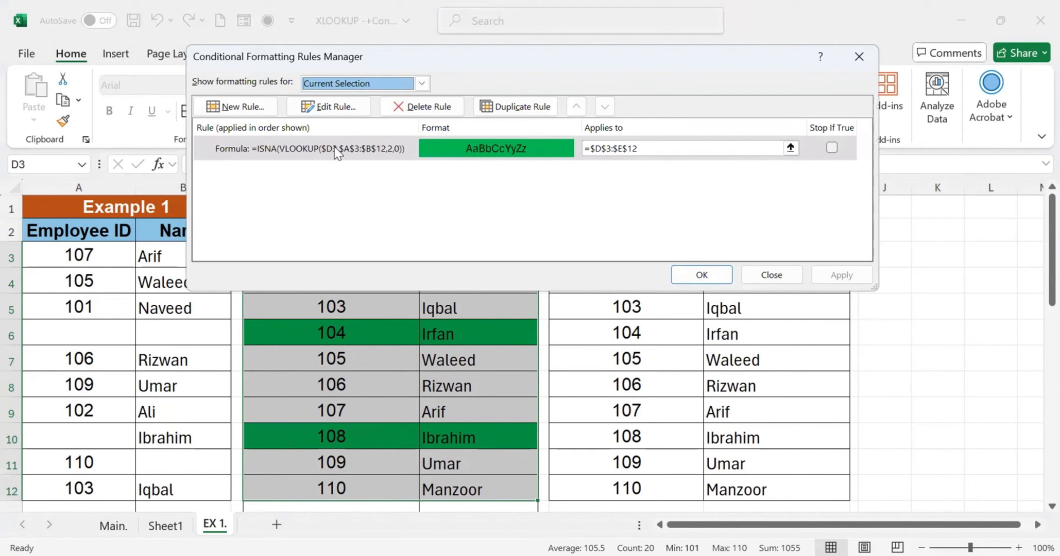
key("alt+e")
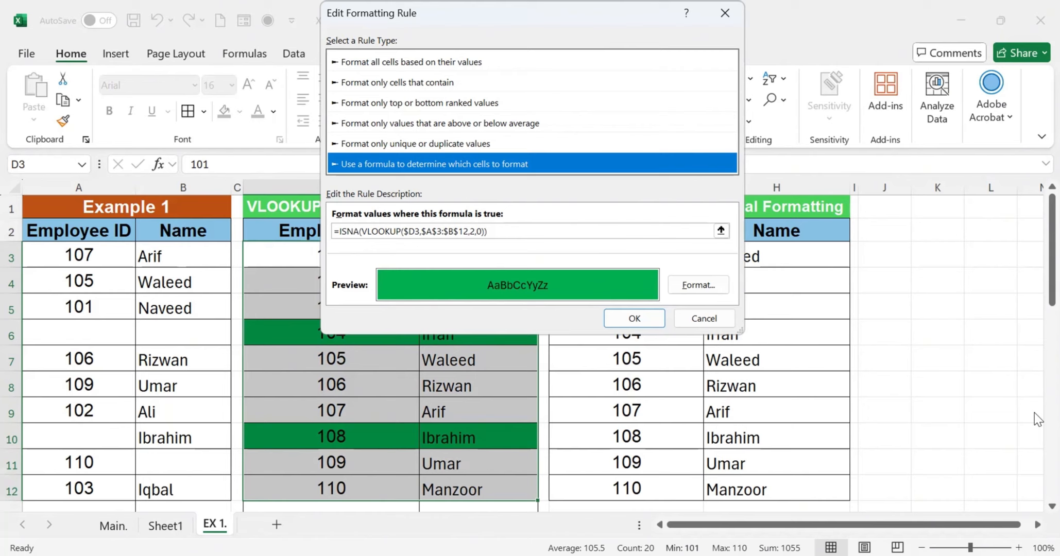
left_click(359, 232)
key("BackSpace")
key("BackSpace")
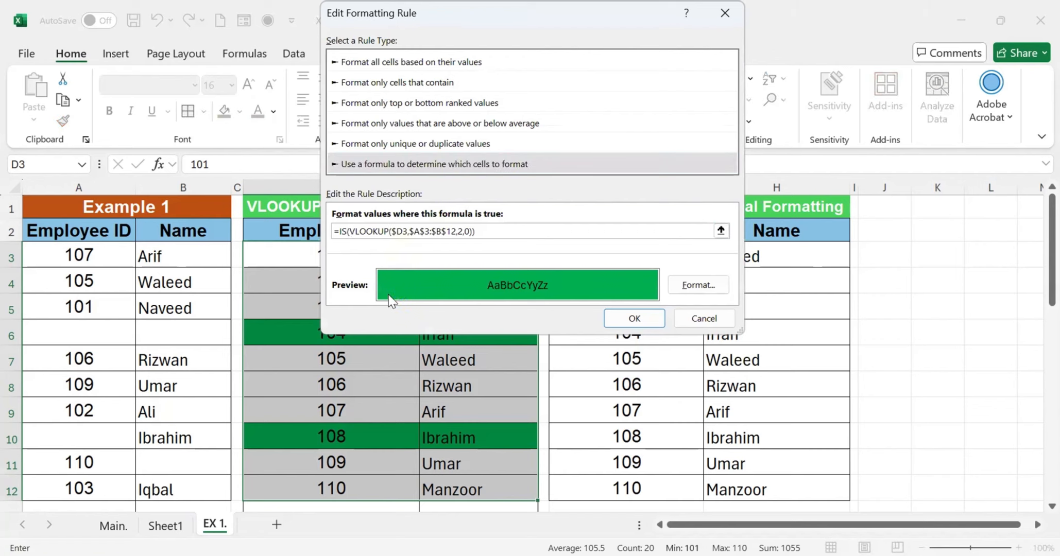
type("ODD")
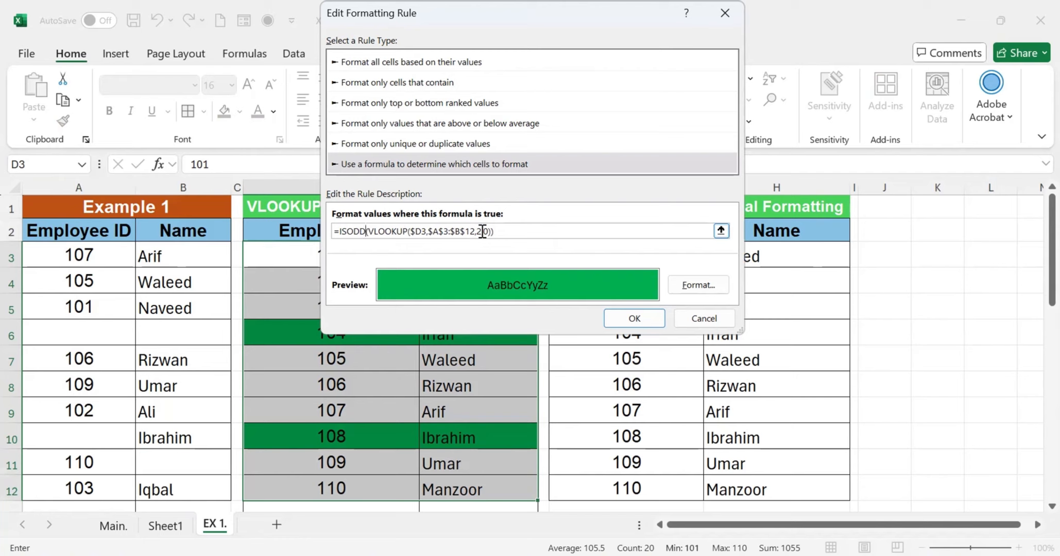
left_click(482, 231)
key("BackSpace")
type("1")
Step: Give the ISODD rule a light orange fill and apply it to D3:E12
left_click(699, 288)
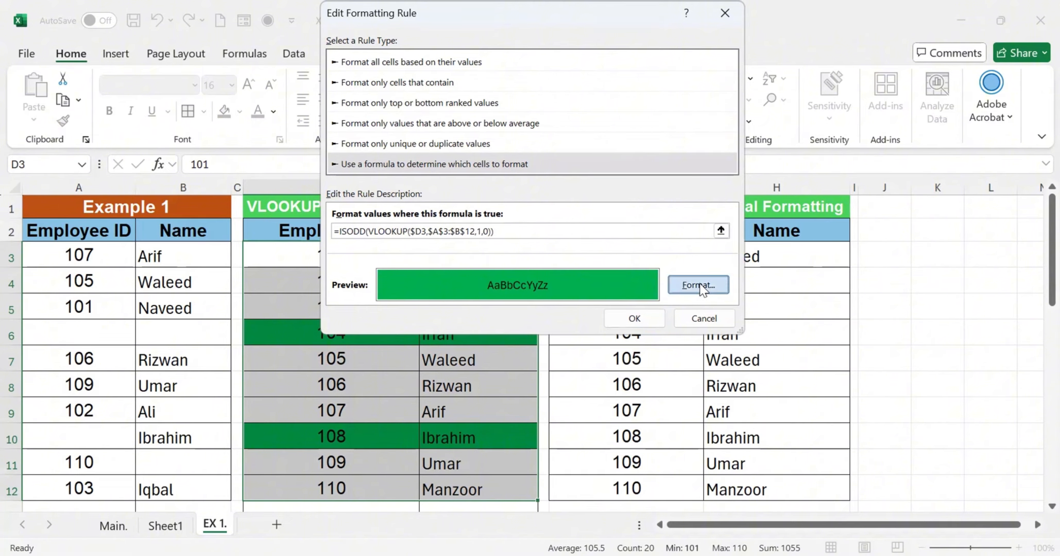
left_click(421, 148)
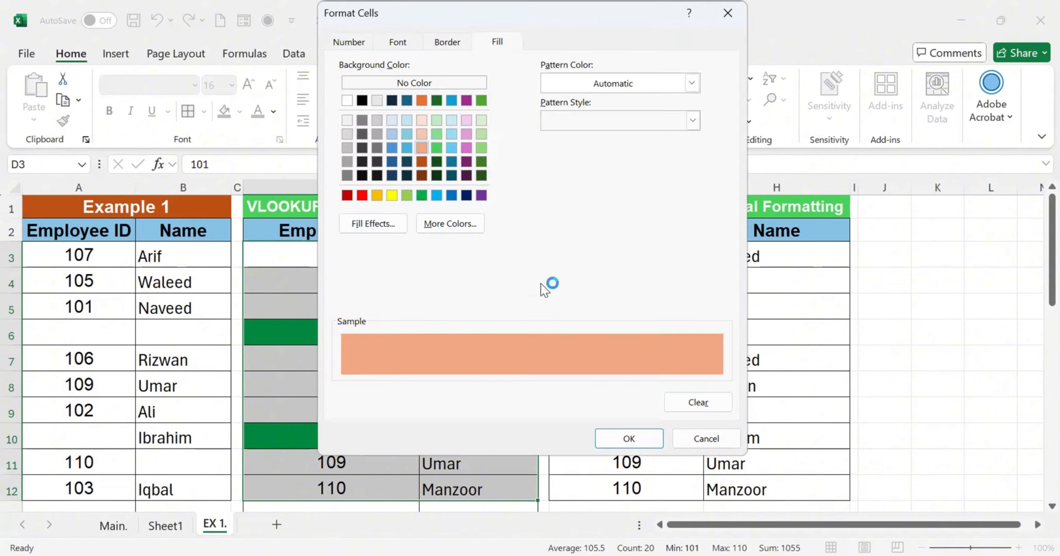
left_click(629, 436)
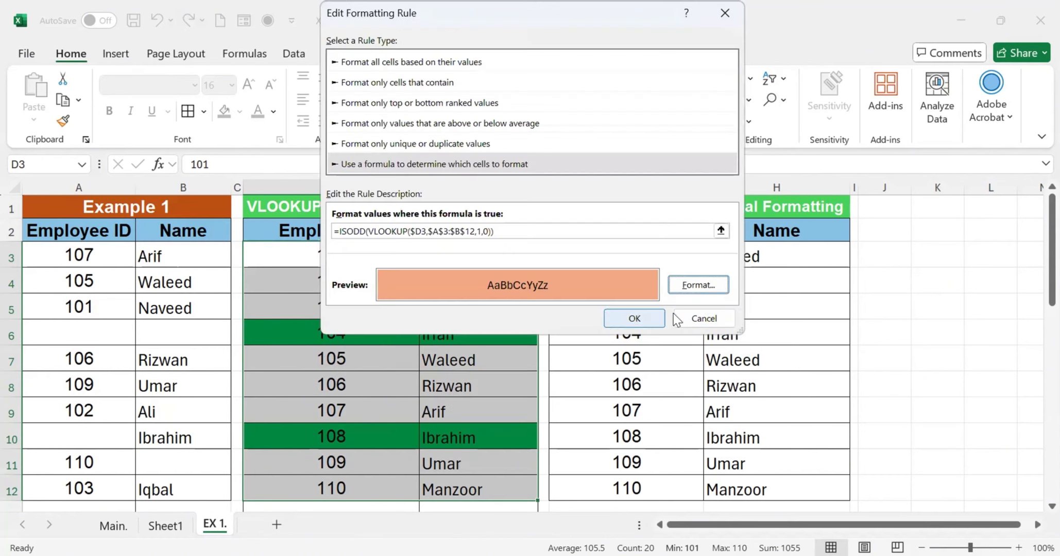
left_click(636, 315)
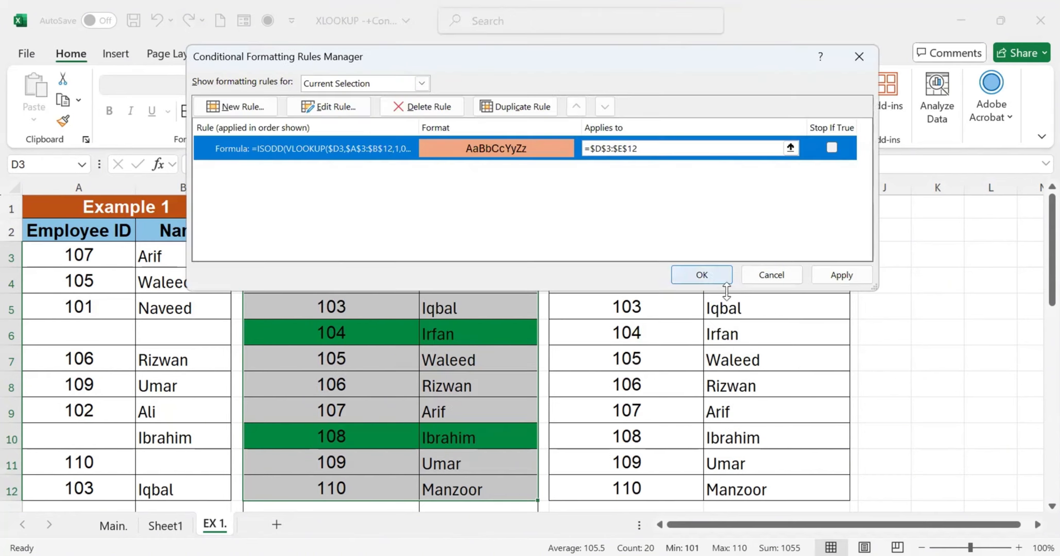
left_click(719, 276)
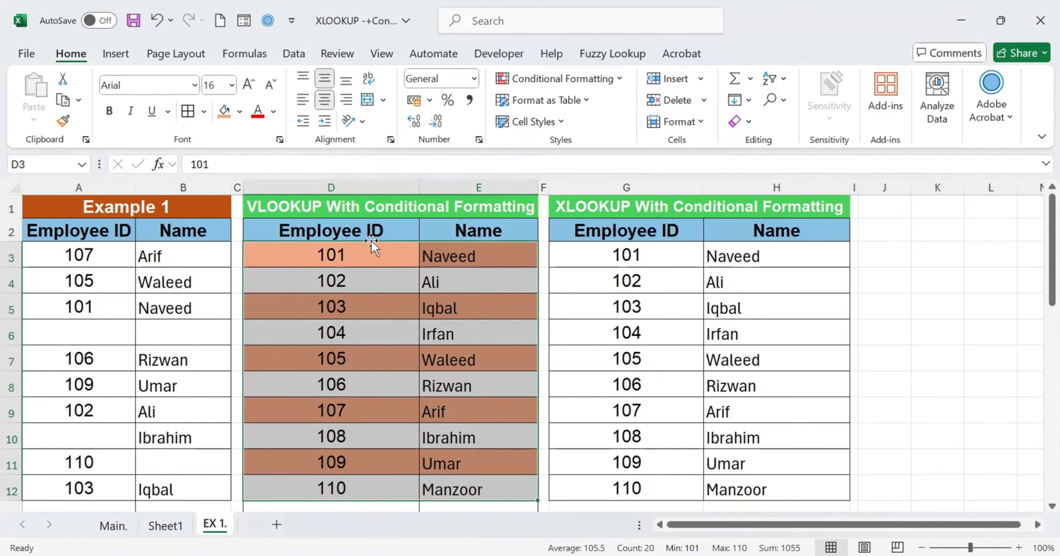
Step: Duplicate the ISODD conditional formatting rule that applies to D3:E12
left_click(555, 80)
left_click(546, 324)
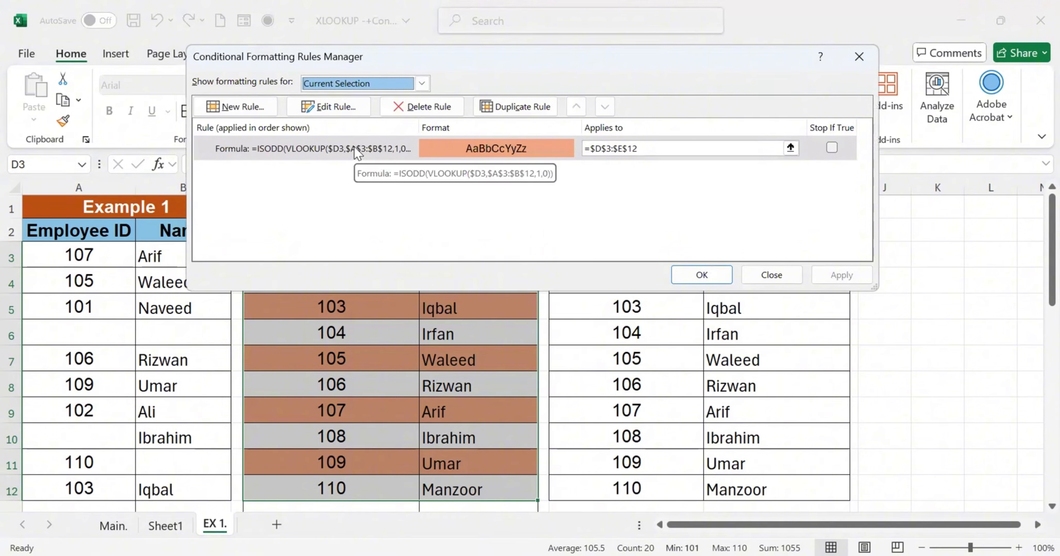
left_click(355, 153)
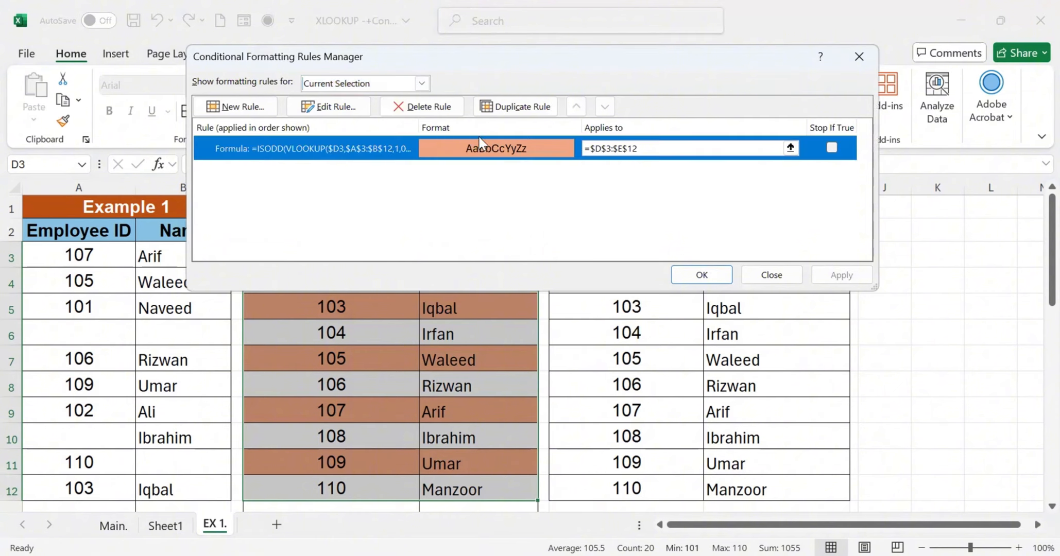
left_click(524, 106)
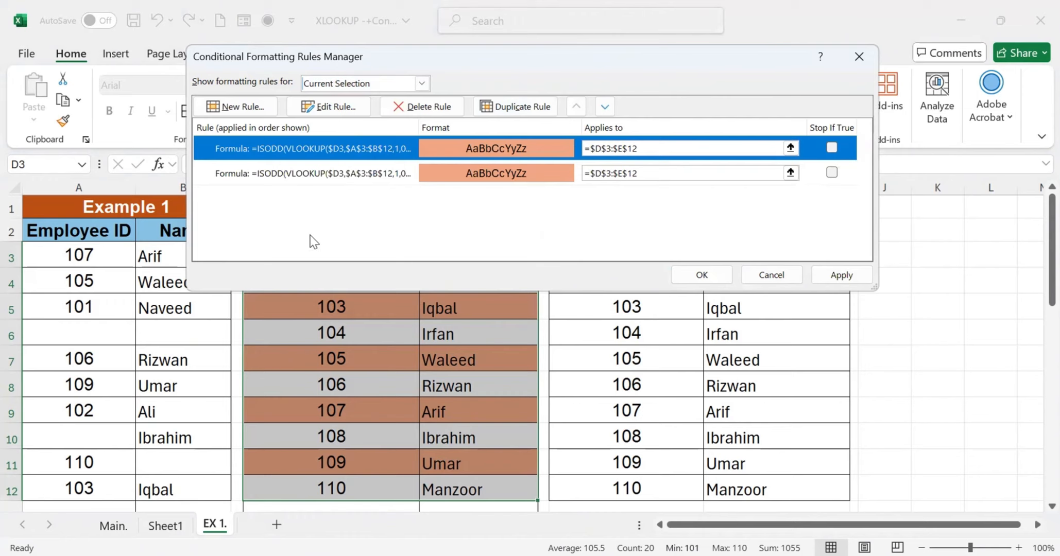
Step: Edit the duplicated rule's formula to read =ISEVEN(VLOOKUP($D3,$A$3:$B$12,1,0))
double_click(342, 149)
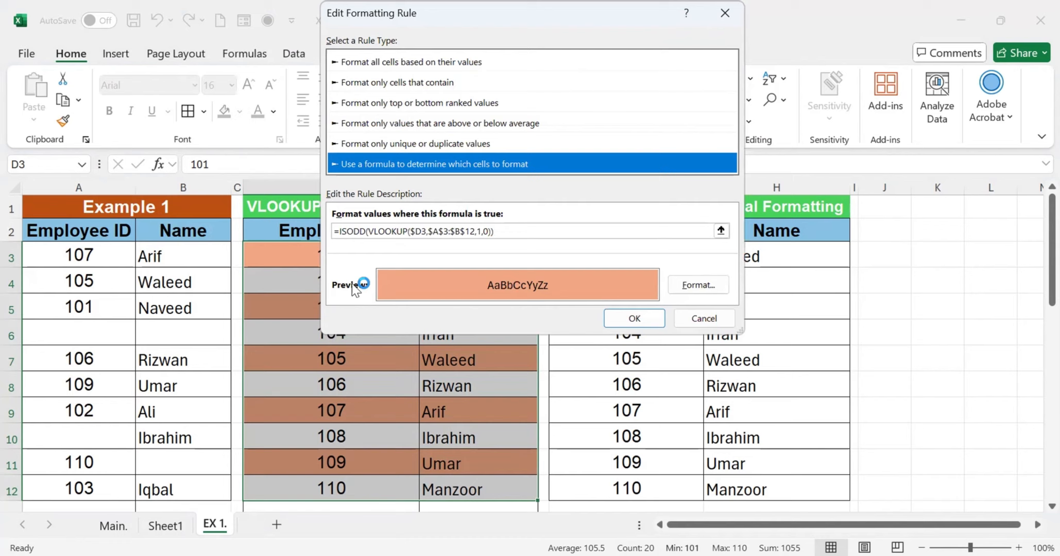
left_click(365, 231)
key("BackSpace")
key("BackSpace")
key("BackSpace")
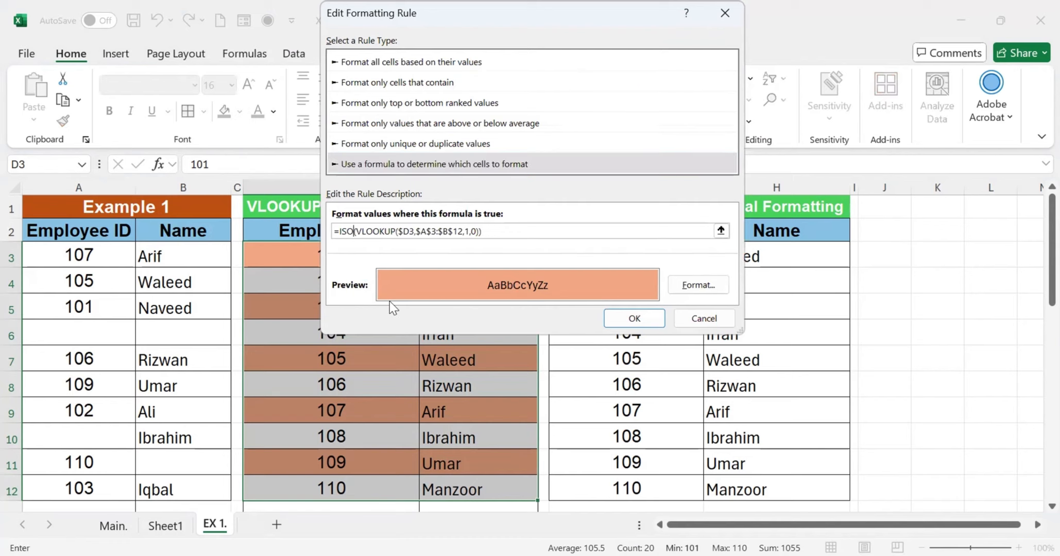
type("EVEN")
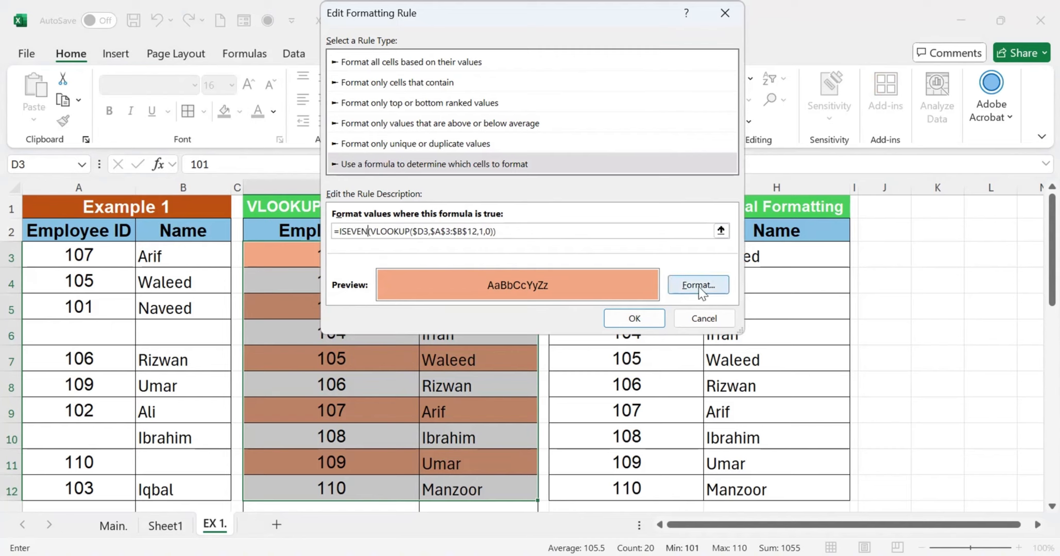
Step: Give the ISEVEN rule a standard yellow fill and apply both rules to D3:E12
left_click(698, 285)
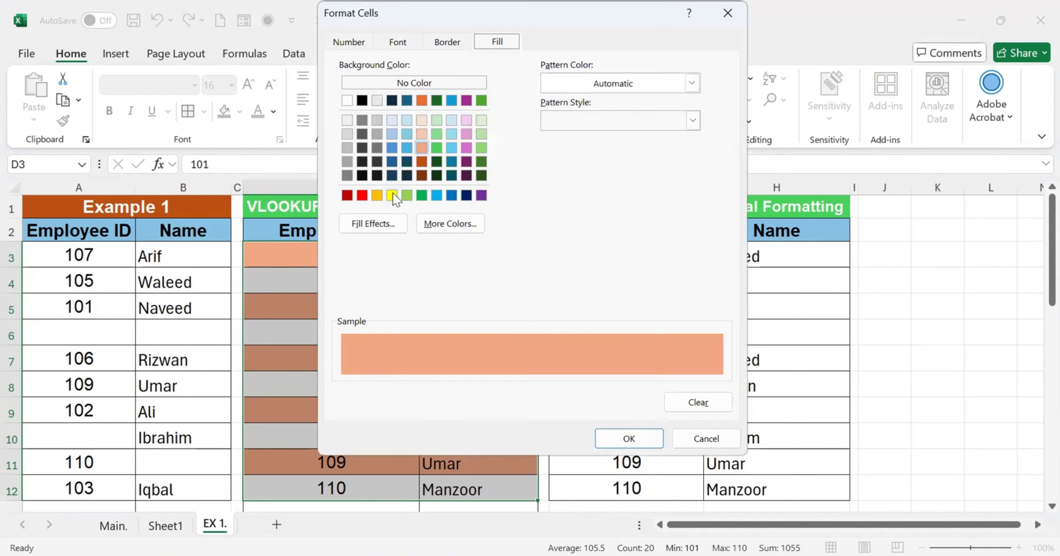
left_click(392, 196)
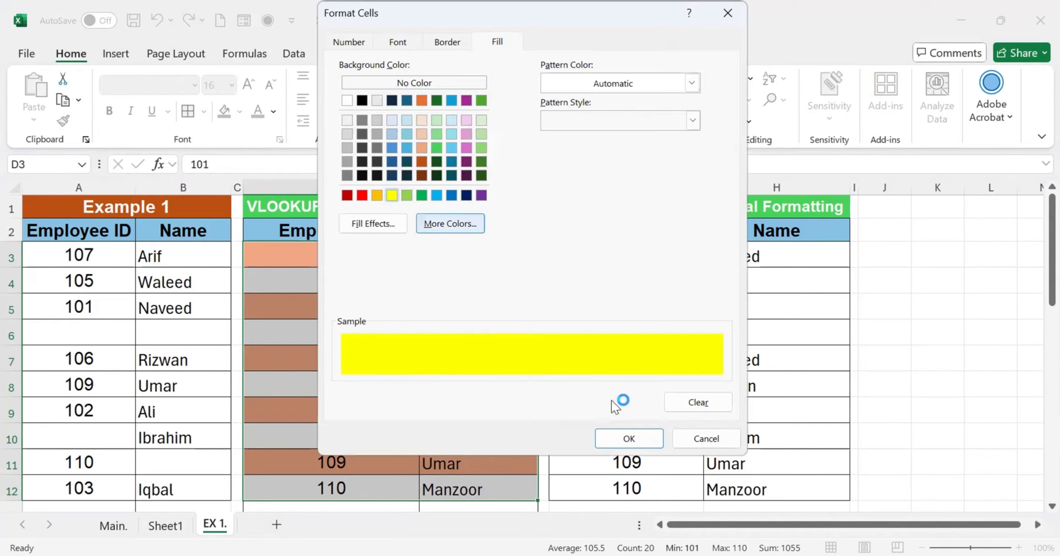
left_click(629, 439)
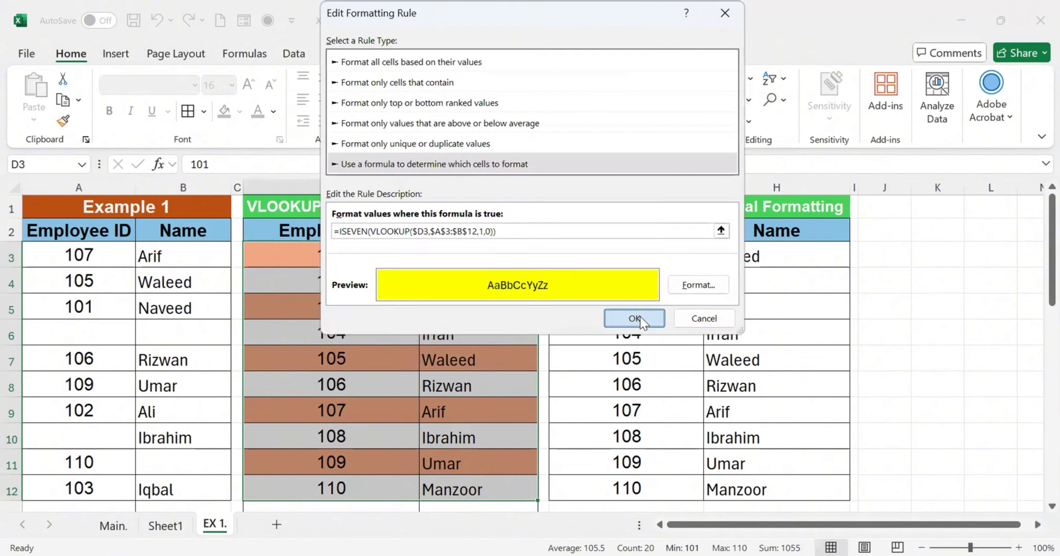
left_click(634, 319)
left_click(701, 274)
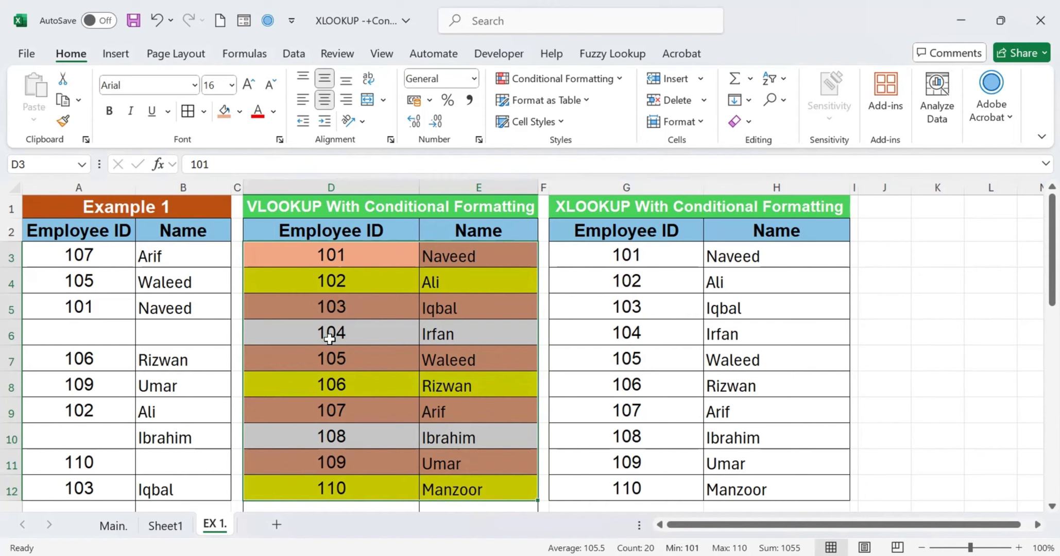
Step: Examine the employee rows D6:E6 and D10:E10 in the VLOOKUP table
left_click(293, 329)
left_click_drag(293, 330, 515, 333)
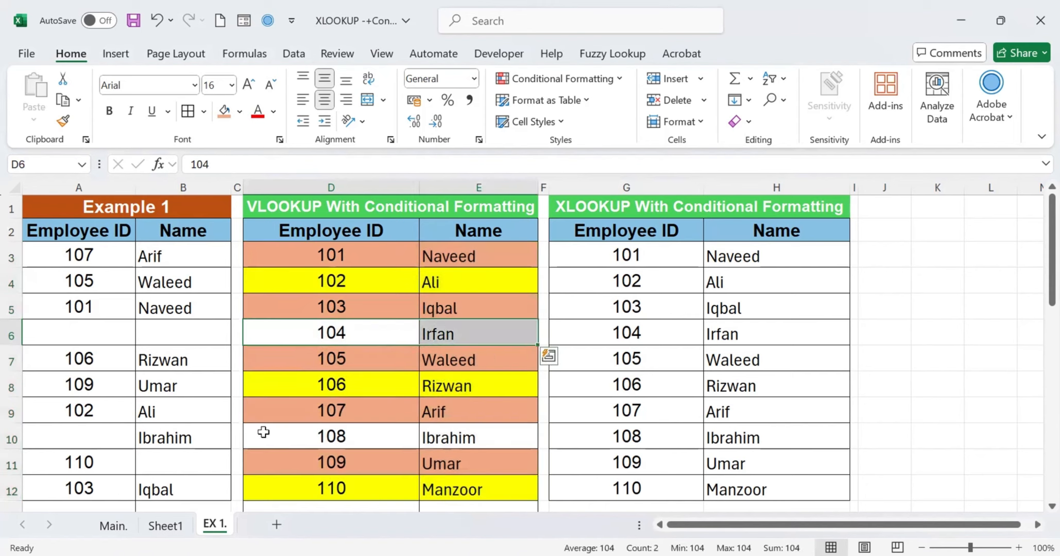
left_click(288, 433)
left_click_drag(316, 433, 461, 435)
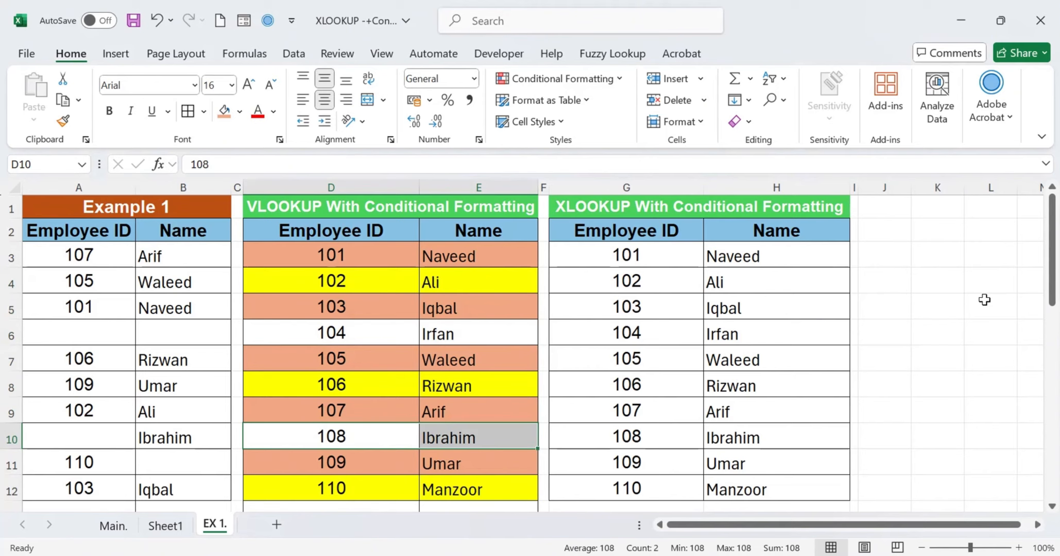
Step: Start a new formula-based conditional formatting rule for G3:H12 in the XLOOKUP table
left_click(625, 257)
key("ctrl+shift+Right")
key("ctrl+shift+Down")
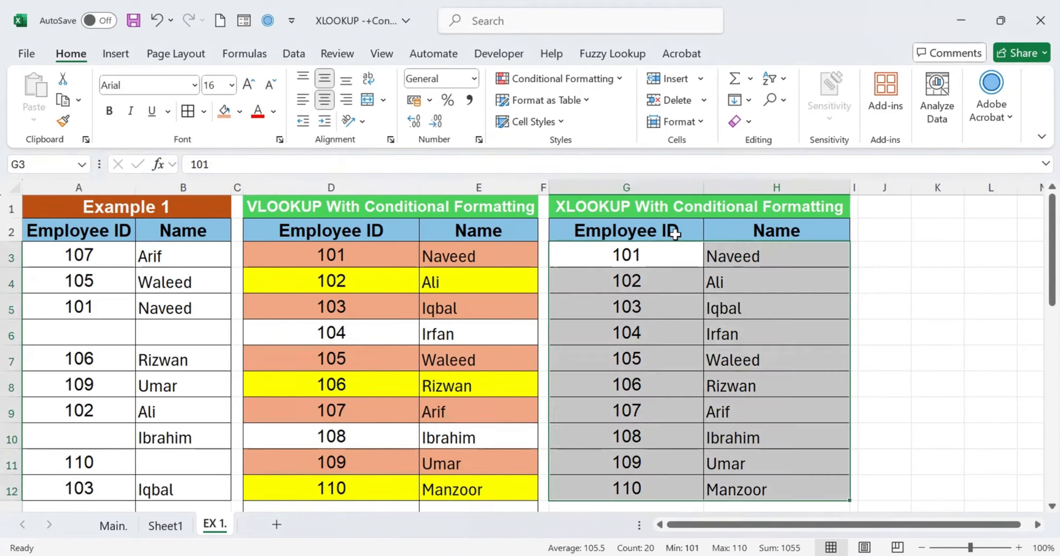
left_click(582, 75)
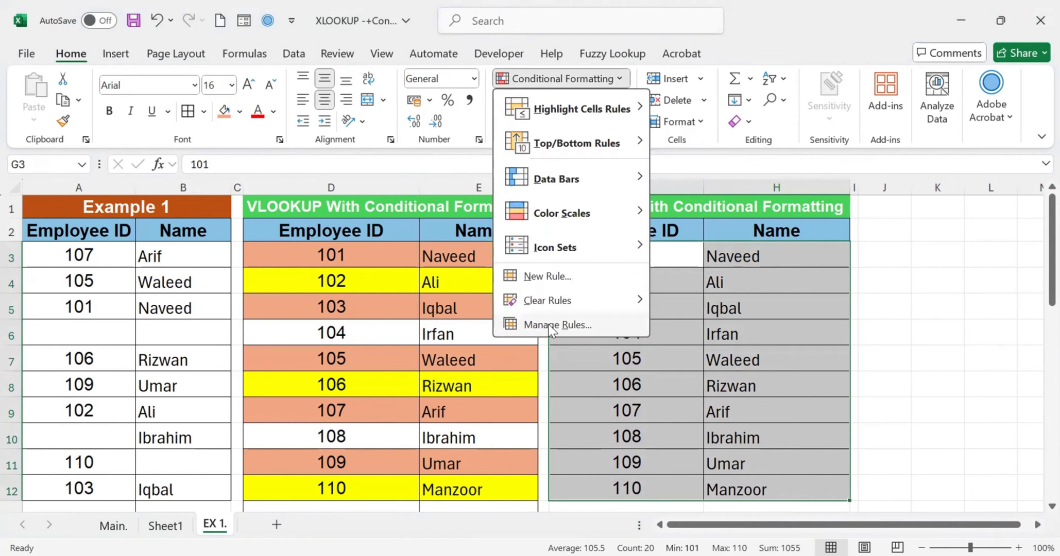
left_click(535, 277)
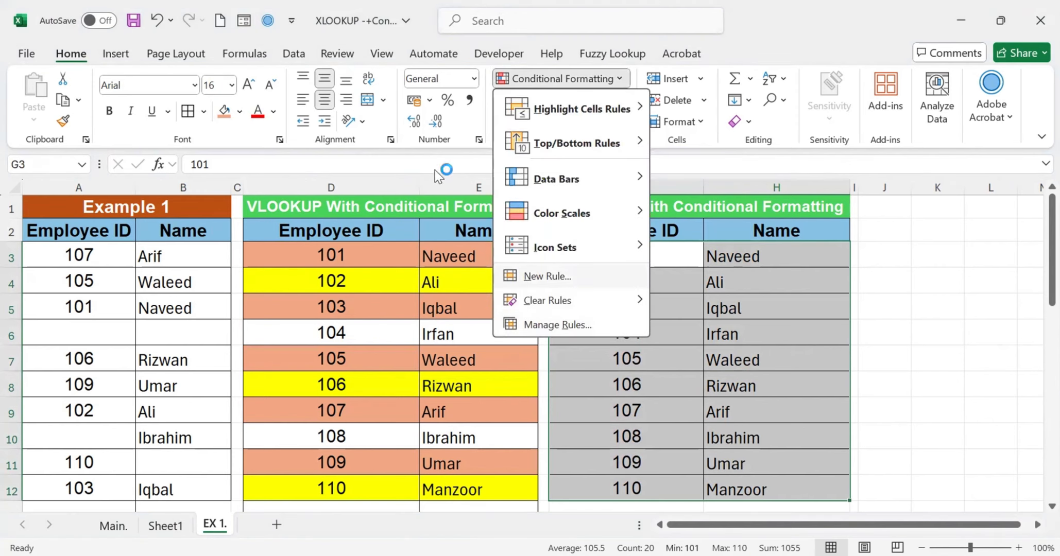
left_click(423, 164)
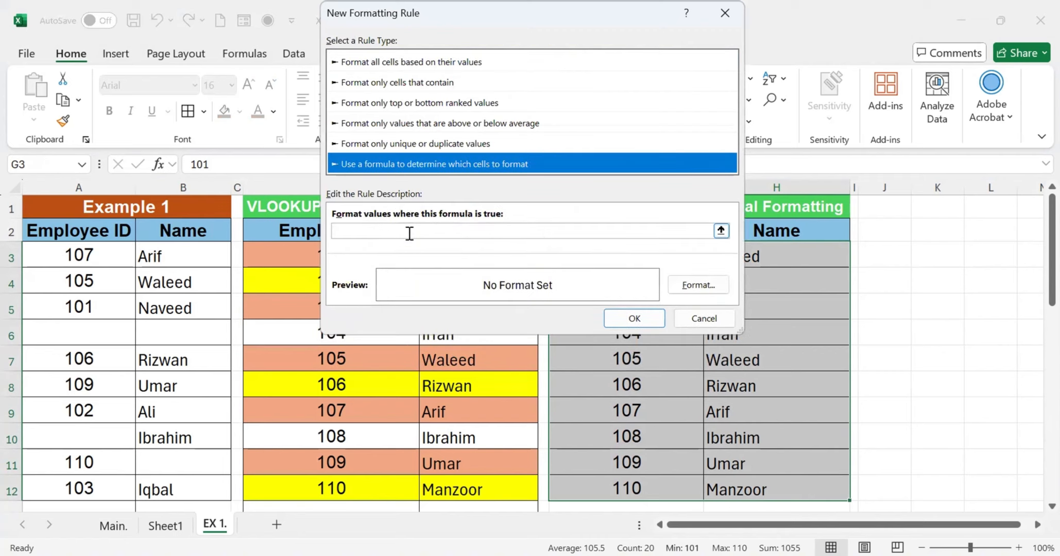
left_click(409, 233)
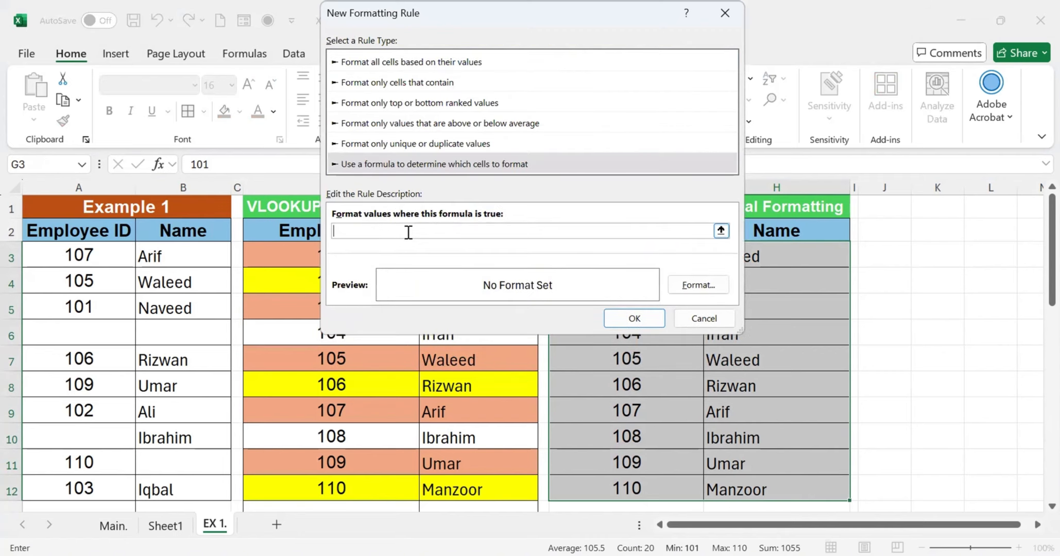
Step: Enter the rule's lookup formula as XLOOKUP($G3,$A$3:$A$12,$B$3:$B$12)
type("XLOOKUP(")
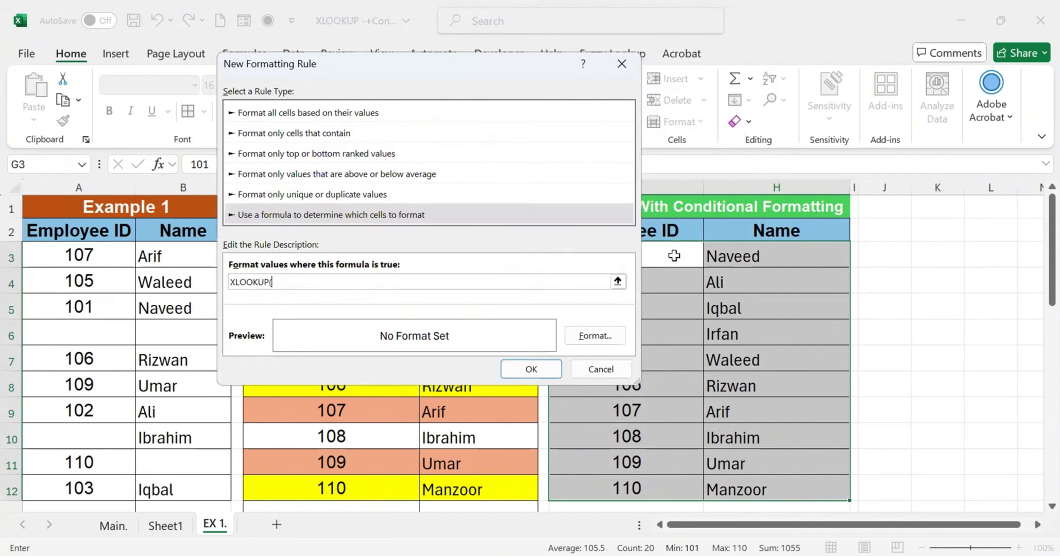
left_click(673, 256)
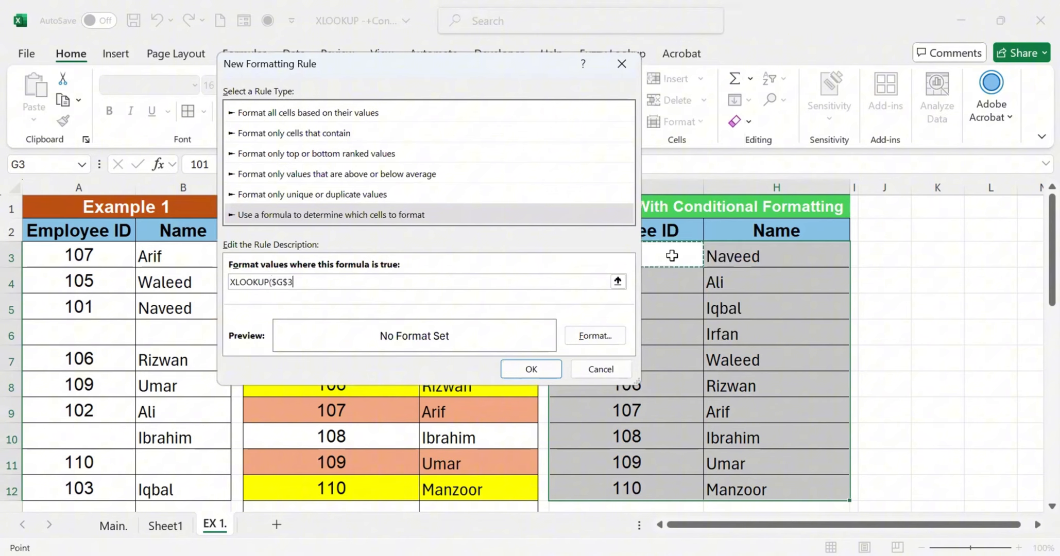
key("F4")
key("F4")
type(",")
left_click(82, 260)
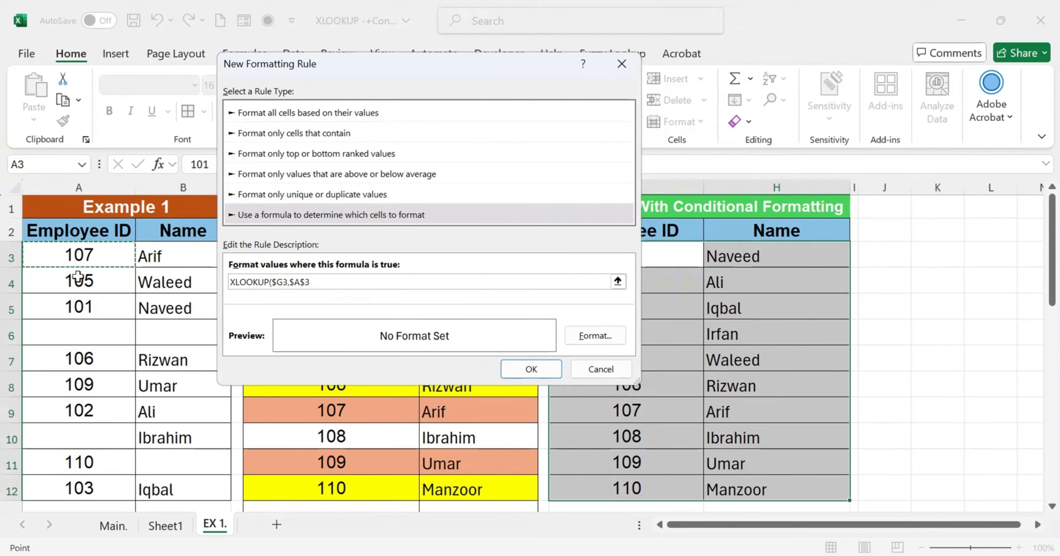
left_click(65, 485, "shift")
type(",")
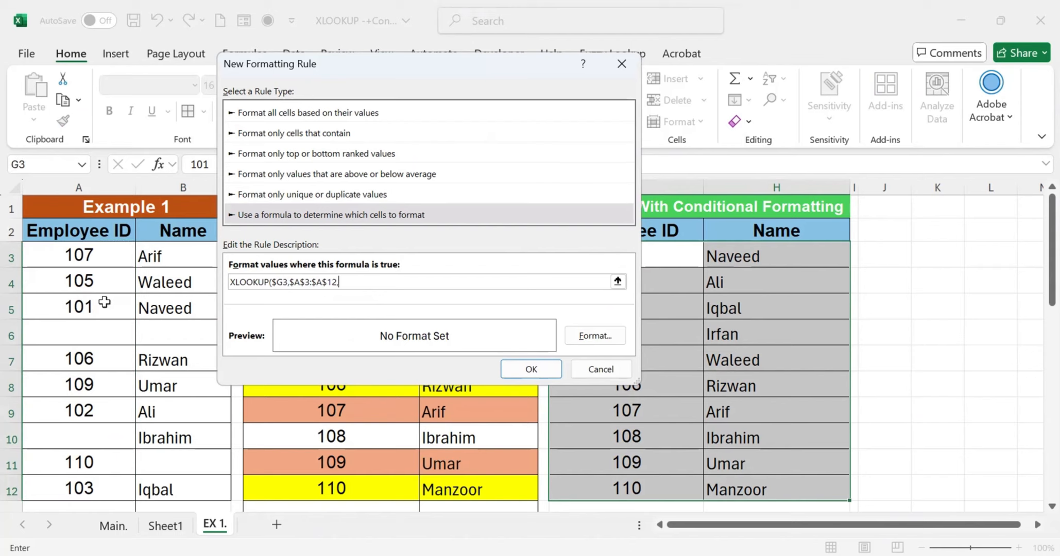
left_click(162, 254)
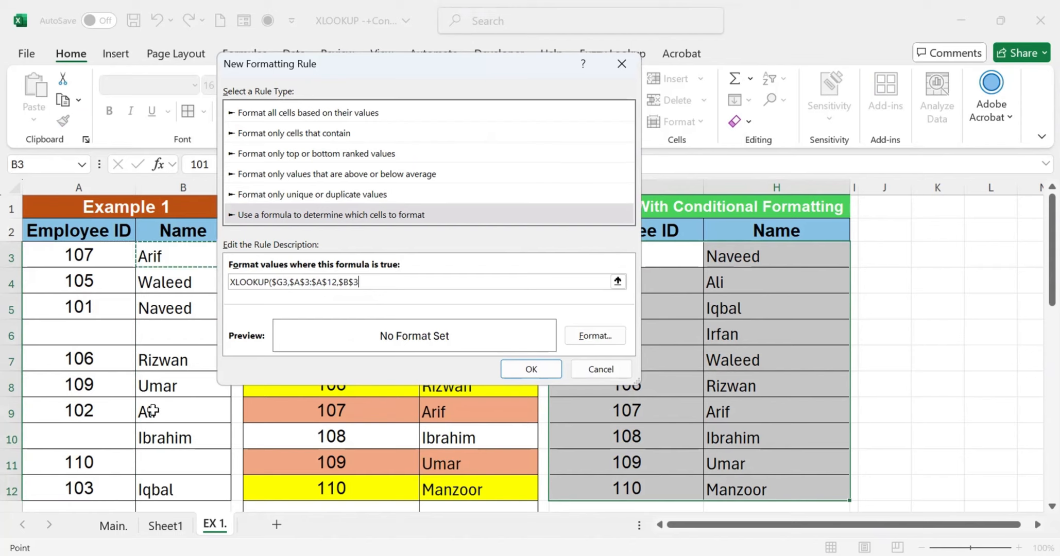
left_click(152, 489, "shift")
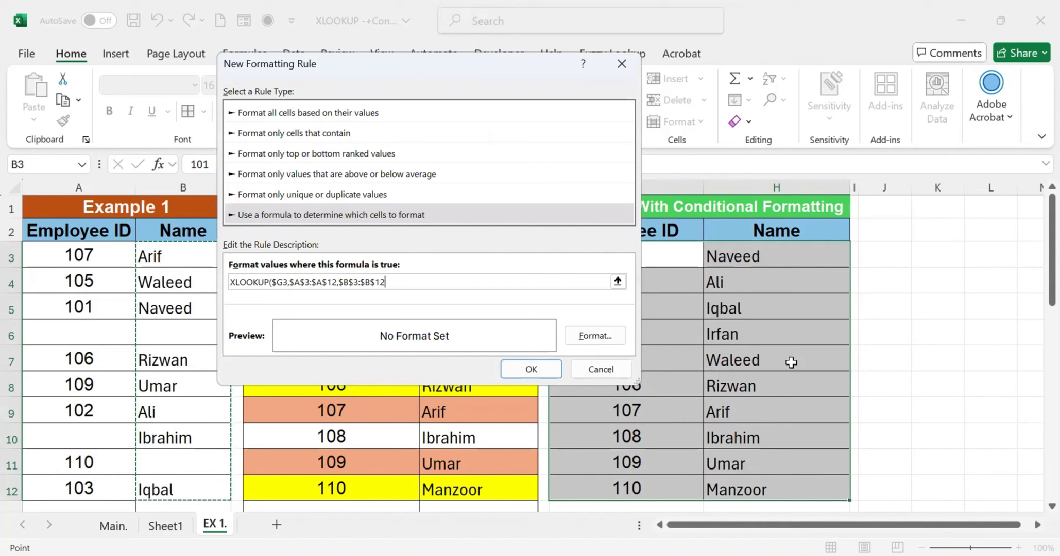
type(")")
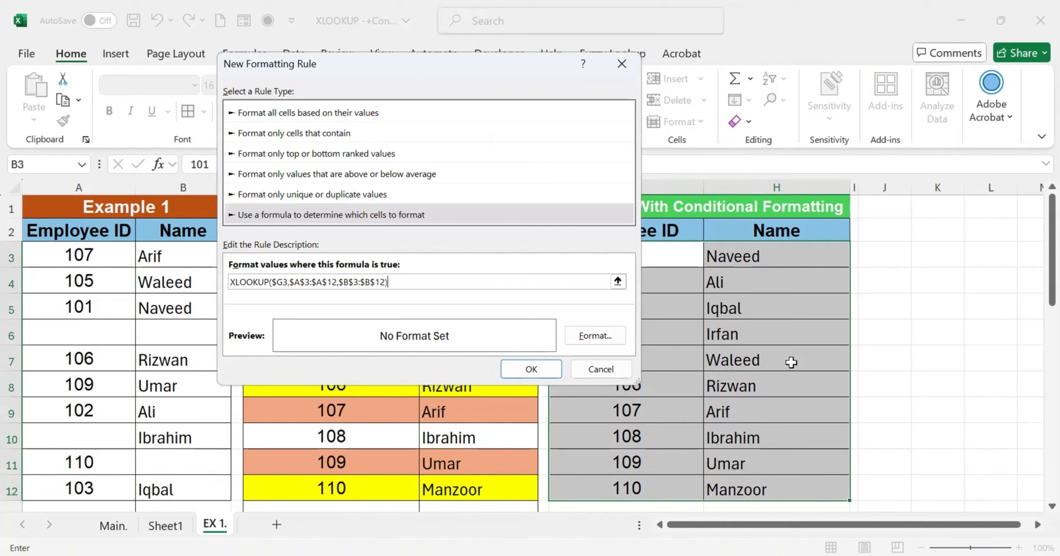
Step: Wrap the rule's XLOOKUP formula in ISBLANK and create the rule with a standard orange fill
type(")")
left_click(231, 283)
type("ISBLANK(")
key("alt+f")
left_click(378, 195)
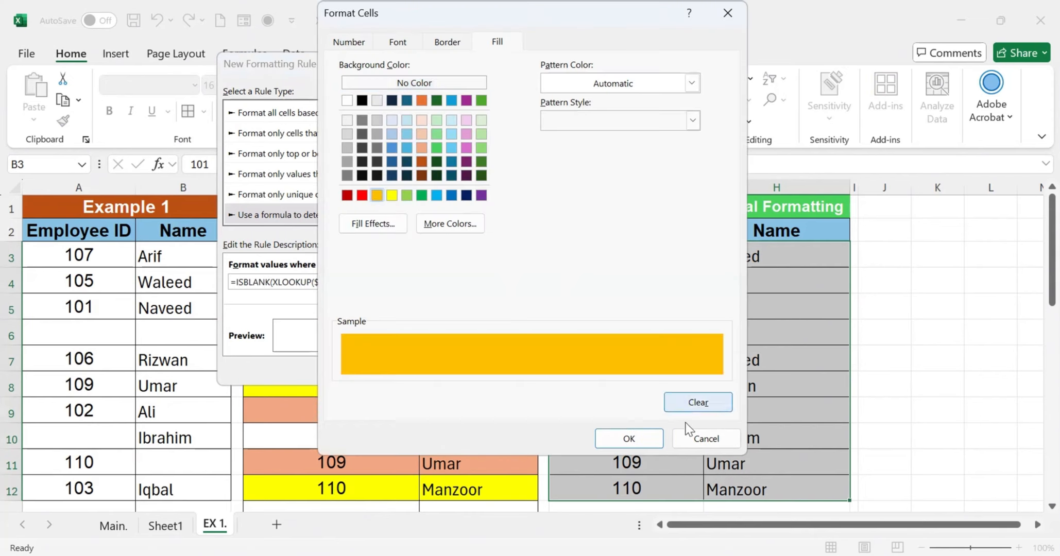
left_click(630, 439)
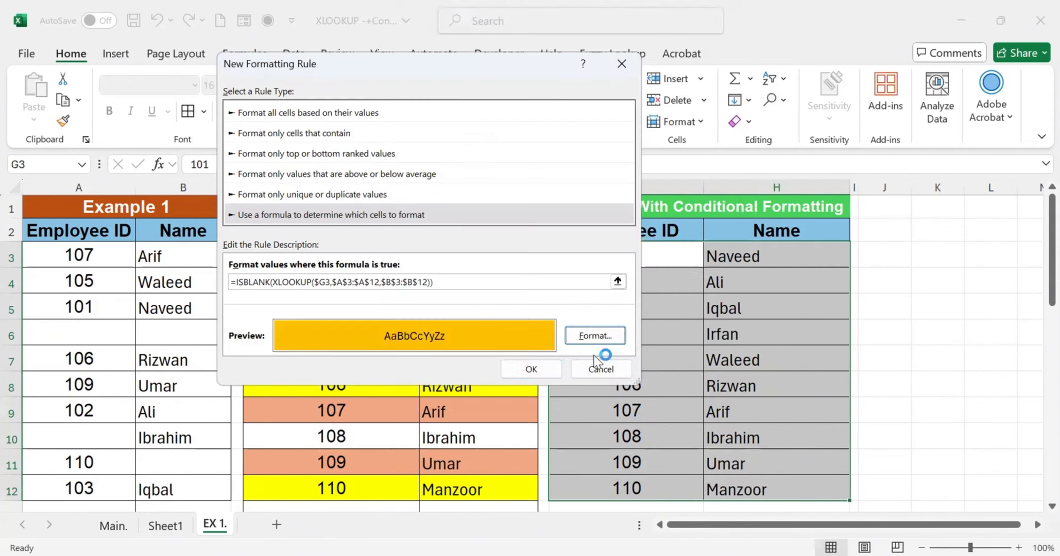
left_click(531, 369)
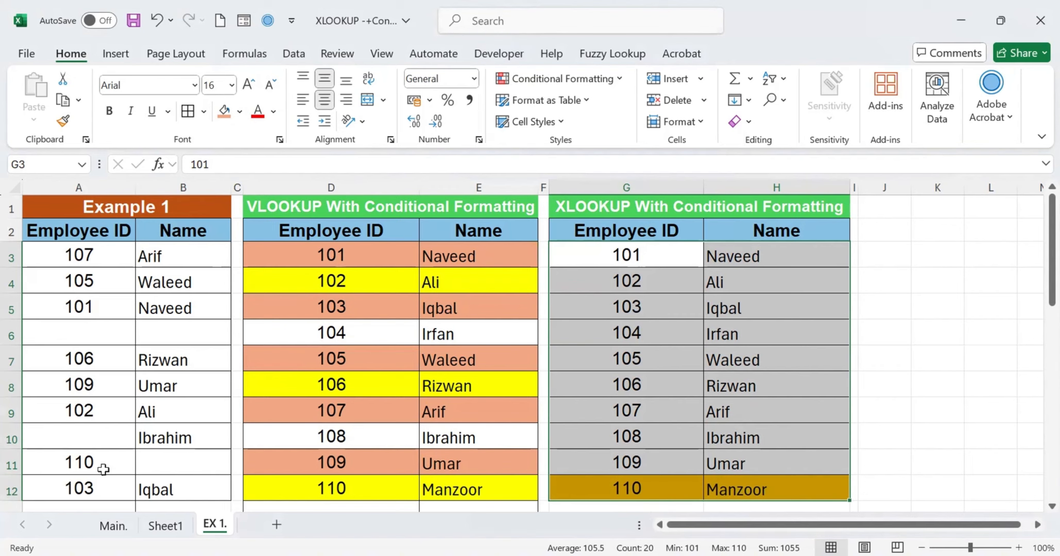
Step: Edit the orange ISBLANK rule for G3:H12 so its formula reads =ISNA(XLOOKUP($G3,$A$3:$A$12,$B$3:$B$12))
left_click(567, 79)
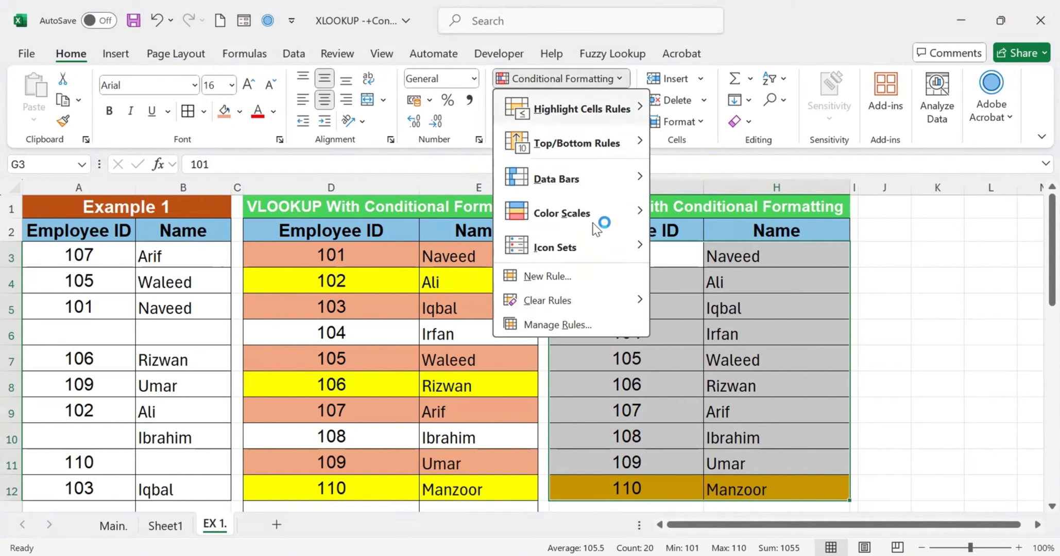
left_click(555, 325)
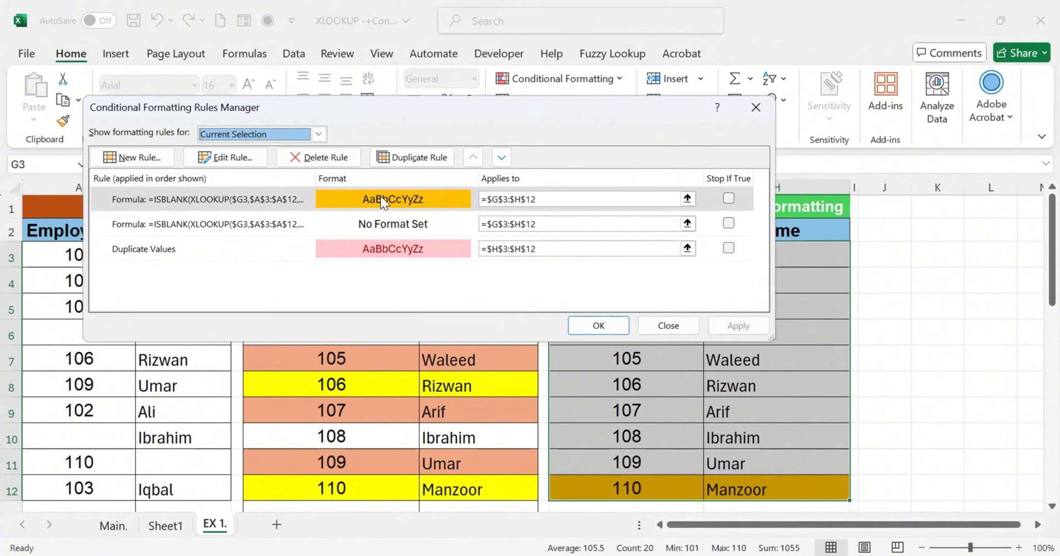
double_click(383, 203)
left_click(261, 283)
key("BackSpace")
key("BackSpace")
key("BackSpace")
key("BackSpace")
key("BackSpace")
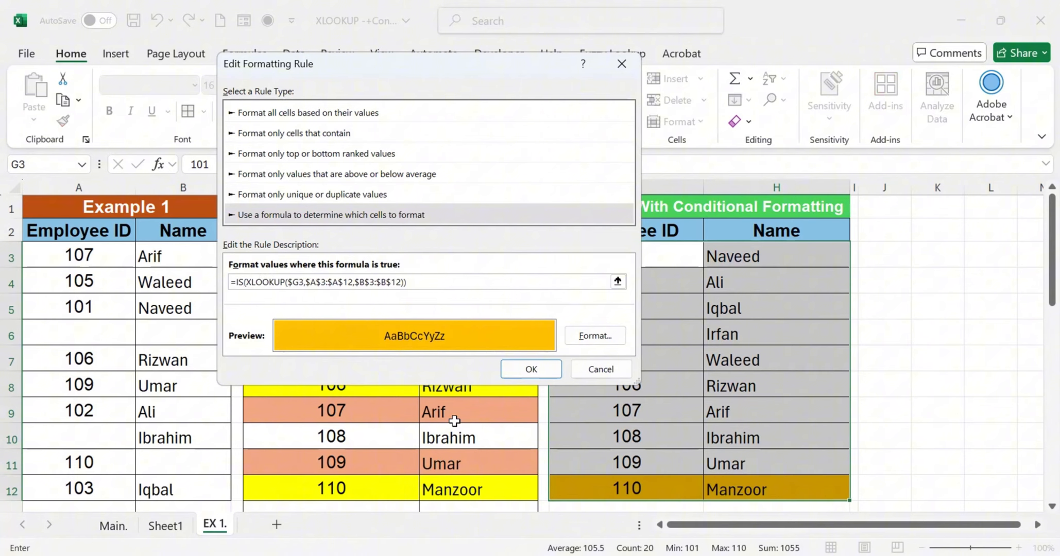
type("NA")
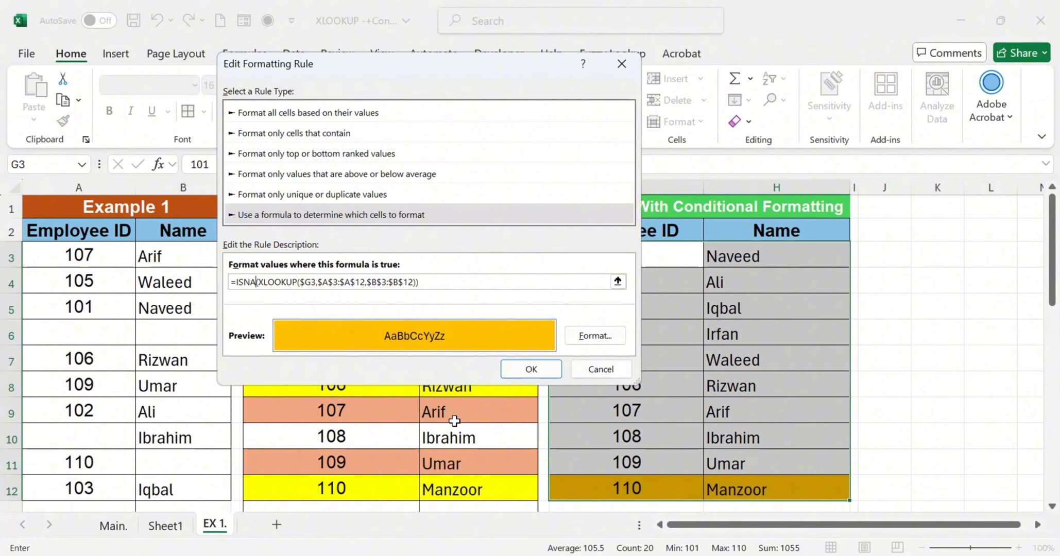
Step: Give the ISNA rule a dark orange fill and apply it to G3:H12
left_click(592, 336)
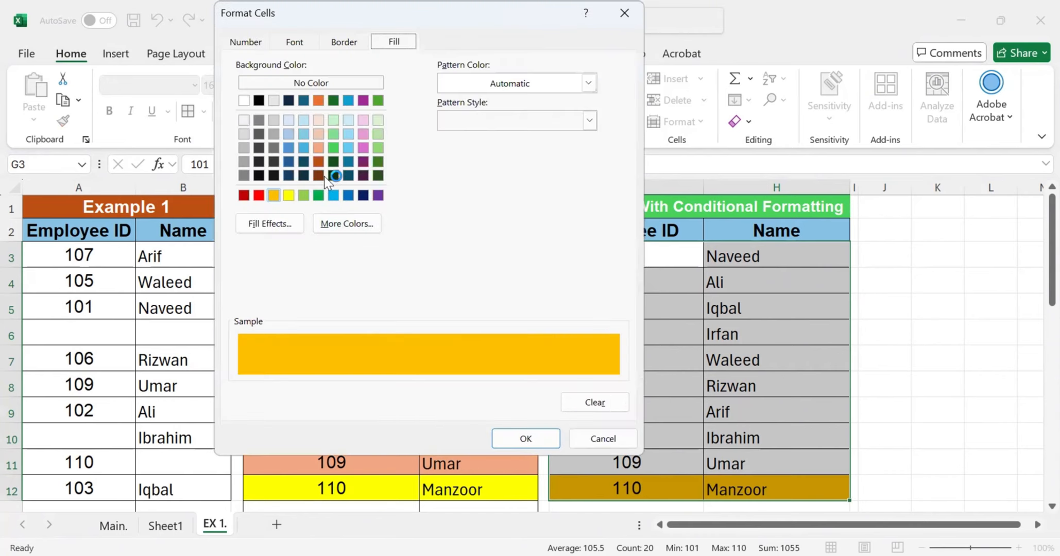
left_click(317, 175)
left_click(319, 162)
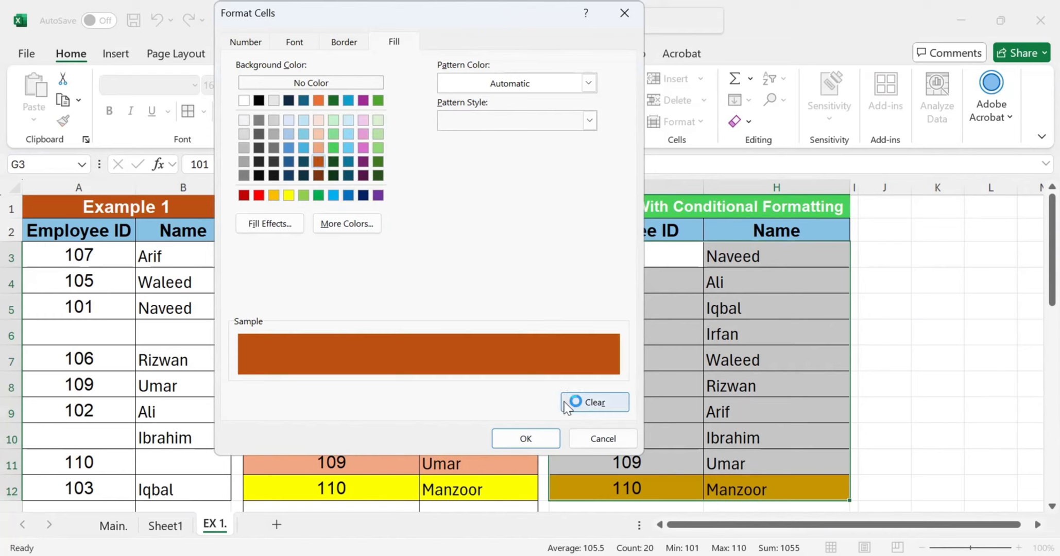
left_click(527, 439)
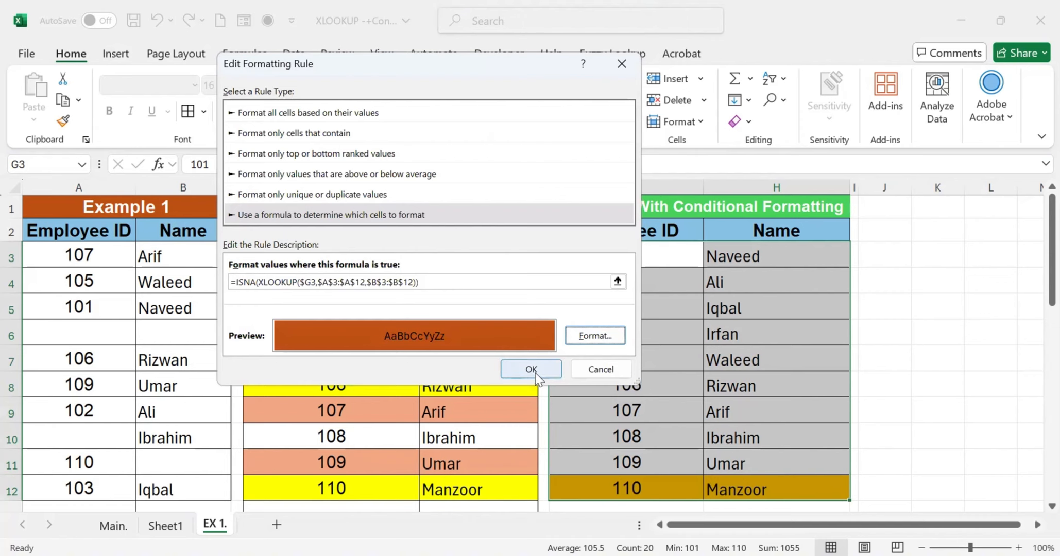
left_click(536, 371)
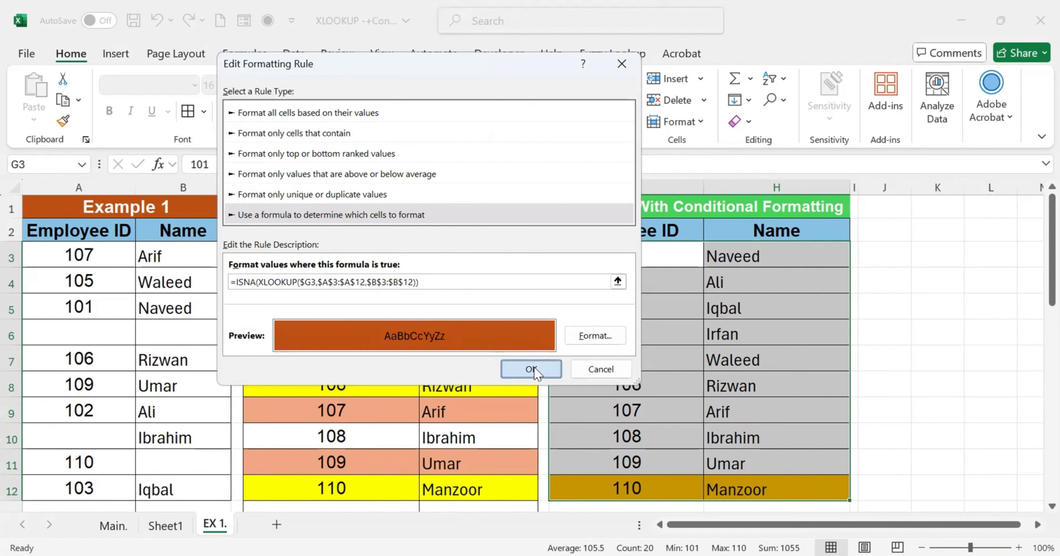
left_click(589, 331)
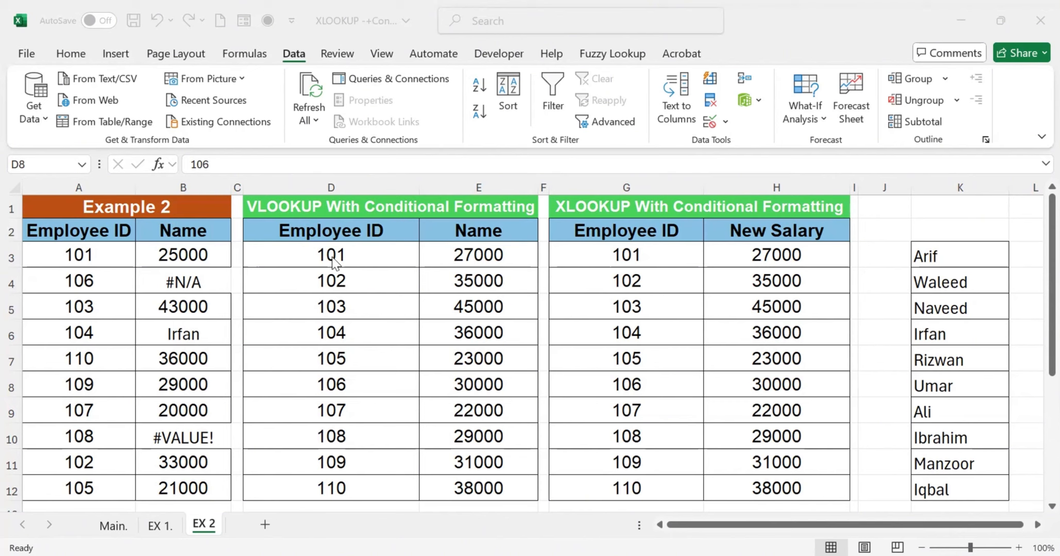
Step: Start a new formula-based conditional formatting rule for D3:E12 on the EX 2 sheet
left_click_drag(334, 260, 480, 487)
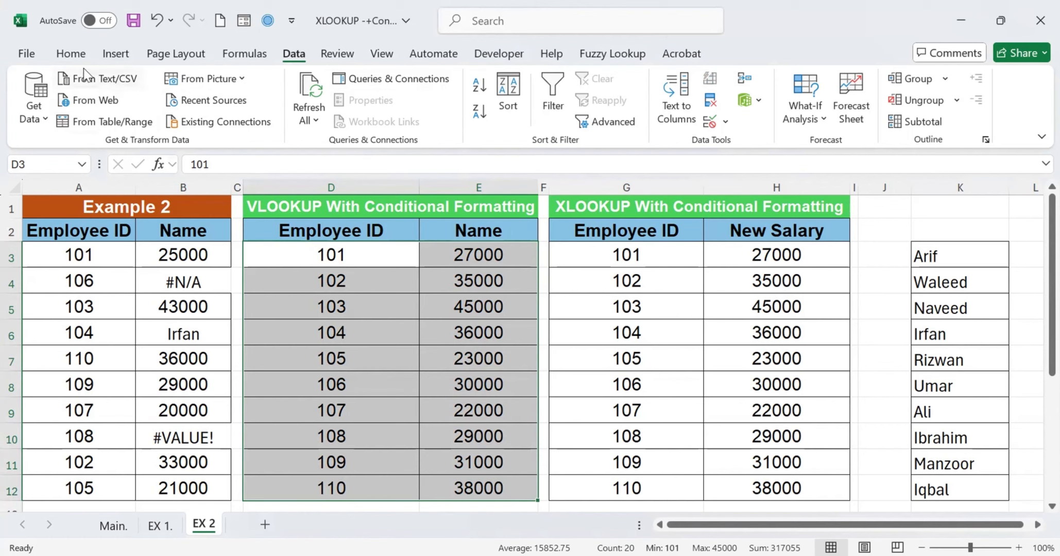
left_click(71, 53)
left_click(555, 79)
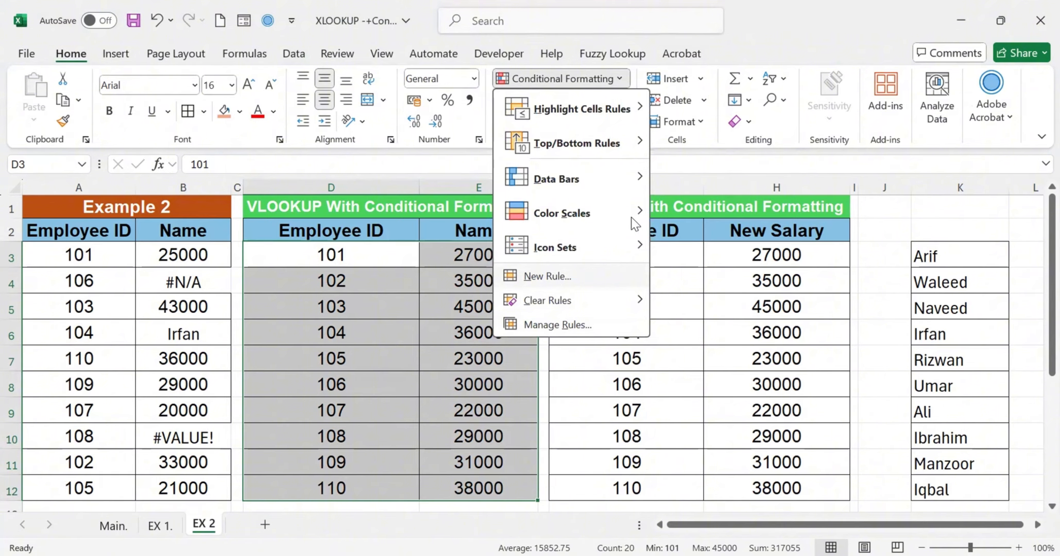
left_click(584, 276)
left_click(582, 283)
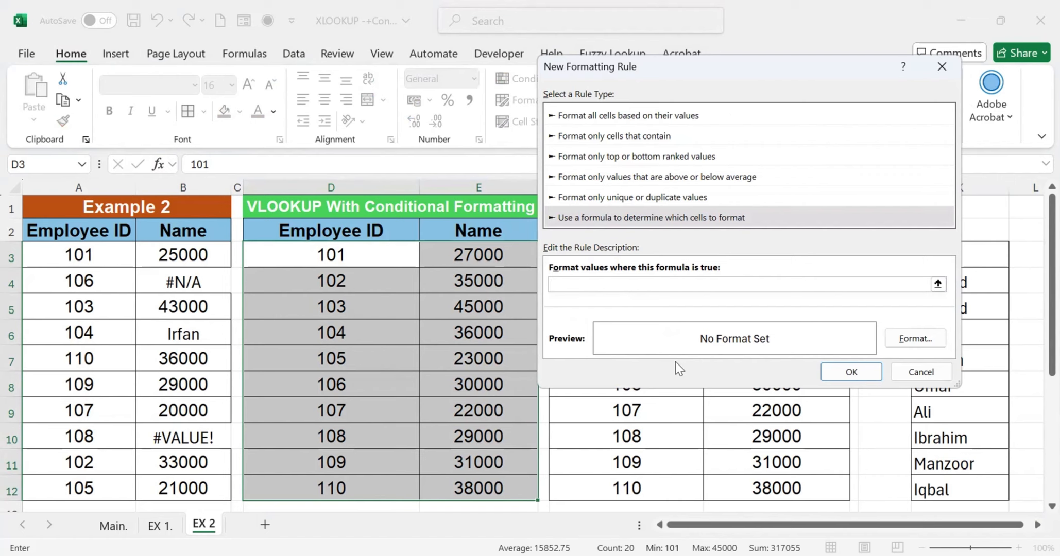
Step: Enter =VLOOKUP($D3,$A$3:$B$12,2,0) as the new rule's formula
type("=VLOOKUP(")
left_click(360, 256)
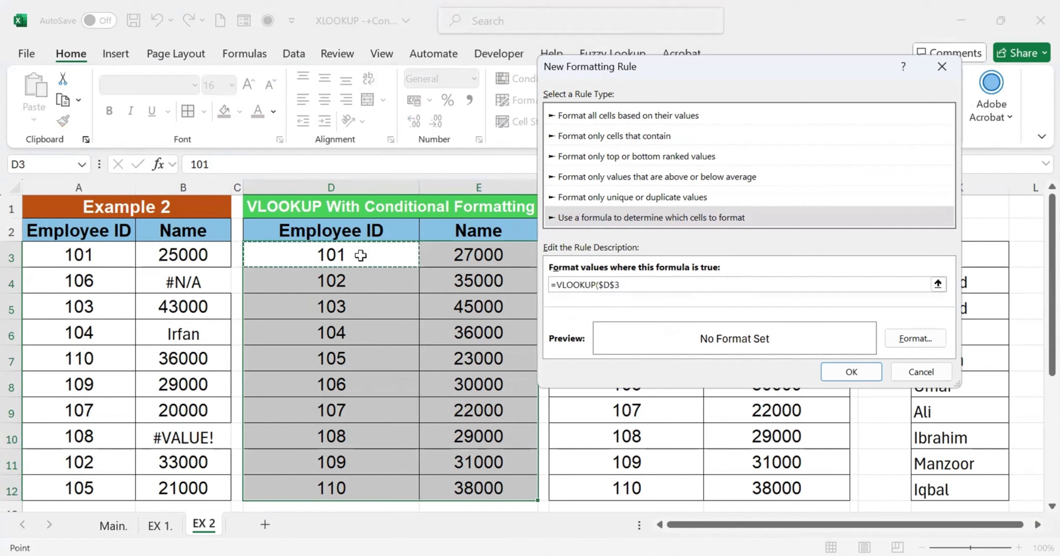
key("F4")
key("F4")
type(",")
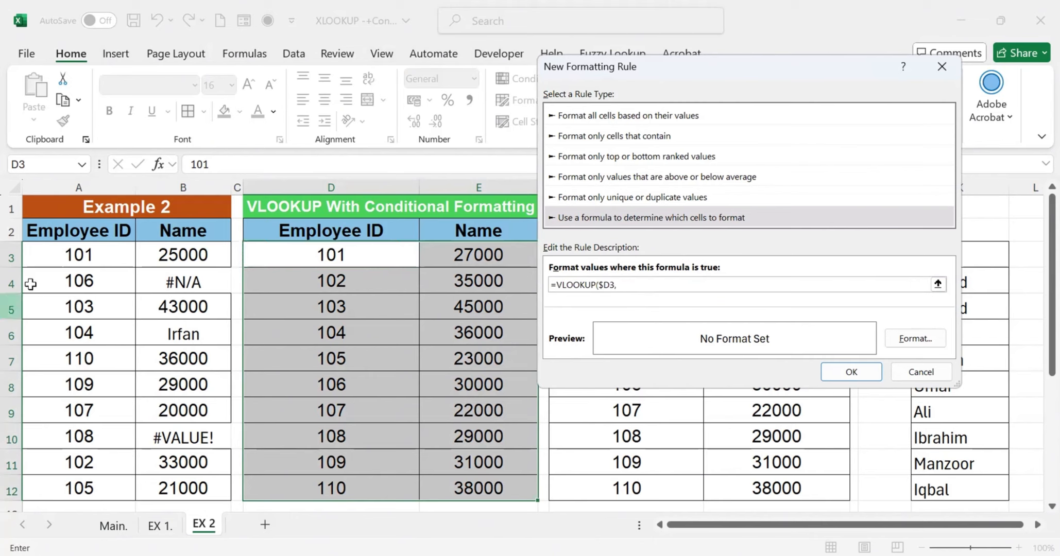
left_click(64, 259)
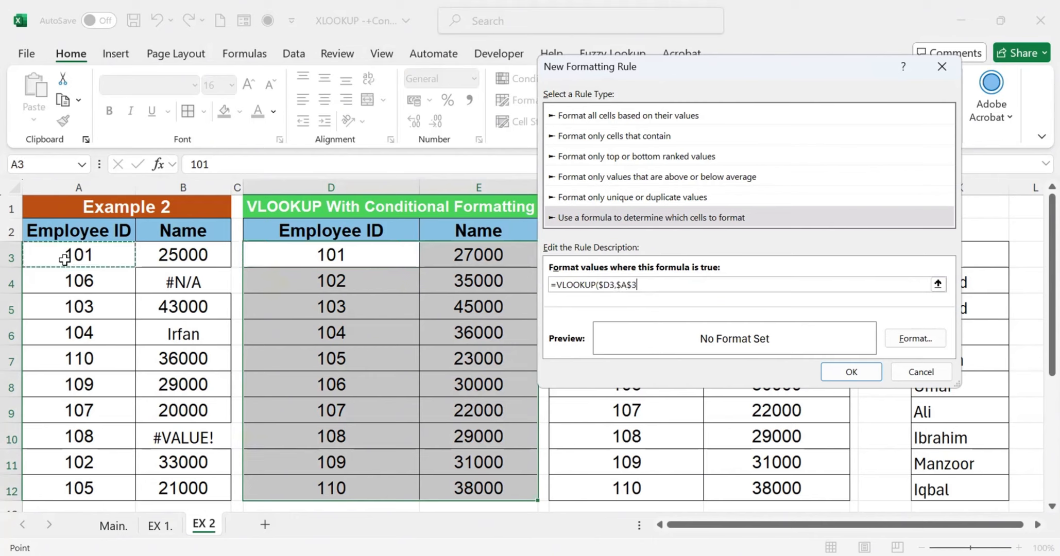
left_click(163, 487, "shift")
type(",")
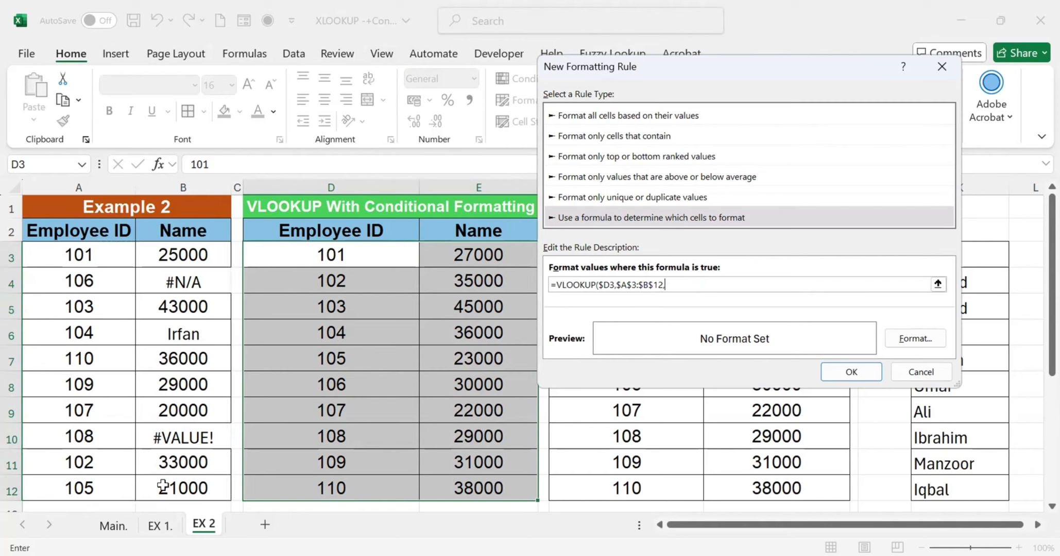
type("2")
type(",0")
type(")")
Step: Wrap the VLOOKUP in ISTEXT so the rule formula reads =ISTEXT(VLOOKUP($D3,$A$3:$B$12,2,0))
type(")")
type("IS")
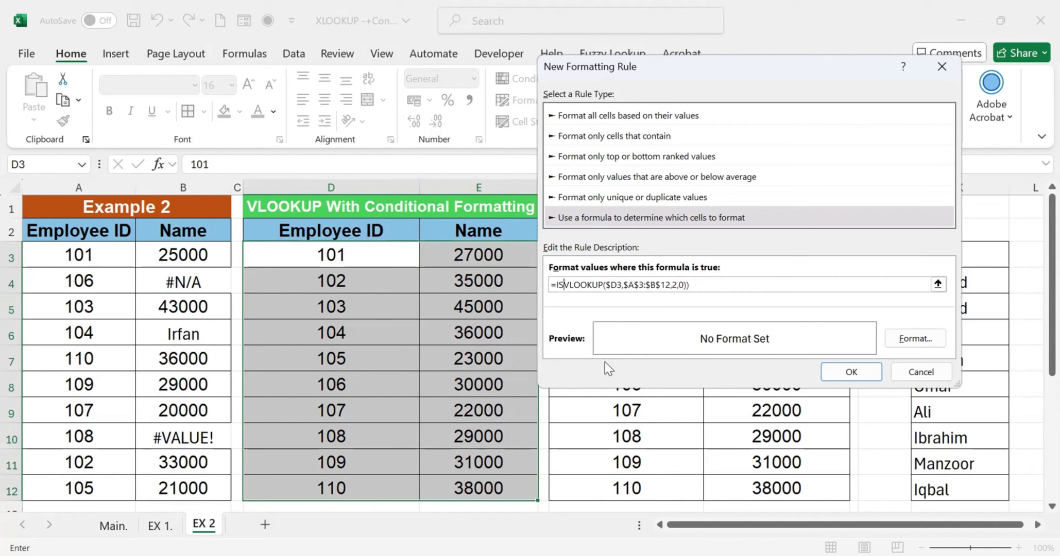
type("TEXT(")
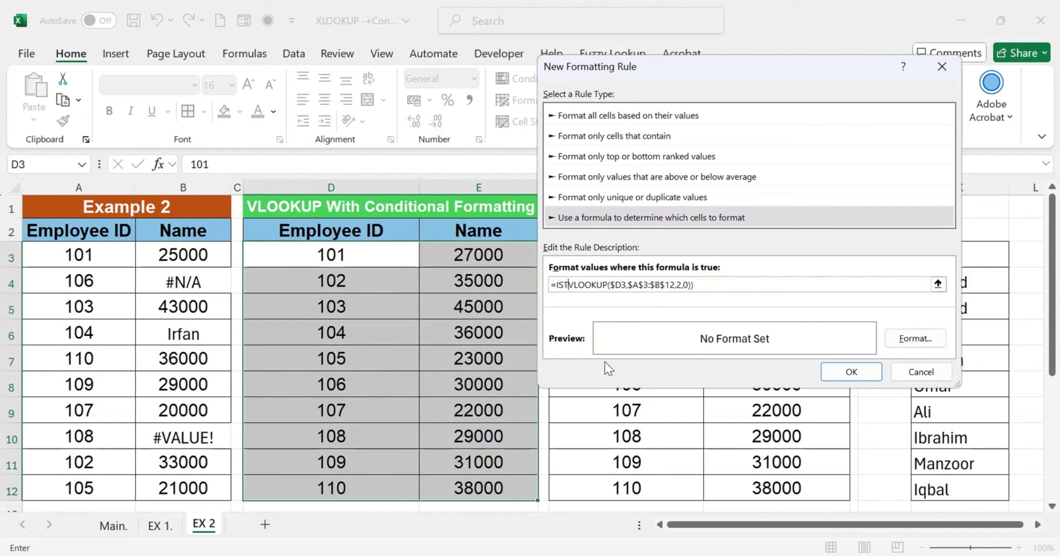
Step: Give the ISTEXT rule a light blue fill and apply it to D3:E12
left_click(910, 342)
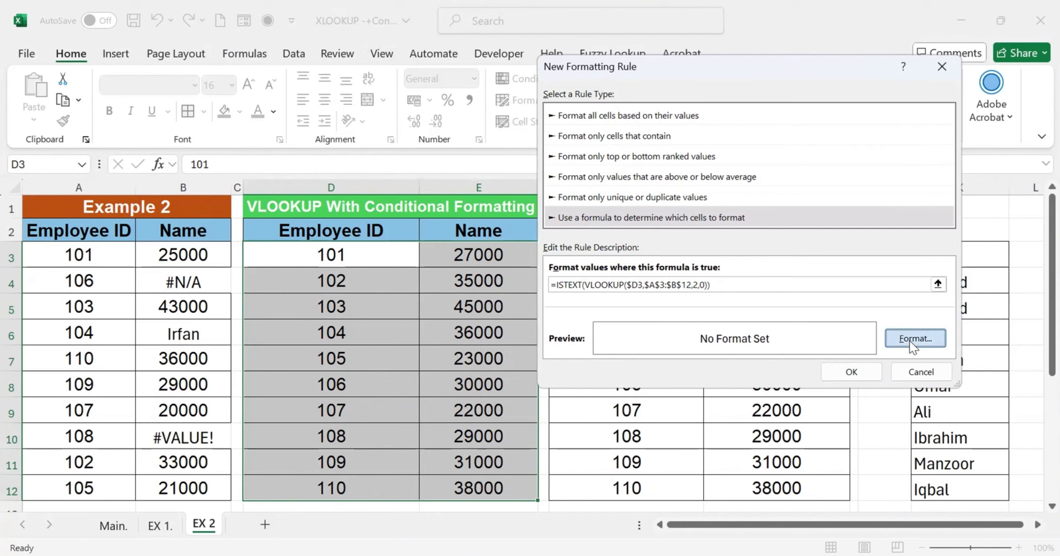
left_click(669, 133)
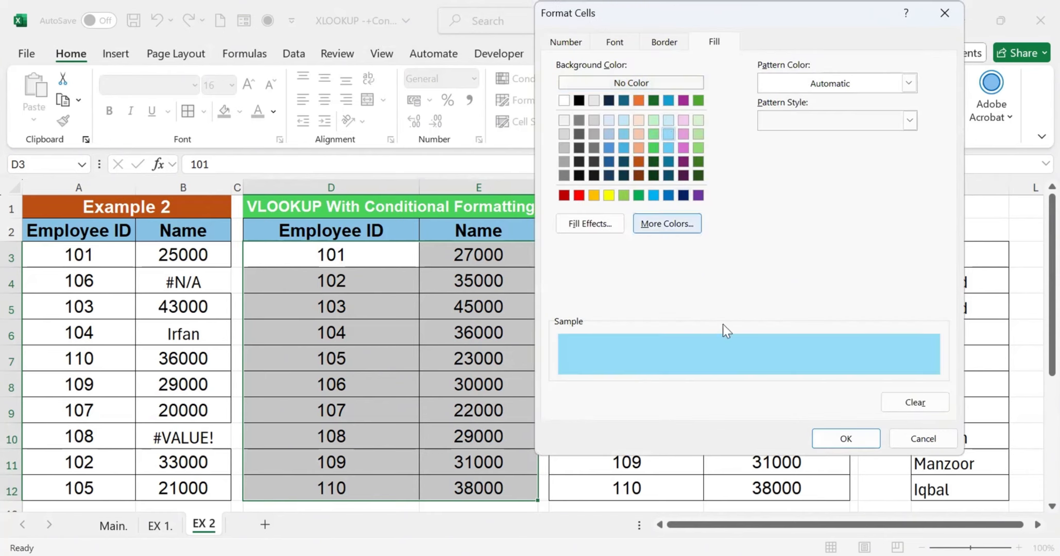
left_click(834, 437)
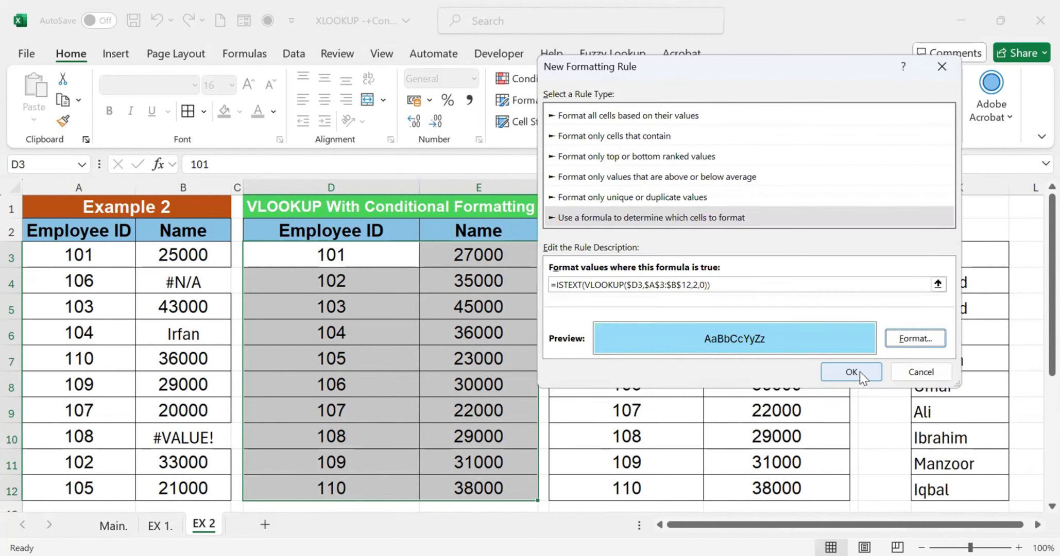
left_click(853, 371)
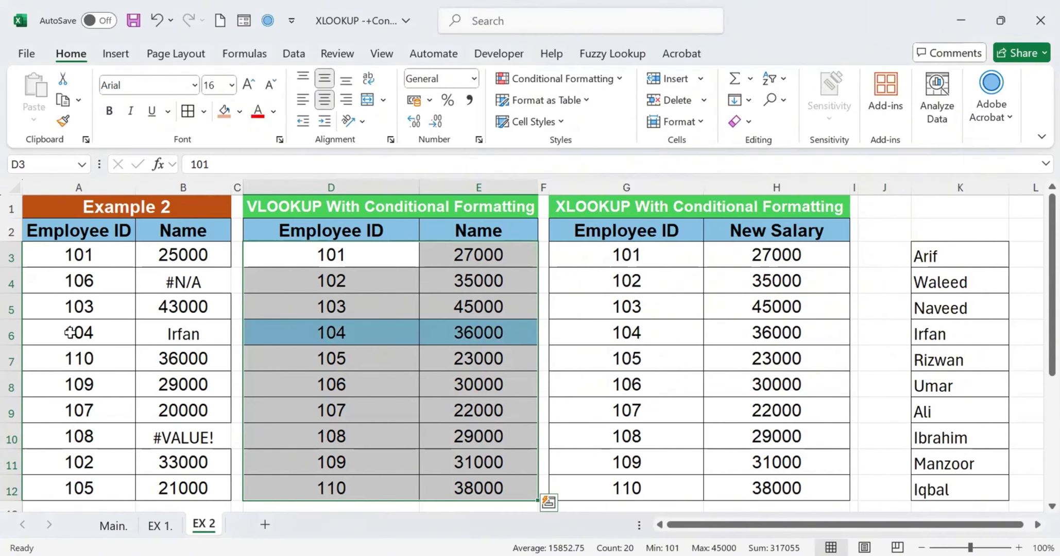
Step: Duplicate the ISTEXT conditional formatting rule that applies to D3:E12
left_click(182, 190)
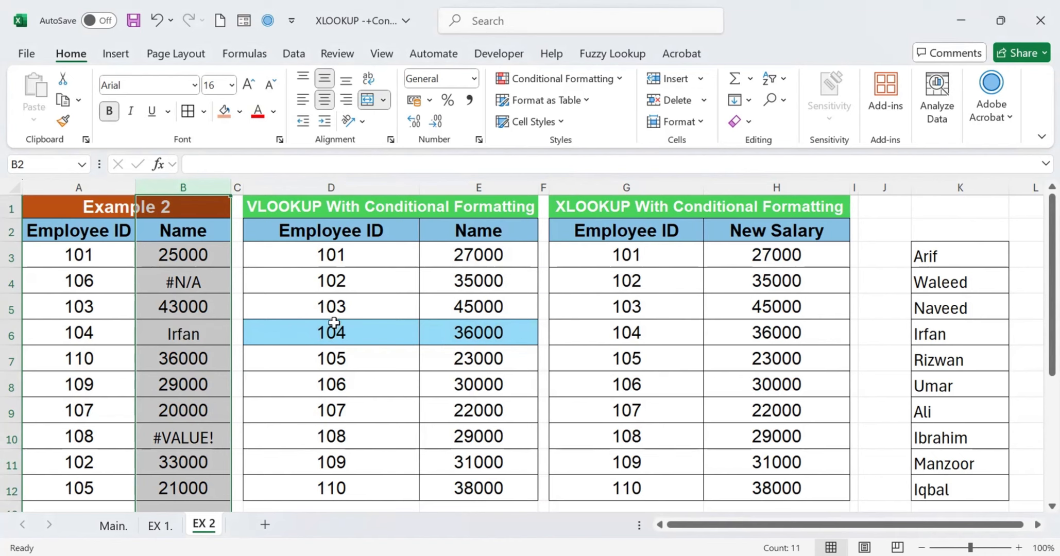
left_click(387, 259)
left_click_drag(386, 259, 479, 488)
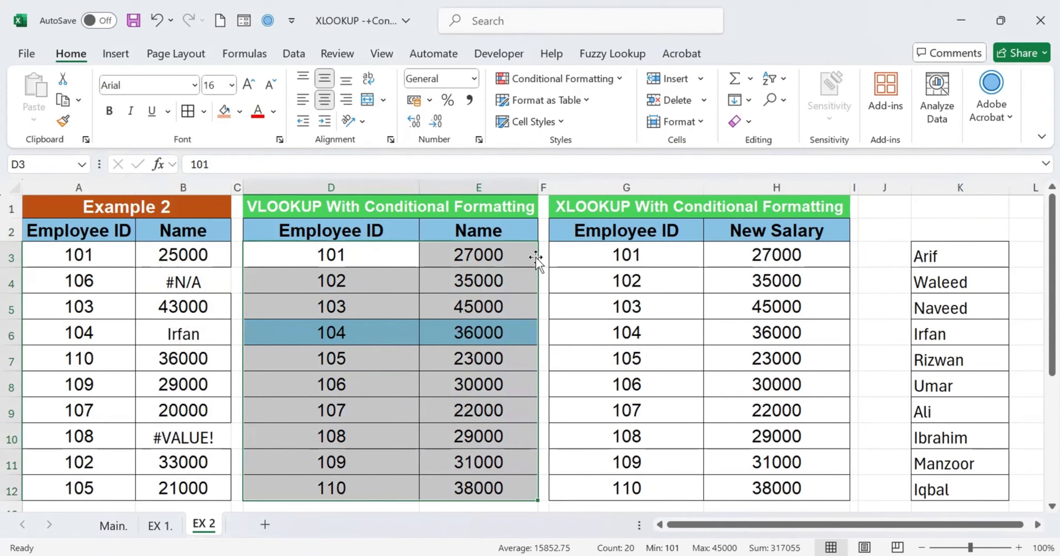
left_click(550, 80)
left_click(556, 324)
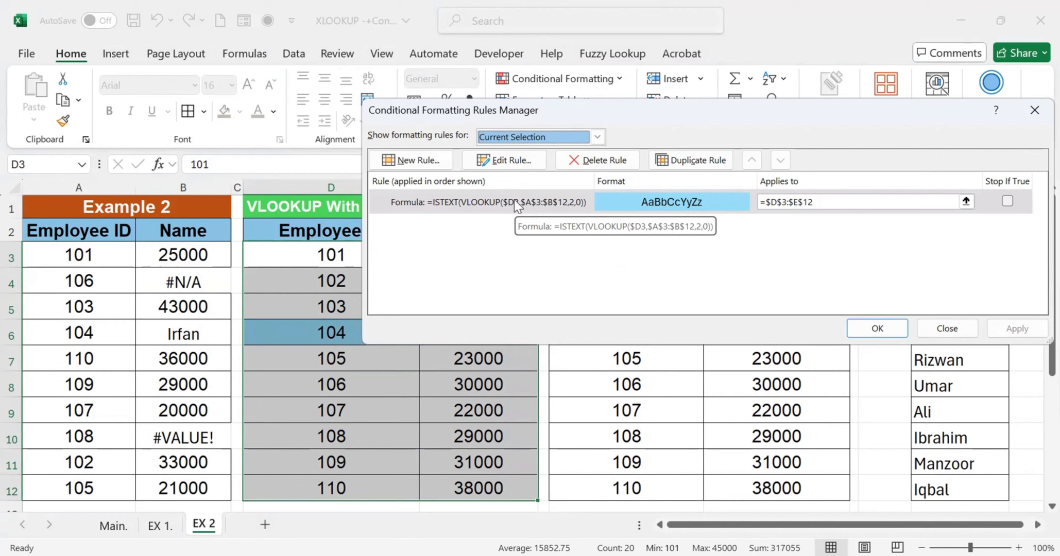
left_click(514, 201)
left_click(690, 160)
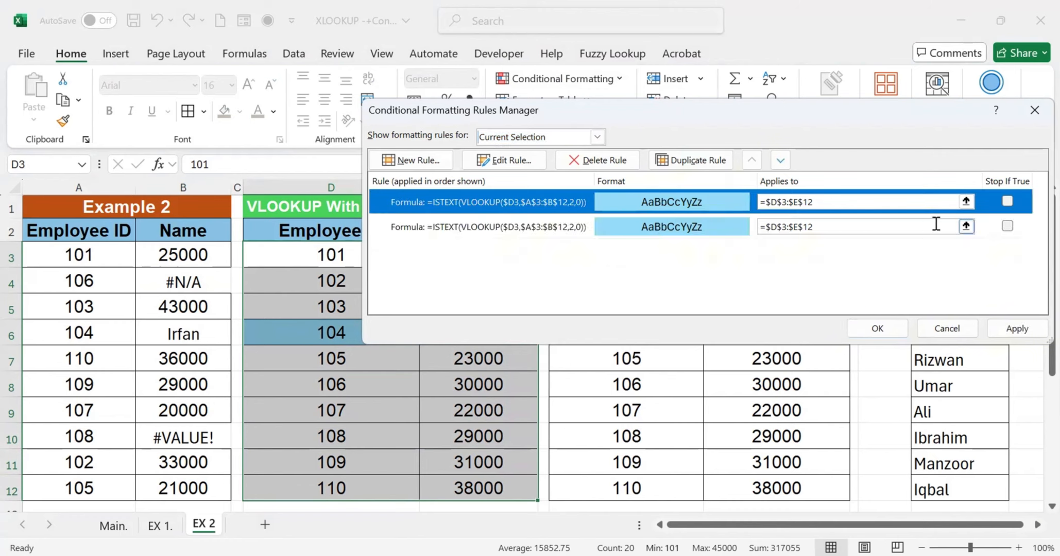
Step: Edit the upper ISTEXT rule so its formula reads =ISNUMBER(VLOOKUP($D3,$A$3:$B$12,2,0))
double_click(538, 204)
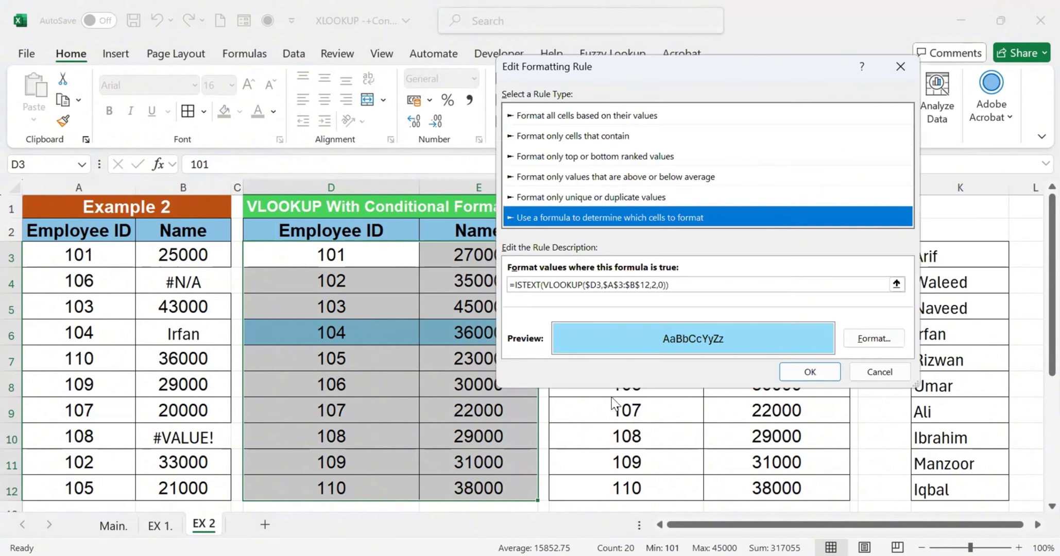
left_click(540, 284)
key("BackSpace")
key("BackSpace")
key("BackSpace")
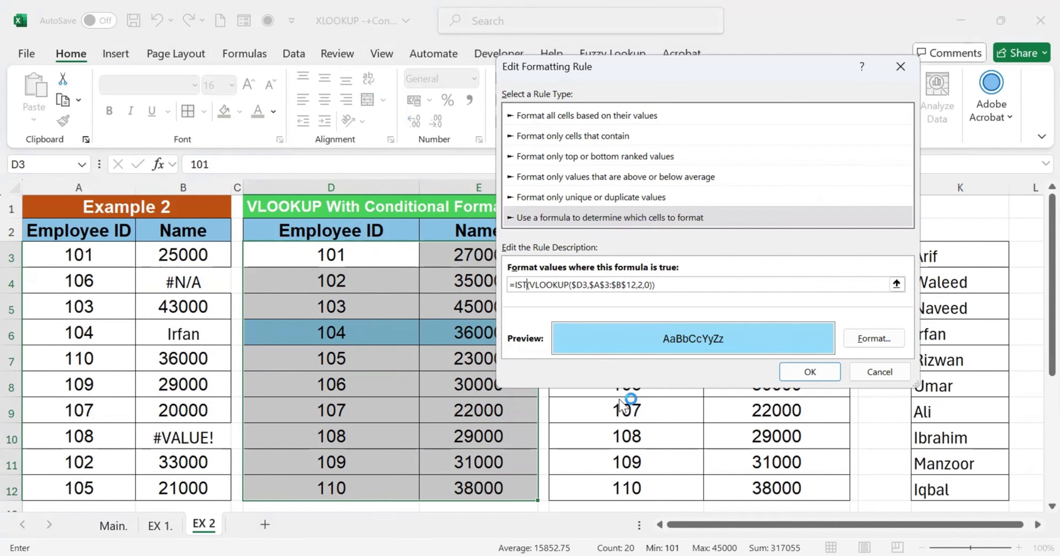
key("BackSpace")
key("BackSpace")
type("SNUMBER")
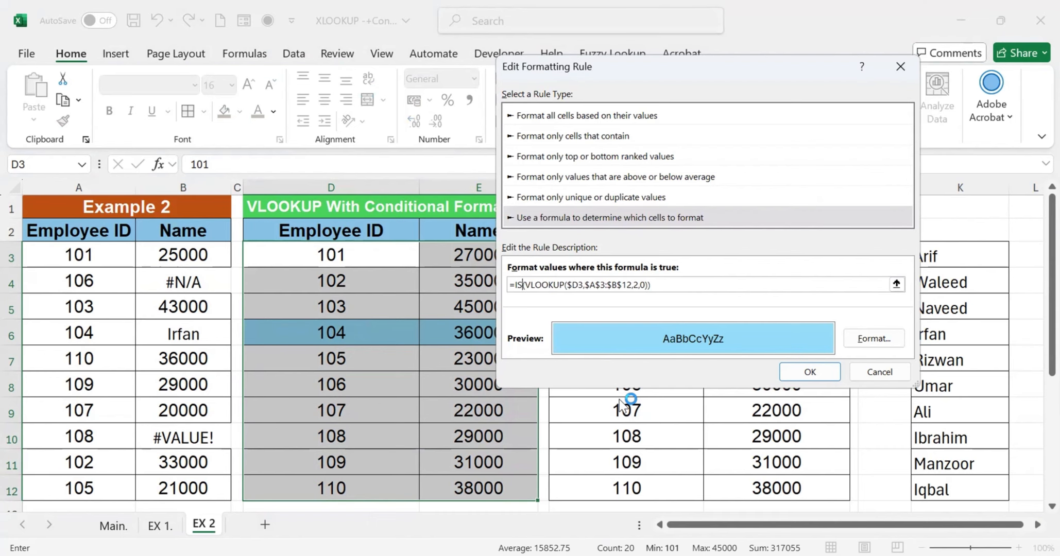
Step: Give the ISNUMBER rule a pink-purple fill and apply it to D3:E12
left_click(874, 339)
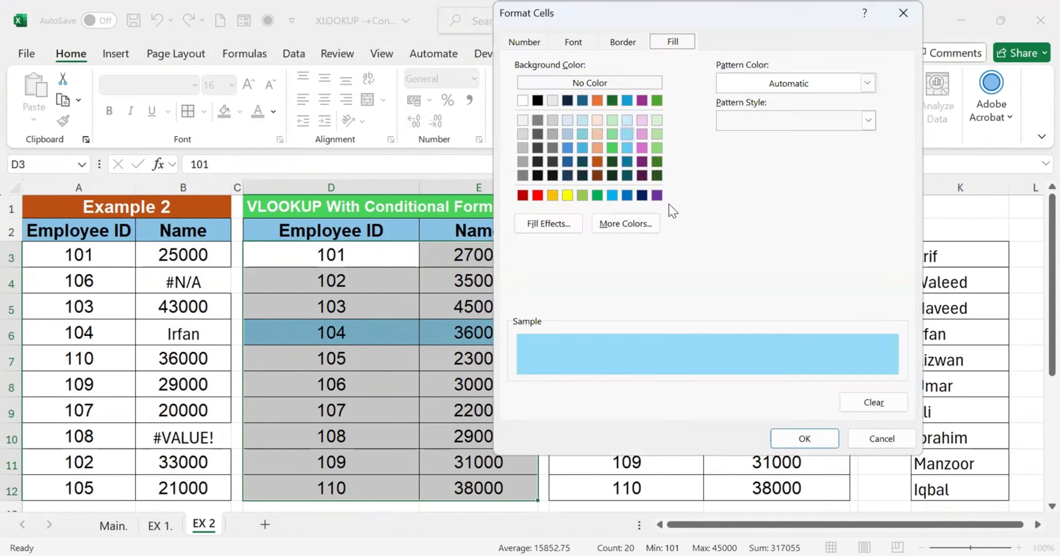
left_click(641, 148)
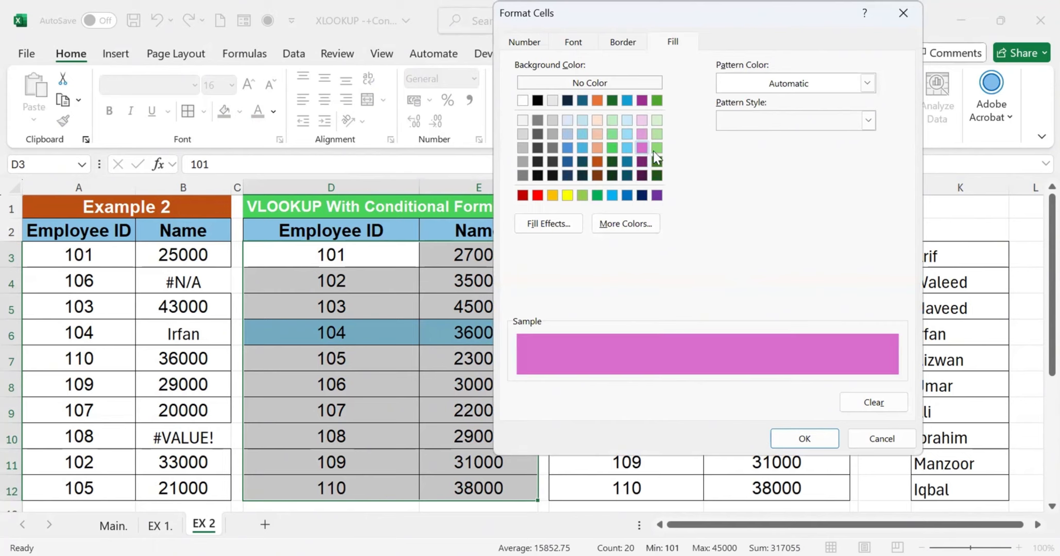
left_click(805, 439)
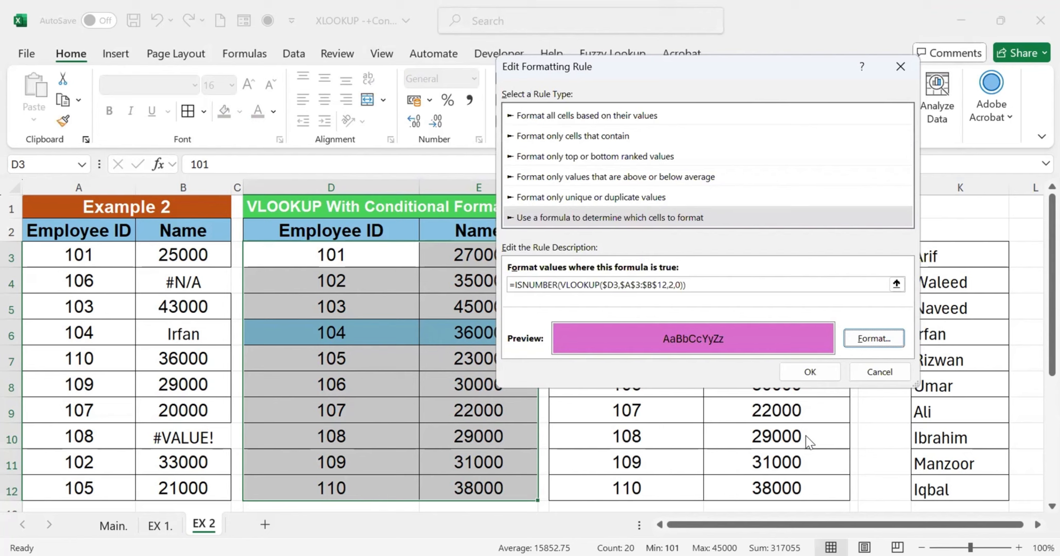
left_click(809, 372)
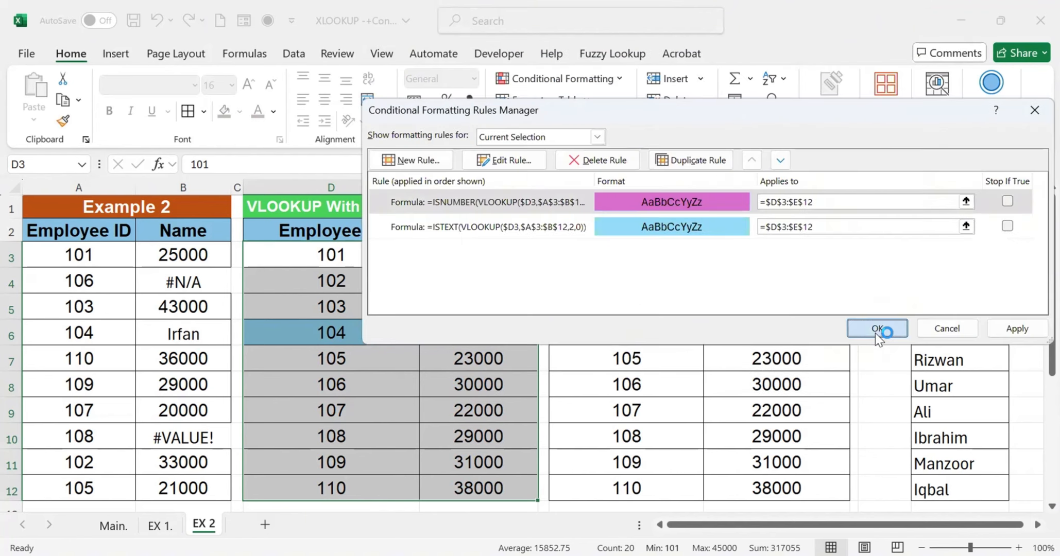
left_click(880, 329)
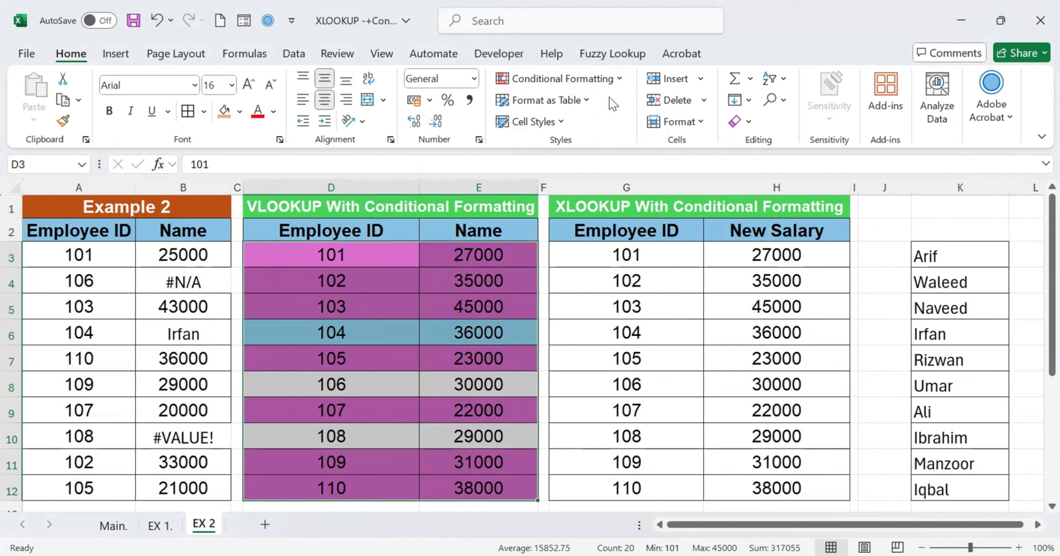
Step: Duplicate the ISNUMBER conditional formatting rule for D3:E12
left_click(576, 80)
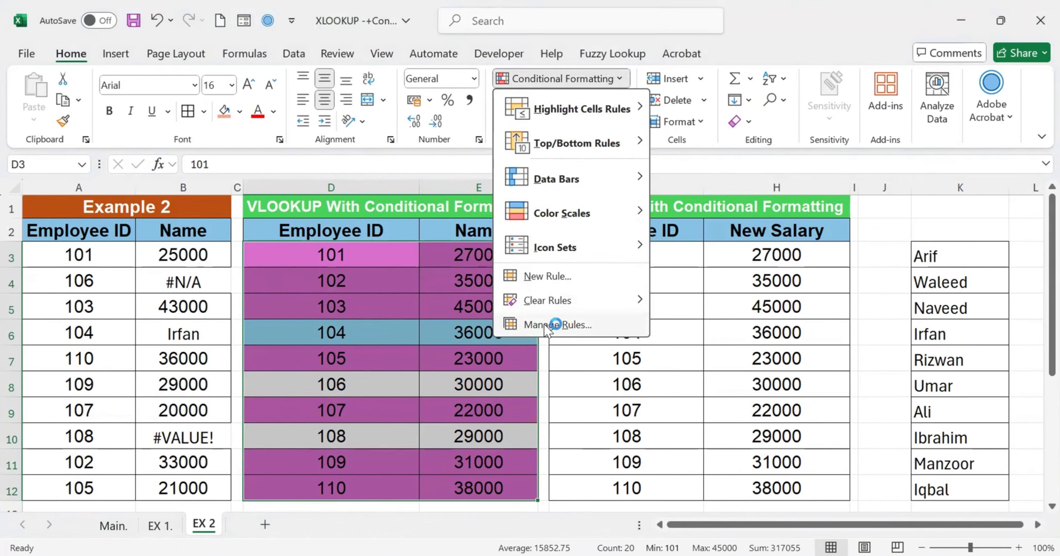
key("Return")
left_click(528, 203)
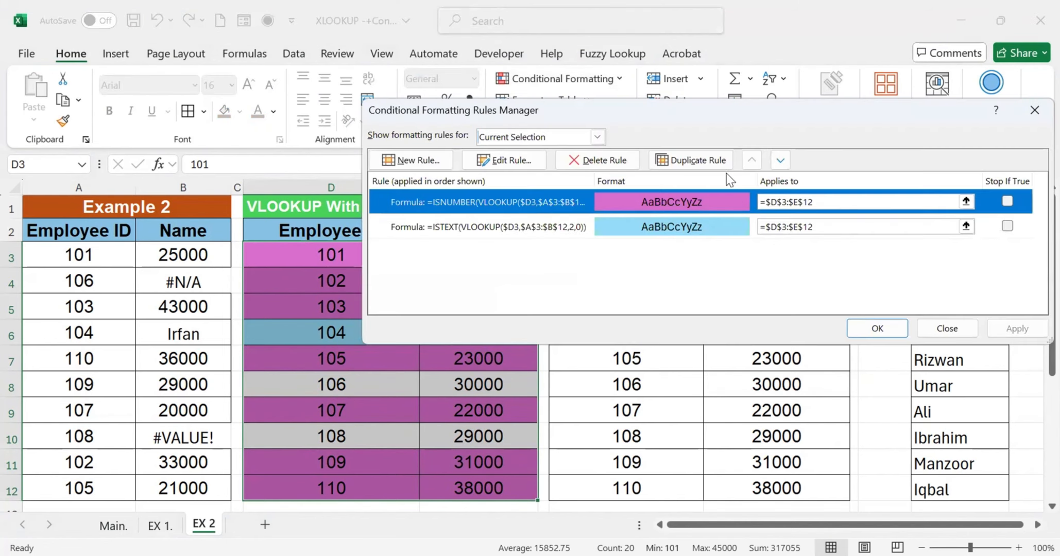
left_click(708, 161)
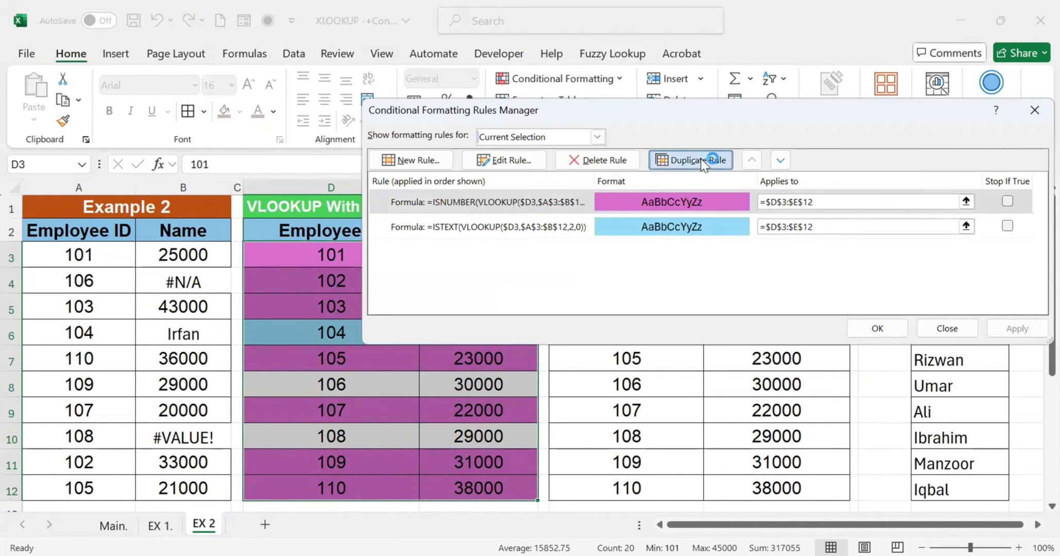
Step: Edit the upper ISNUMBER rule so its formula reads =ISERROR(VLOOKUP($D3,$A$3:$B$12,2,0))
double_click(515, 203)
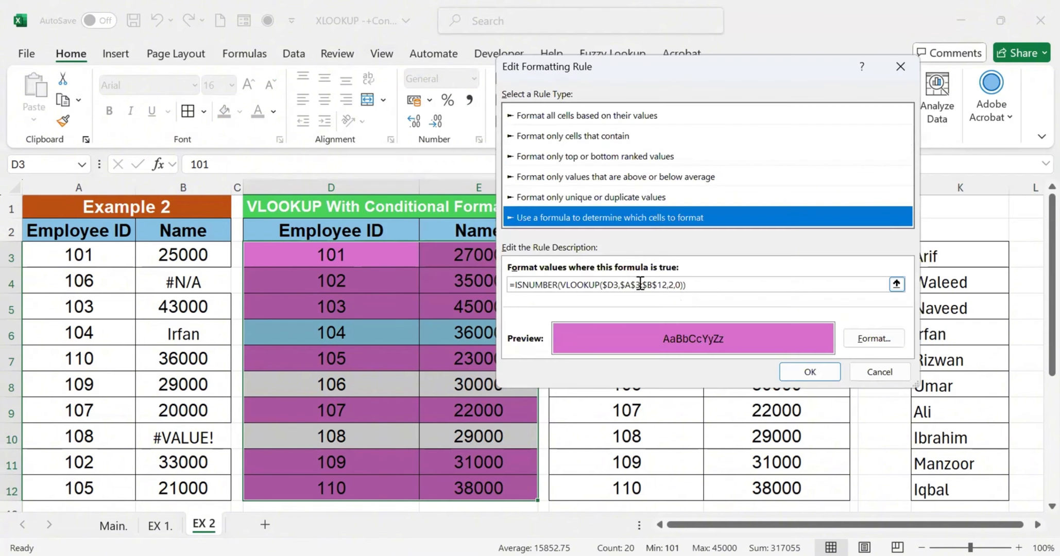
key("BackSpace")
key("BackSpace")
key("BackSpace")
key("BackSpace")
key("BackSpace")
key("BackSpace")
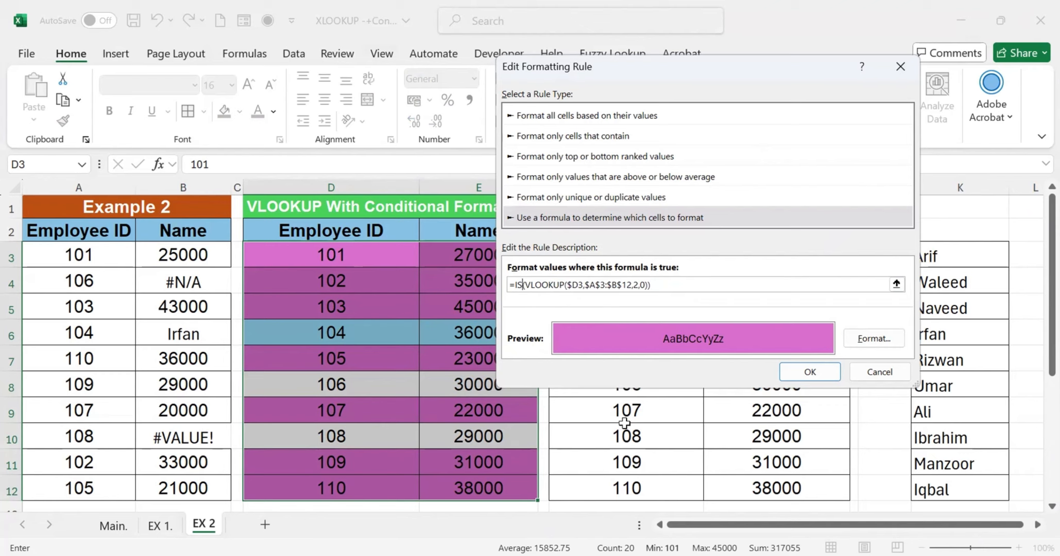
type("ERROR")
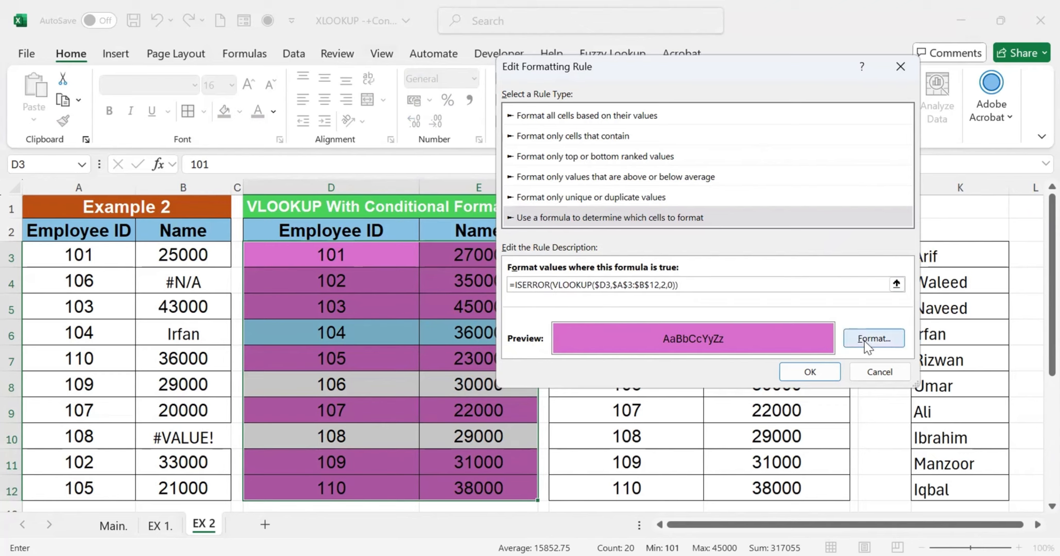
Step: Apply the ISERROR rule to D3:E12 with a yellow fill and check the source rows of IDs 106 and 108
left_click(867, 340)
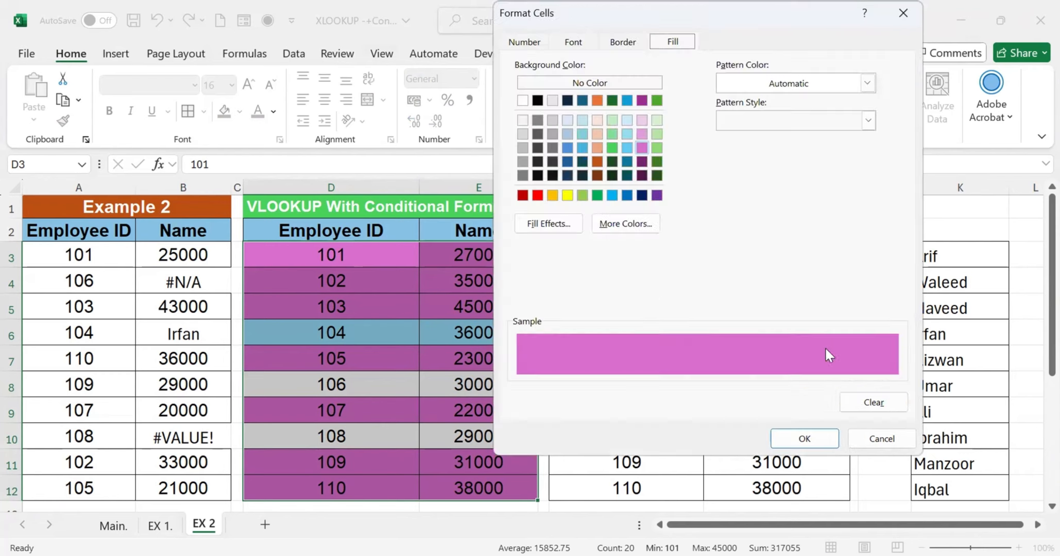
left_click(567, 194)
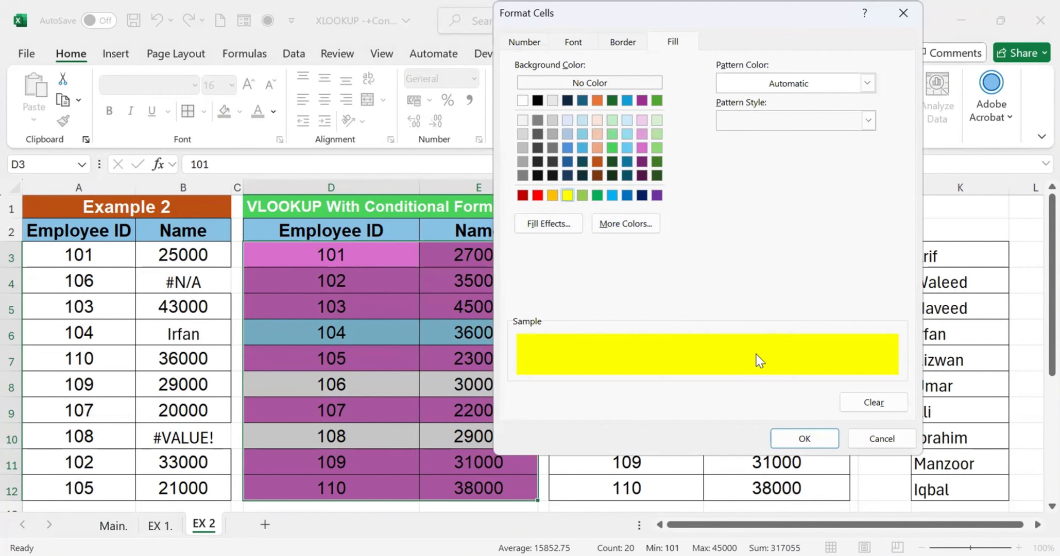
left_click(804, 439)
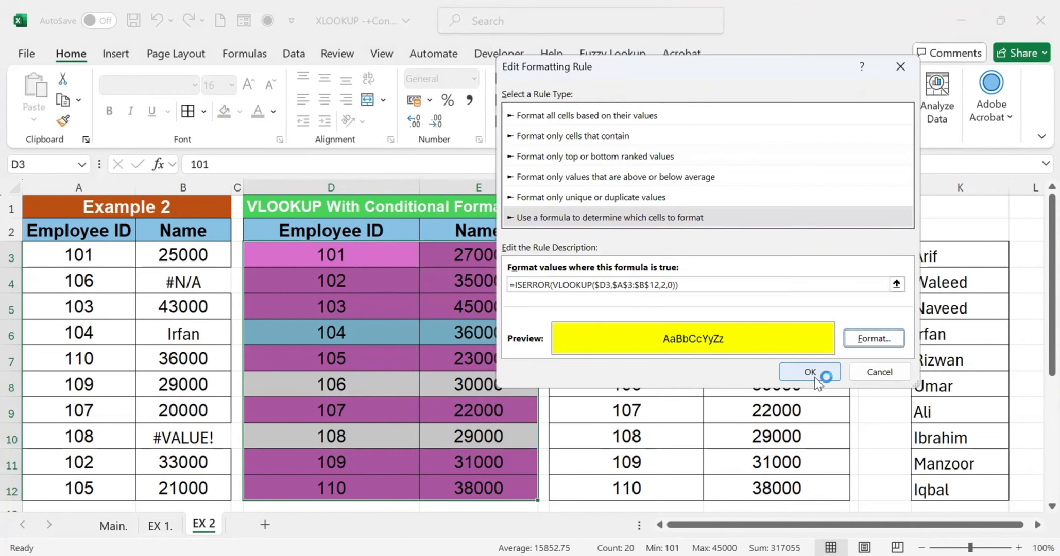
left_click(812, 373)
left_click(877, 330)
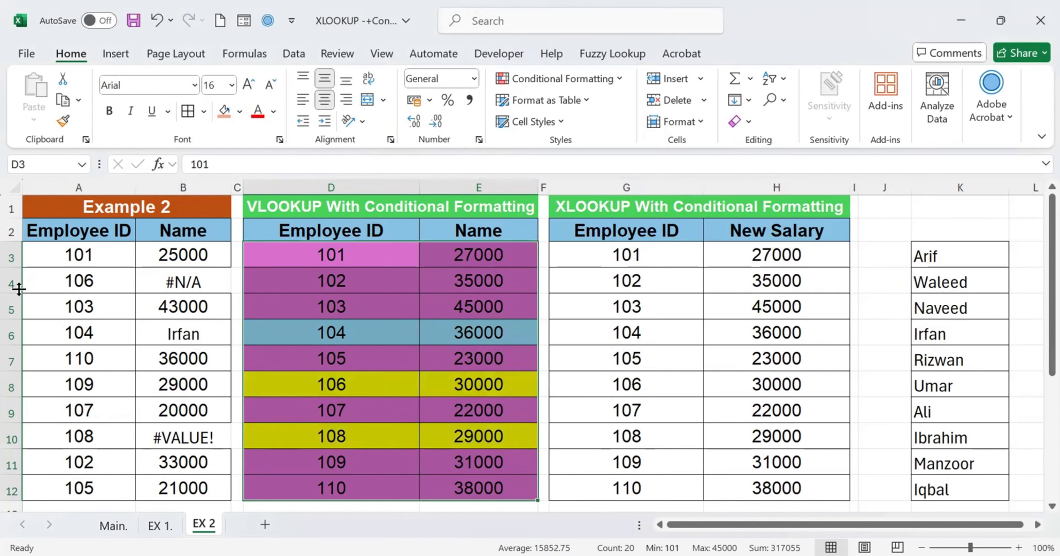
left_click_drag(43, 283, 164, 285)
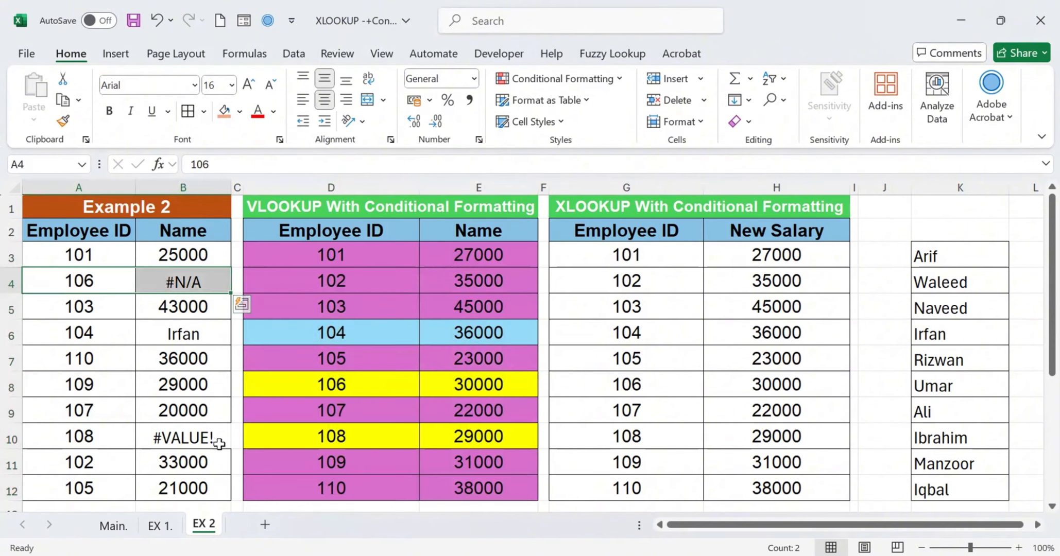
left_click(334, 435)
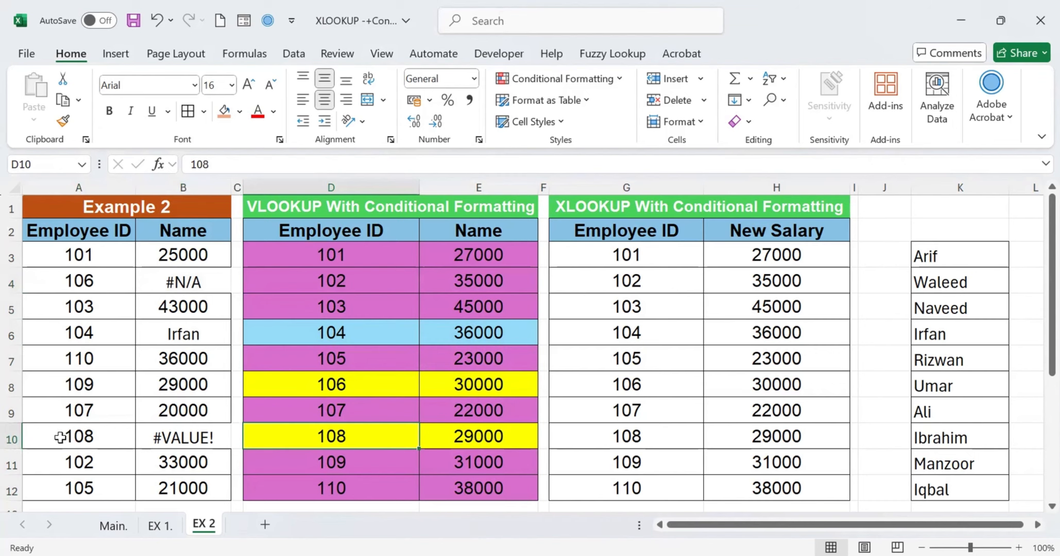
left_click_drag(60, 438, 175, 440)
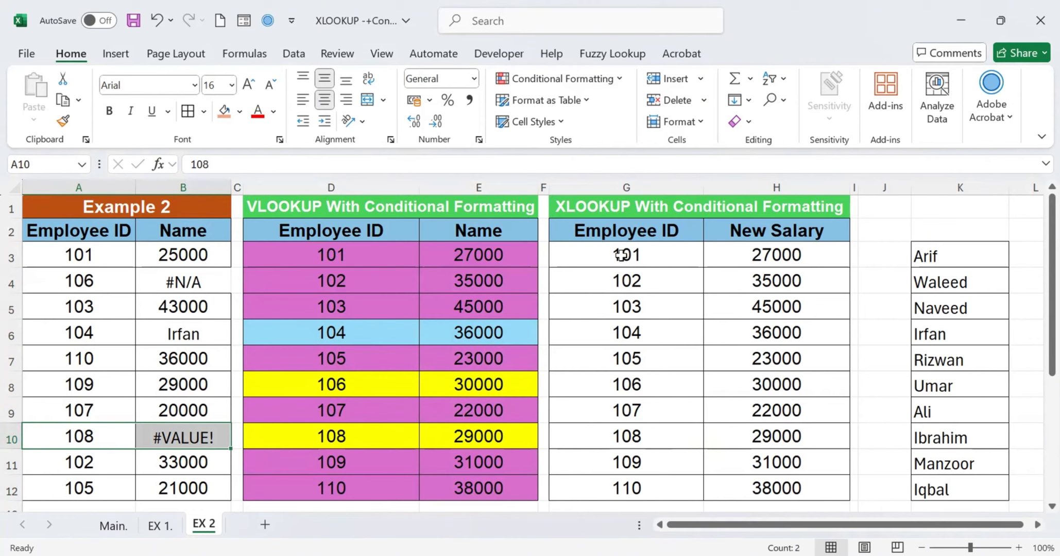
Step: Start a new formula-based conditional formatting rule for G3:H12 on the EX 2 sheet
left_click_drag(629, 254, 768, 489)
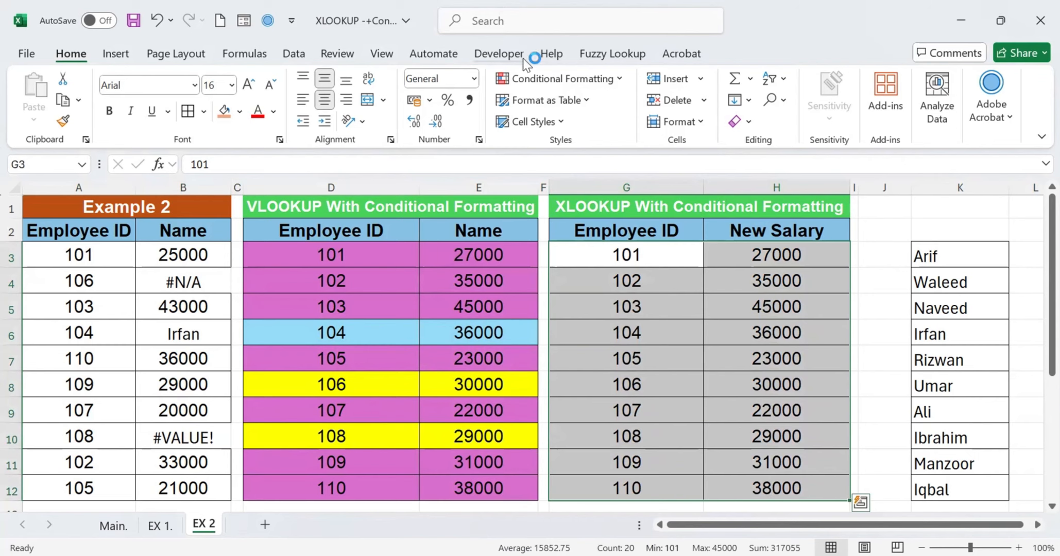
left_click(539, 81)
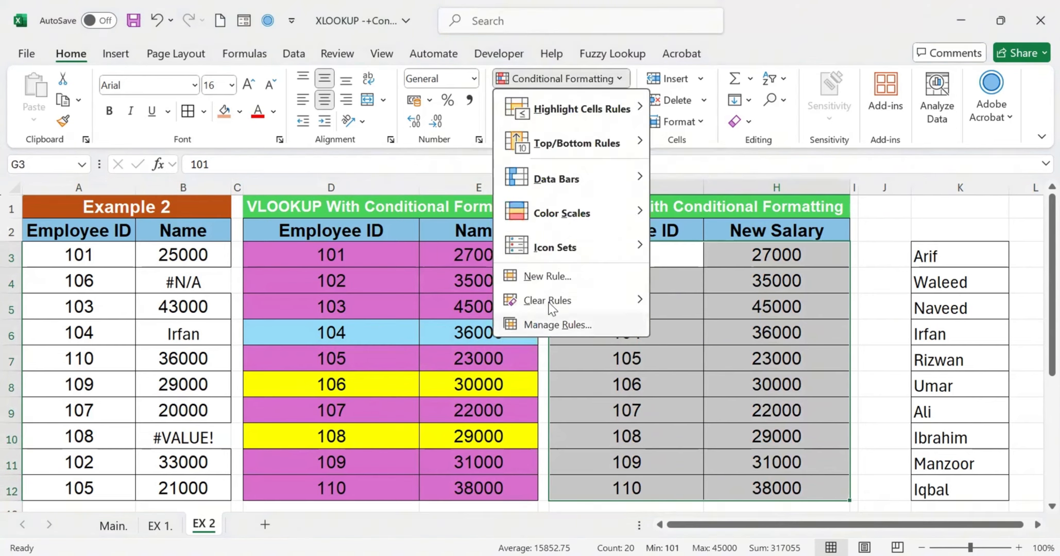
left_click(545, 277)
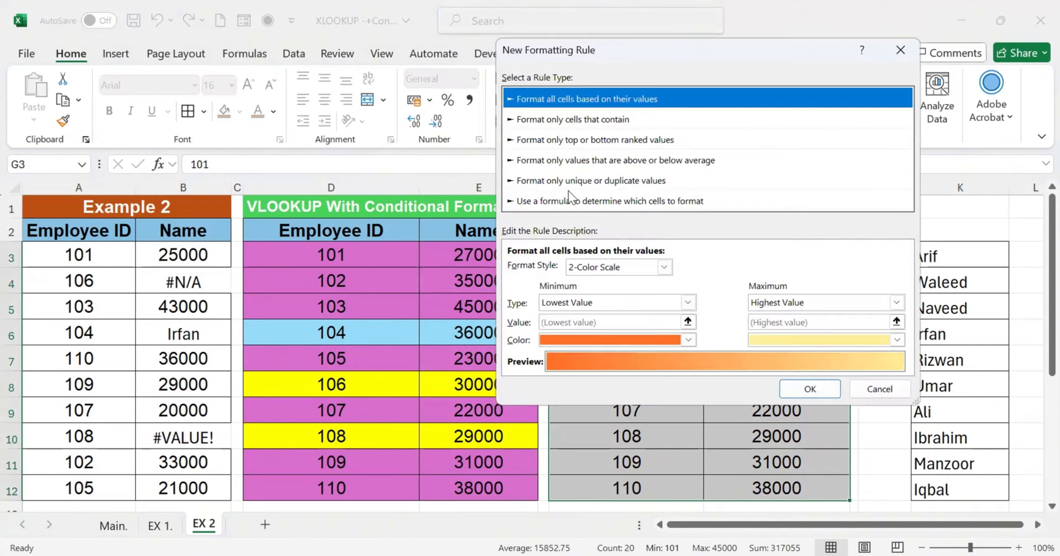
left_click(568, 201)
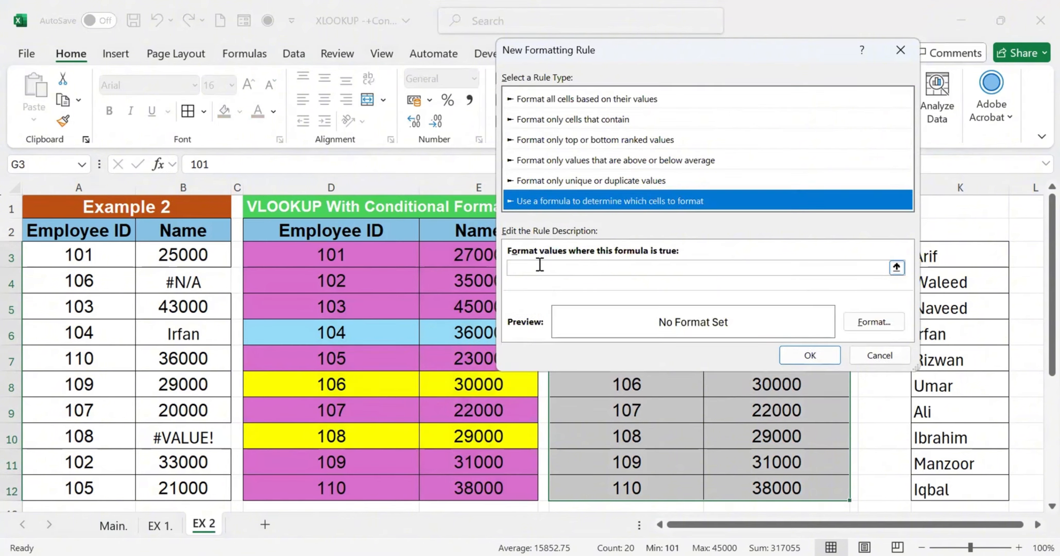
Step: Enter an XLOOKUP in the rule's formula that looks up $G3 in $A$3:$A$12 and returns from $B$3:$B$12
left_click(539, 266)
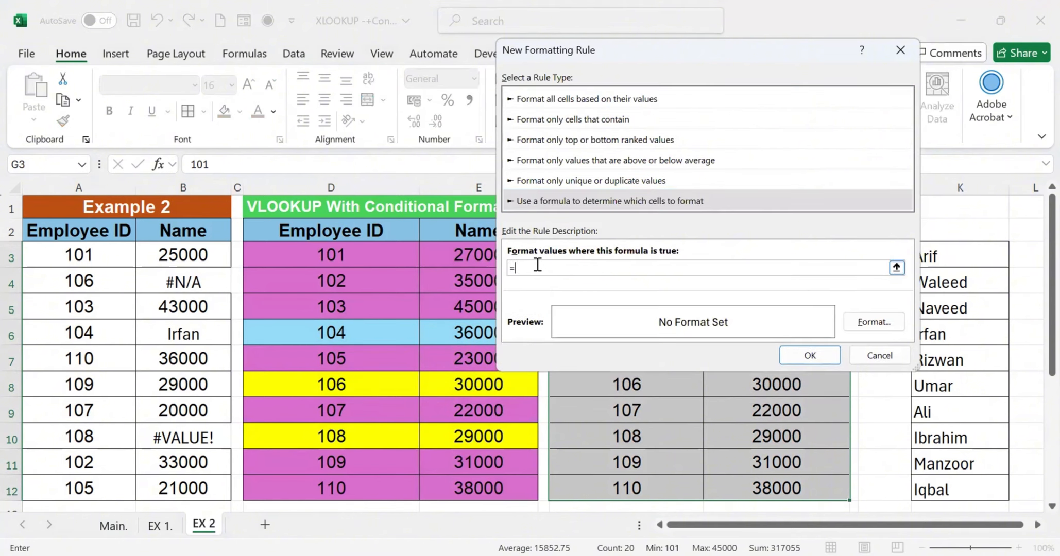
type("=XLOOK")
type("UP(")
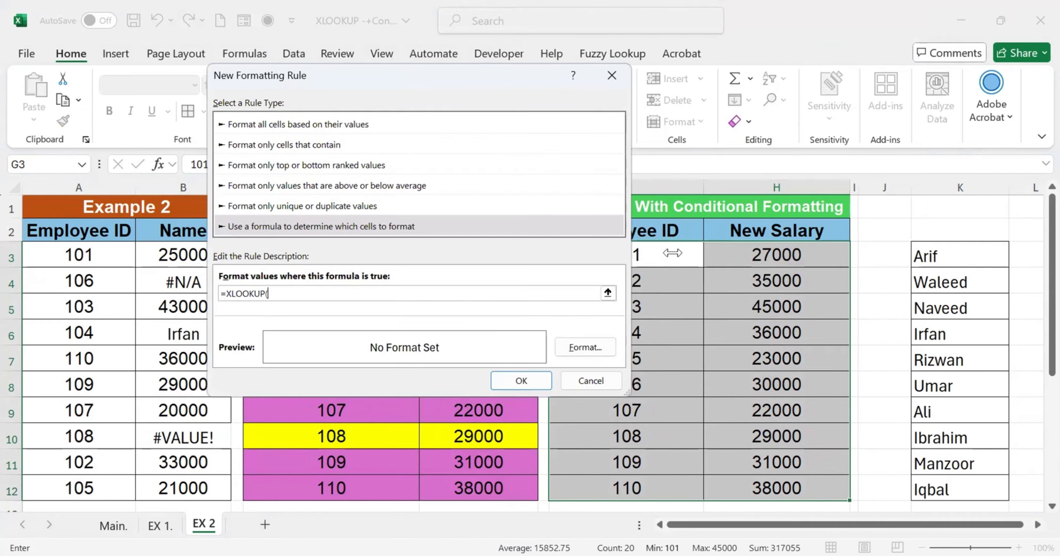
left_click(672, 253)
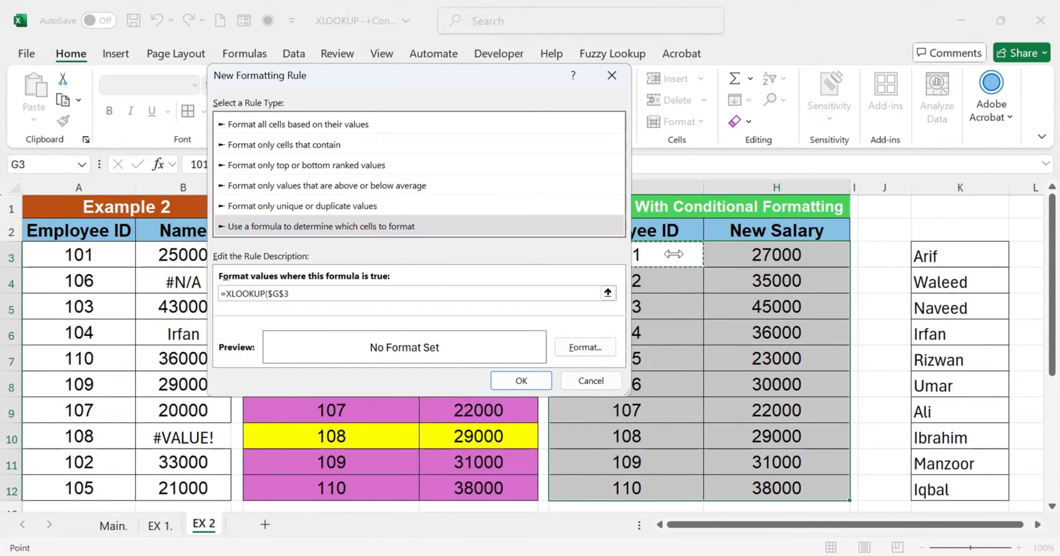
key("F4")
key("F4")
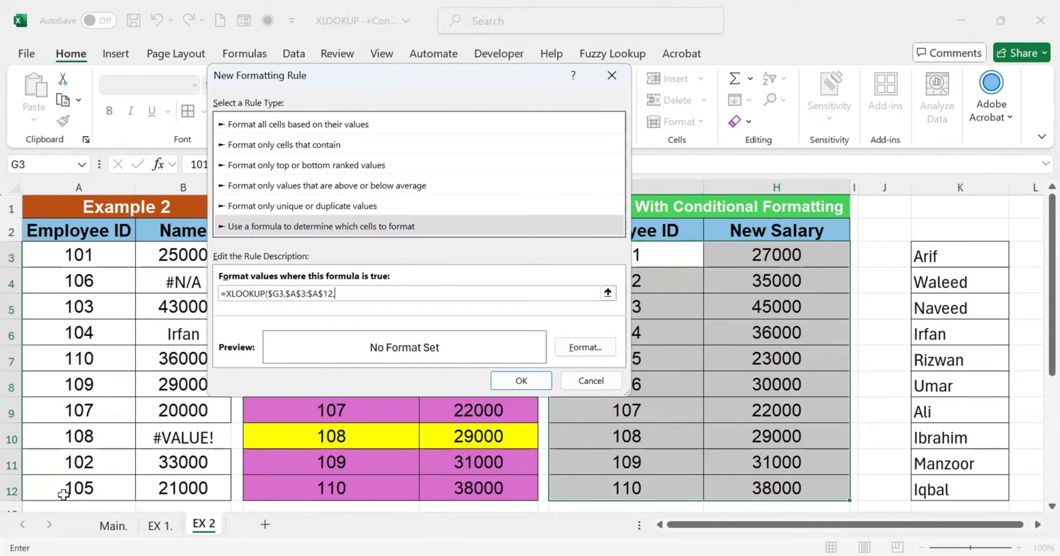
left_click(180, 253)
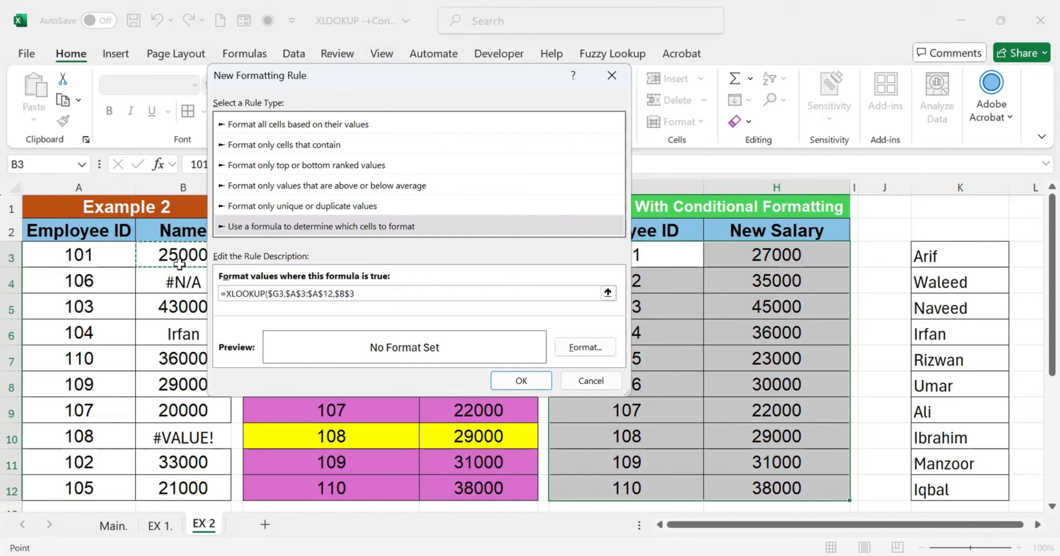
left_click(188, 493, "shift")
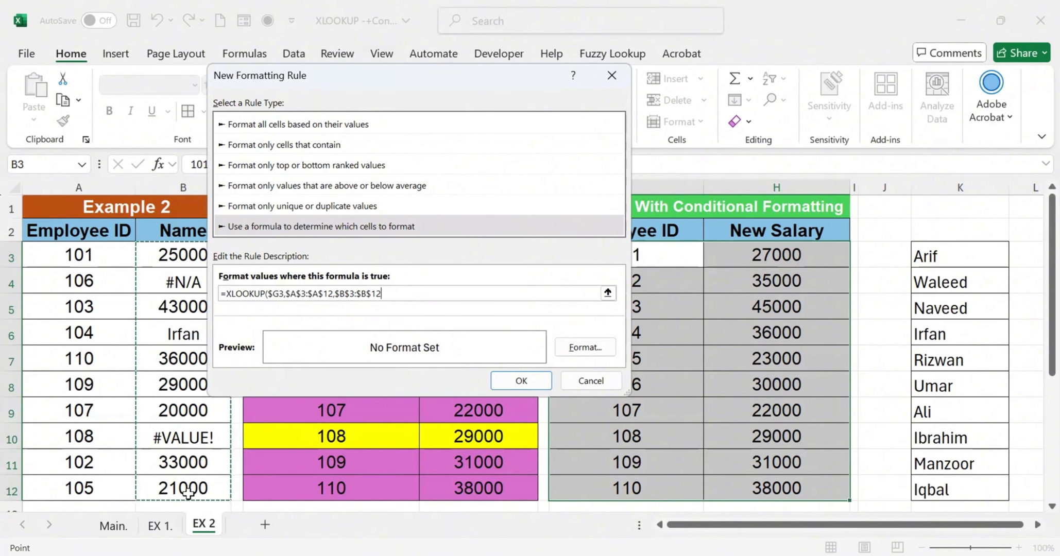
type("))")
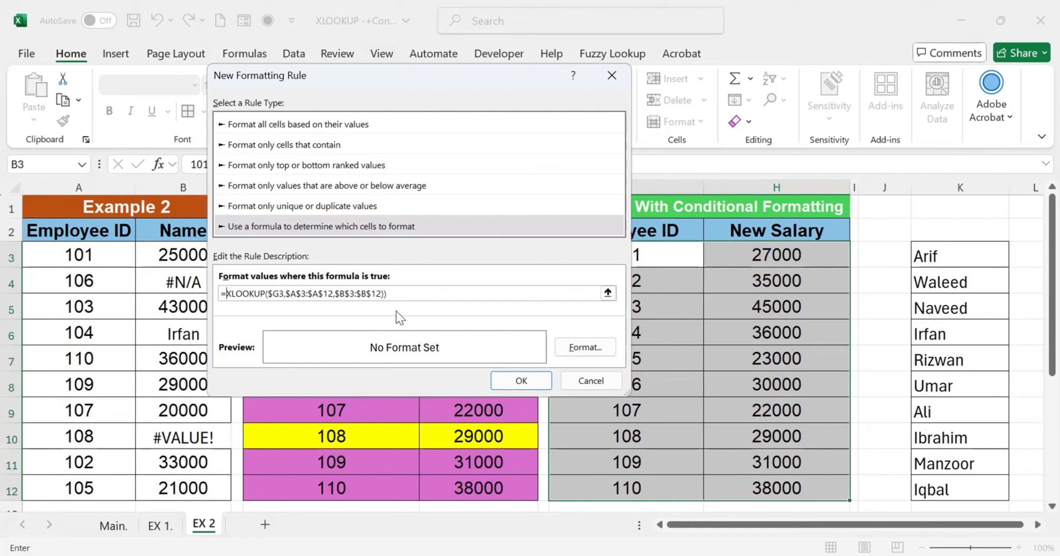
Step: Wrap the rule's XLOOKUP in ISERROR and apply the rule to G3:H12 with a yellow fill
type("is")
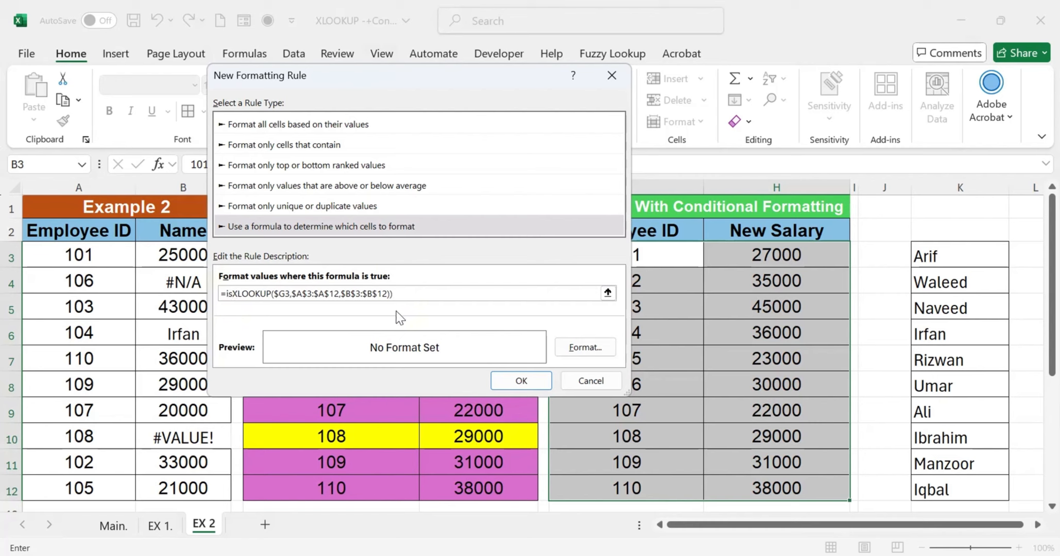
type("error(")
left_click(577, 348)
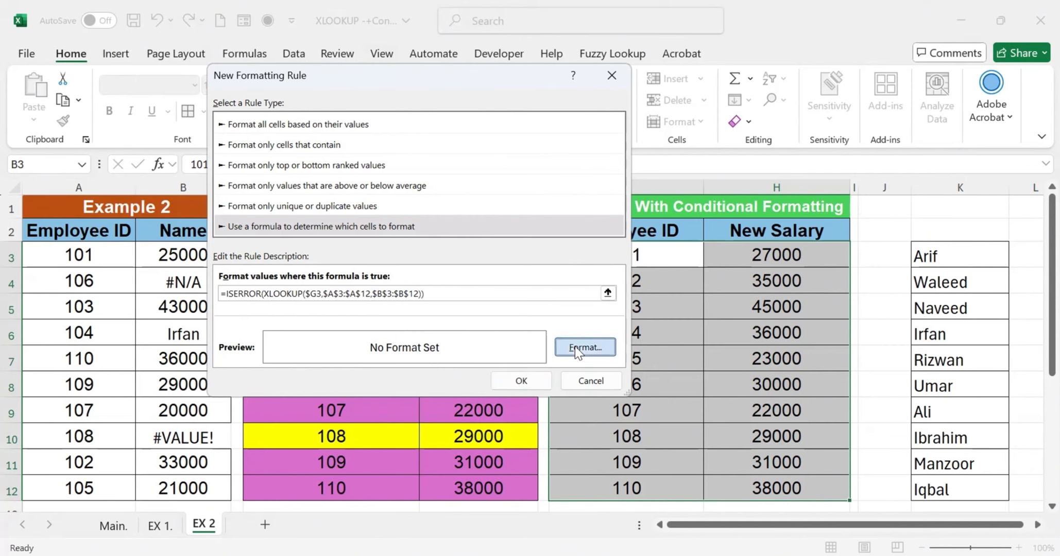
left_click(567, 195)
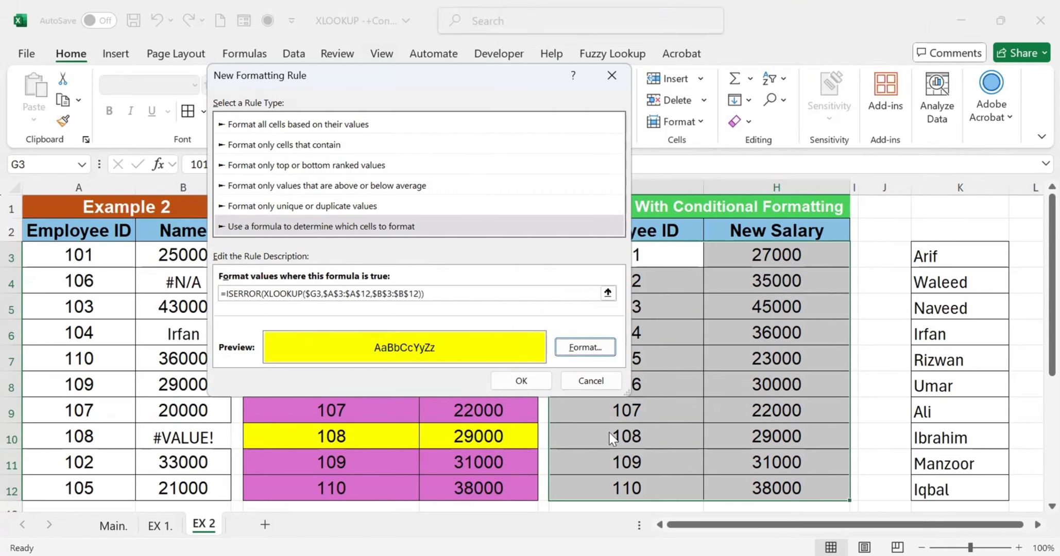
left_click(521, 381)
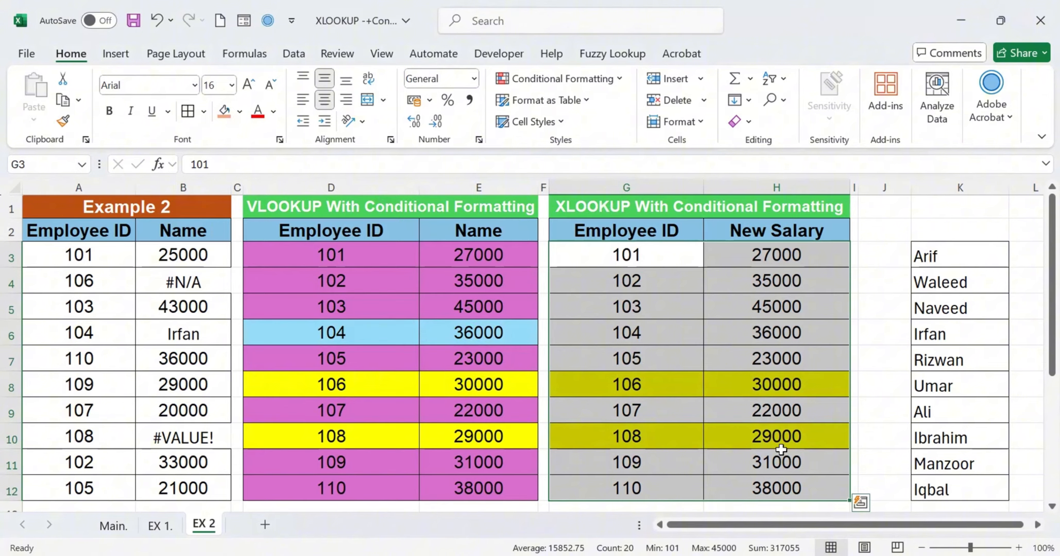
Step: Duplicate the ISERROR conditional formatting rule for G3:H12
left_click(559, 79)
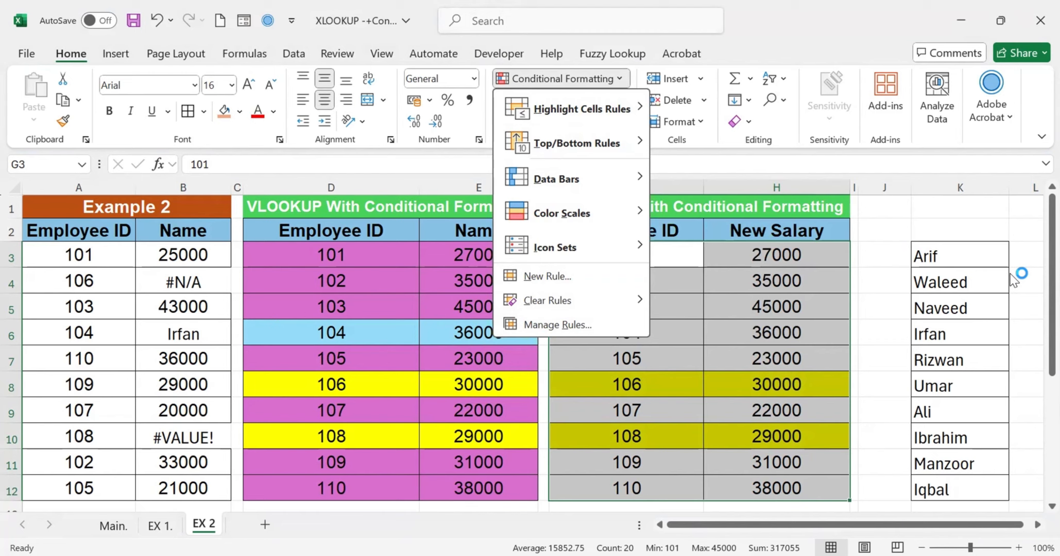
left_click(536, 326)
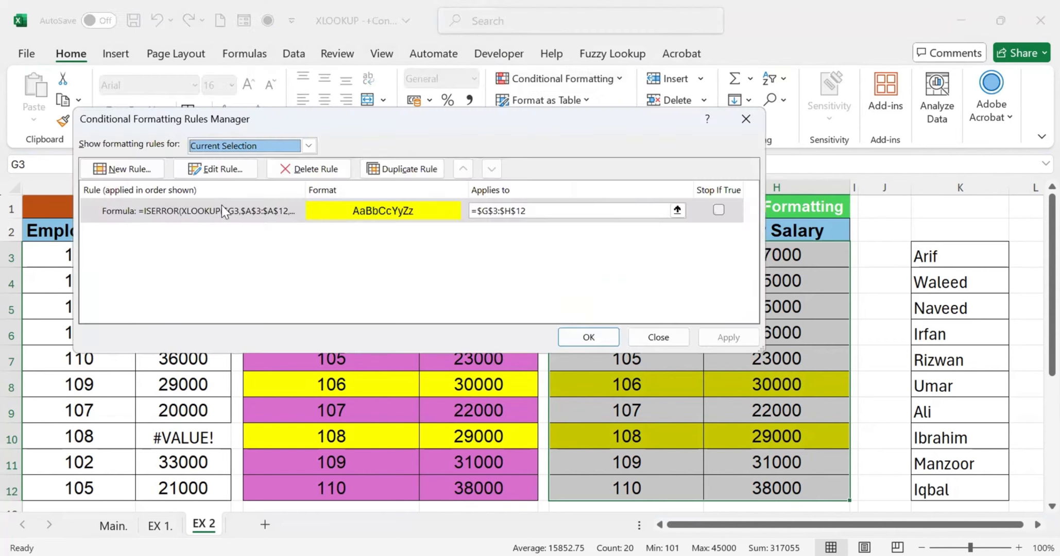
left_click(237, 211)
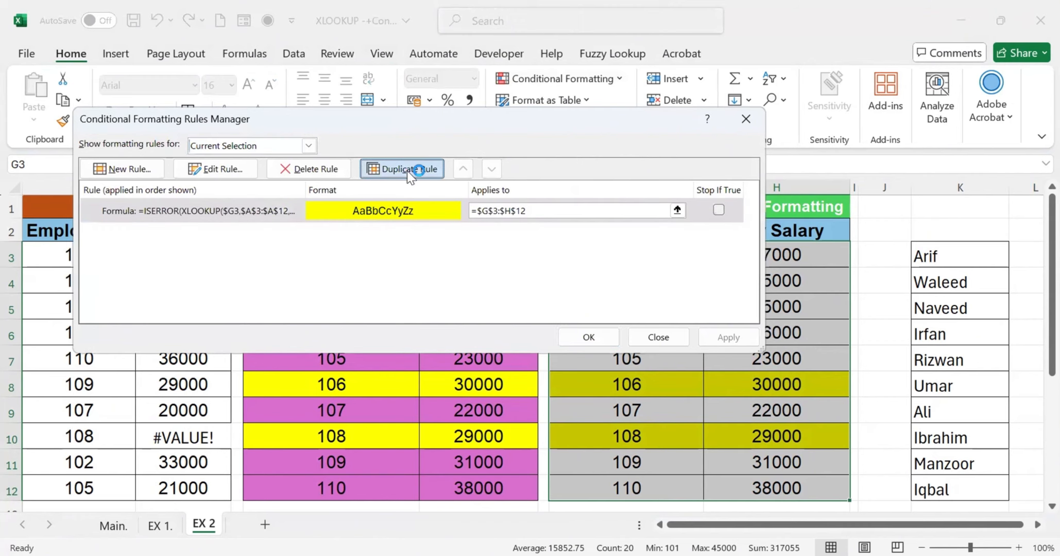
left_click(409, 169)
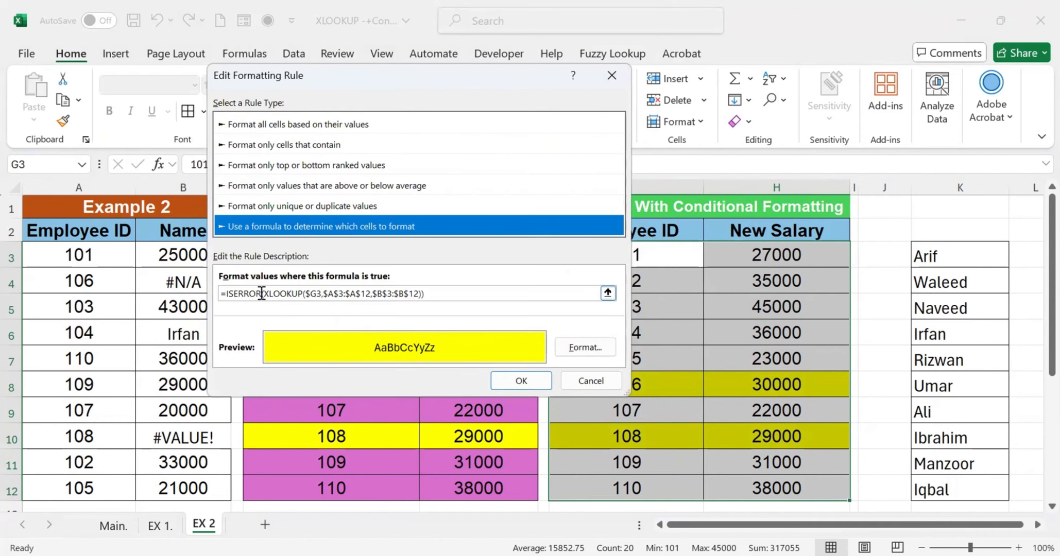
Step: Edit the duplicated rule so its formula reads =ISNONTEXT(XLOOKUP($G3,$A$3:$A$12,$B$3:$B$12))
left_click(261, 293)
key("BackSpace")
key("BackSpace")
key("BackSpace")
key("BackSpace")
key("BackSpace")
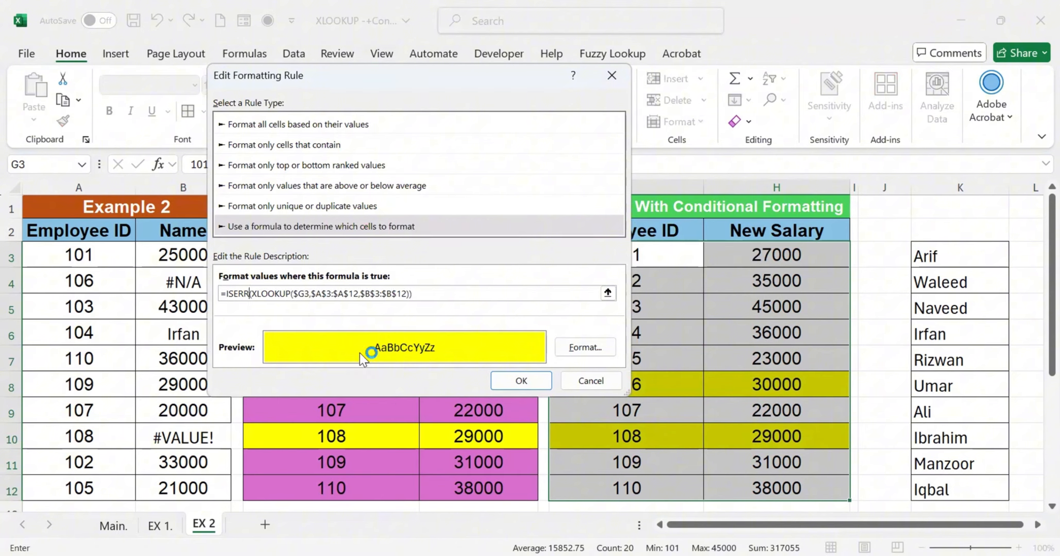
type("NONTEXT")
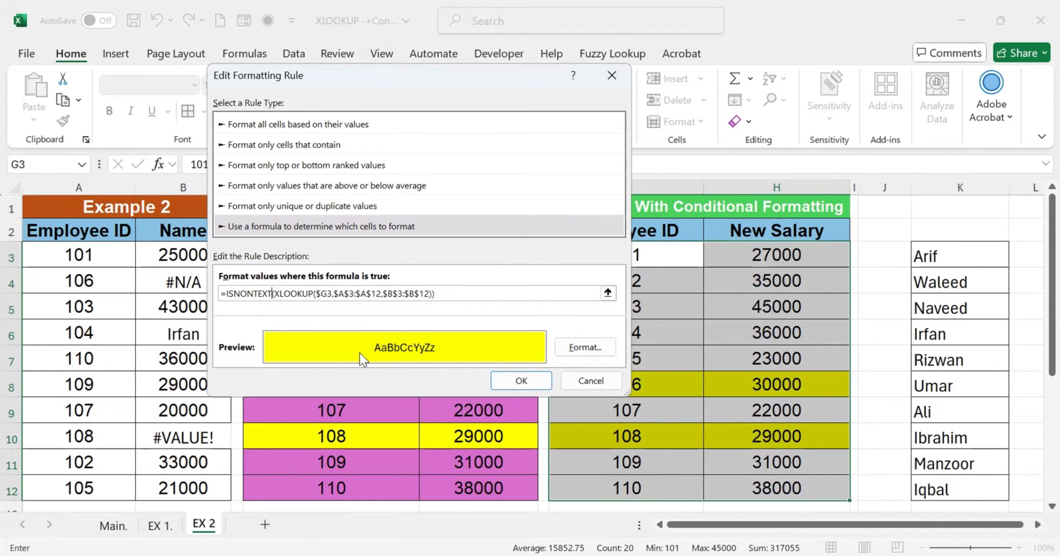
Step: Apply the ISNONTEXT rule to G3:H12 with a light green fill and check row 6 and source cells B4 and B10
left_click(584, 348)
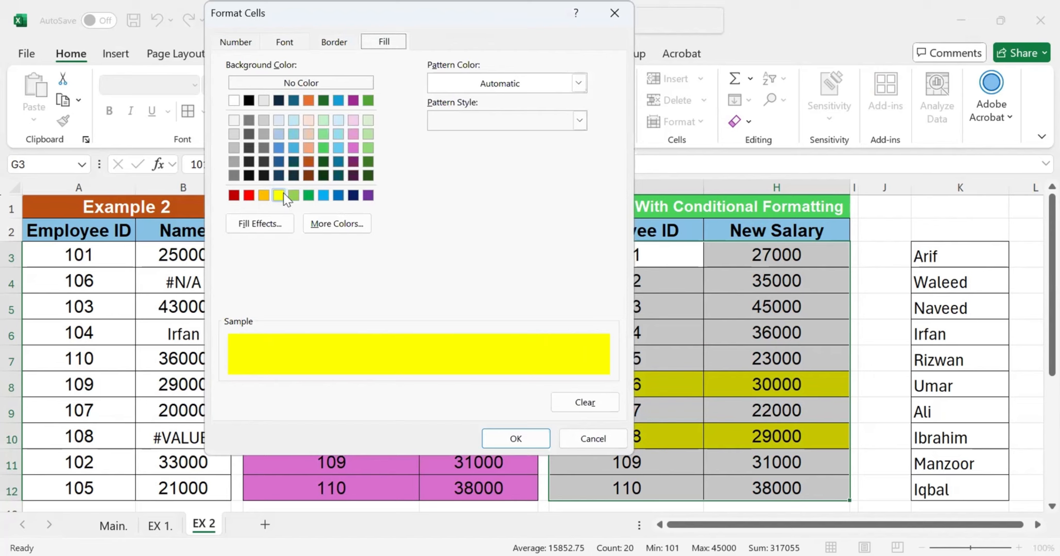
left_click(294, 195)
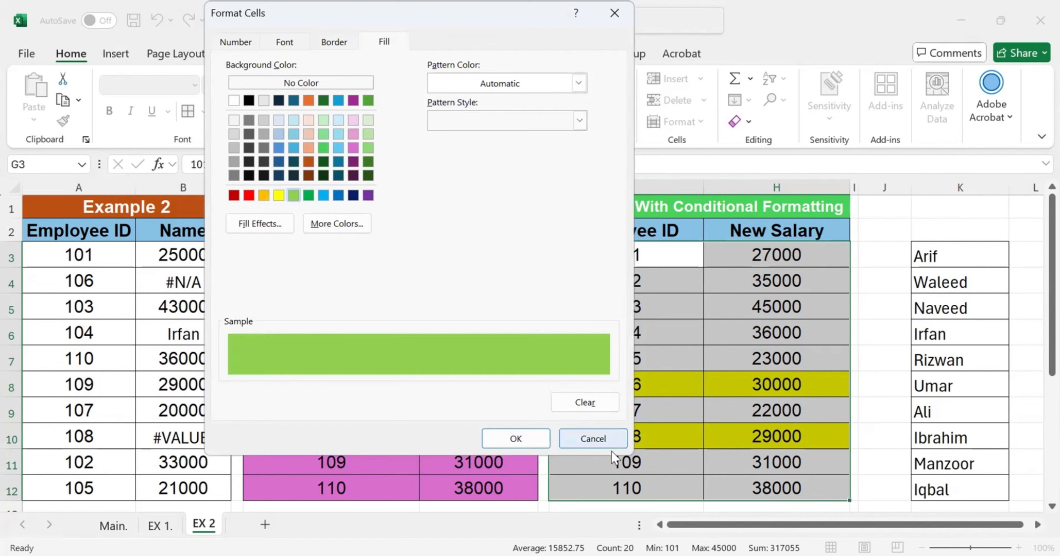
left_click(514, 439)
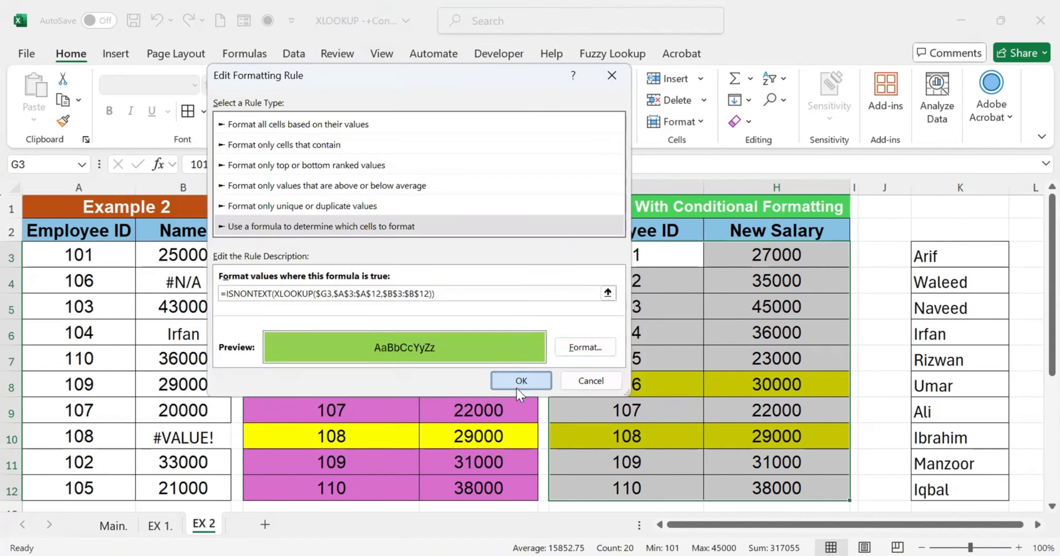
left_click(521, 382)
left_click(581, 340)
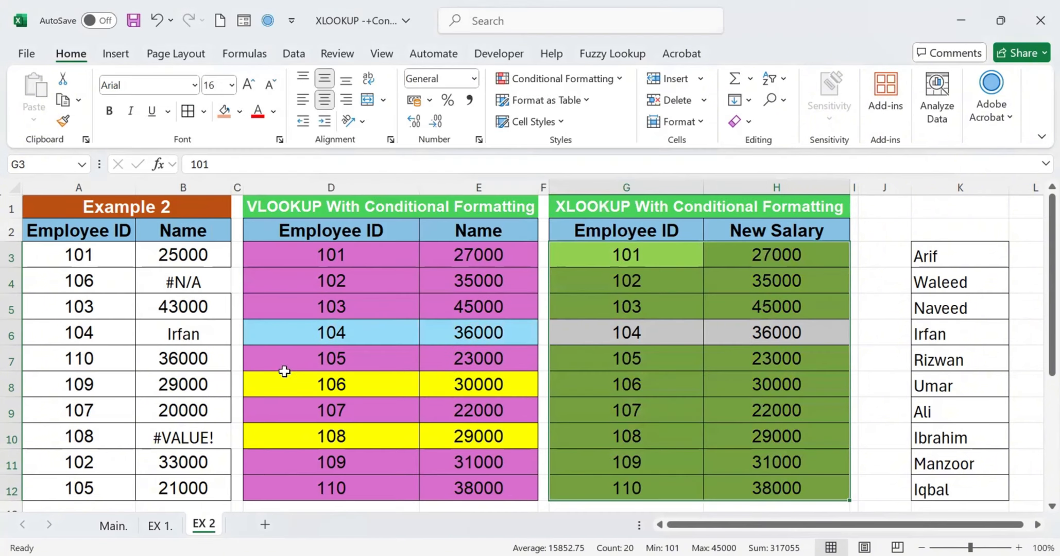
left_click(8, 337)
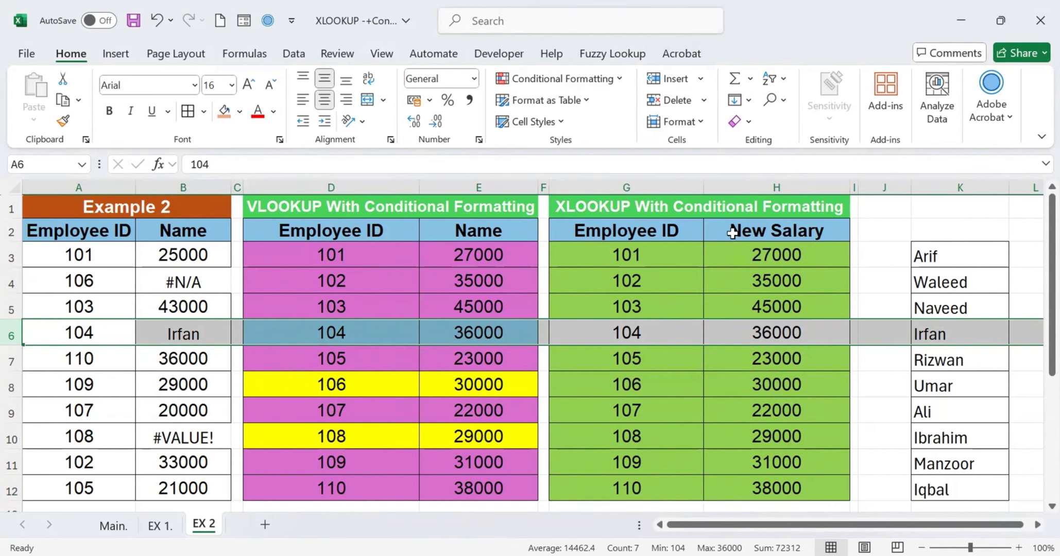
left_click(185, 280)
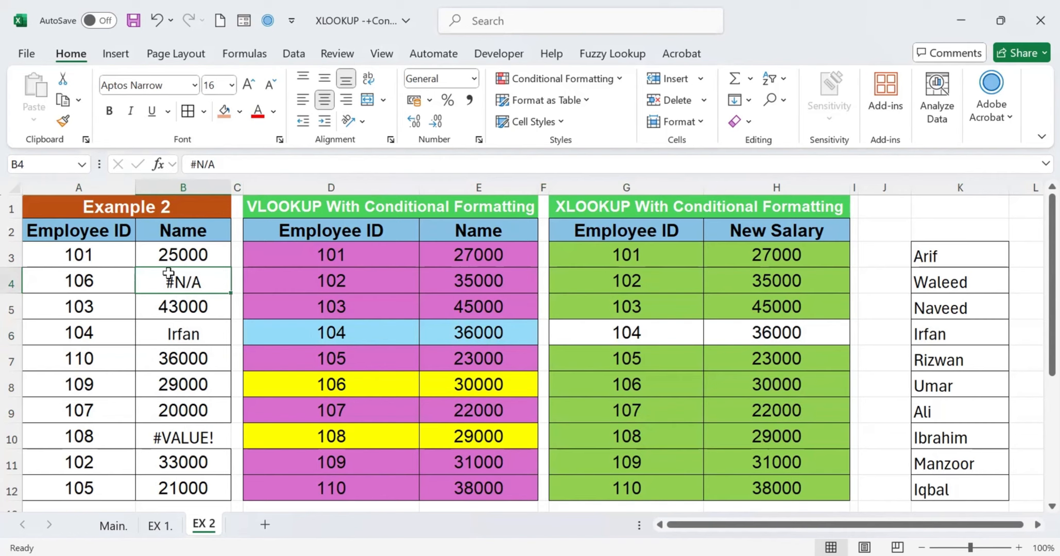
left_click(184, 439)
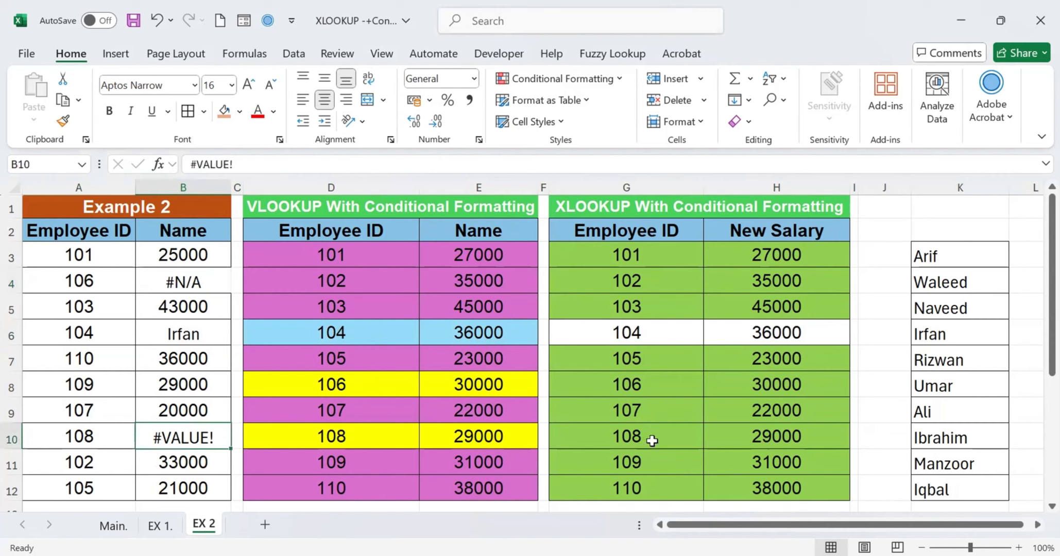